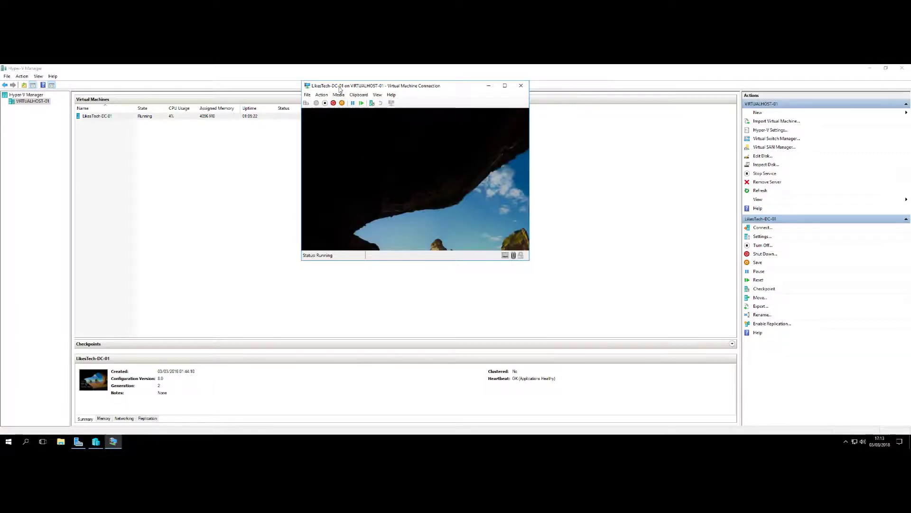
Sign in to the LikesTech-DC-01 VM as Administrator with Ctrl+Alt+Delete and the account password
click(307, 103)
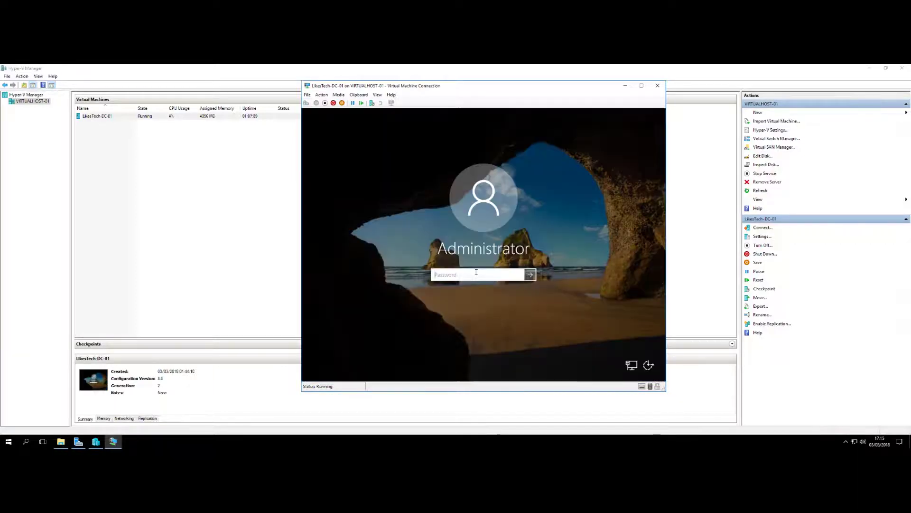
text(••••••••)
key(Return)
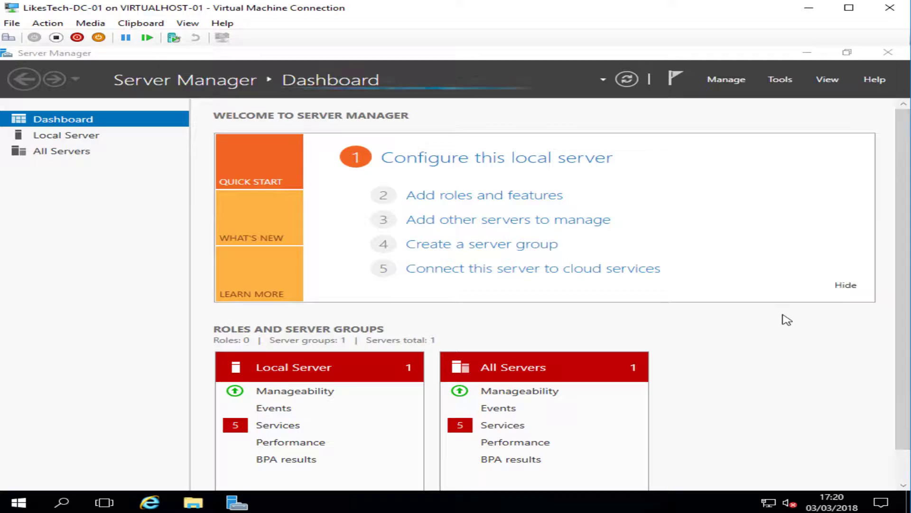
Change the computer name from WIN-JM3KG9JC43L to LikesTech-DC-01 in System Properties and confirm
click(813, 57)
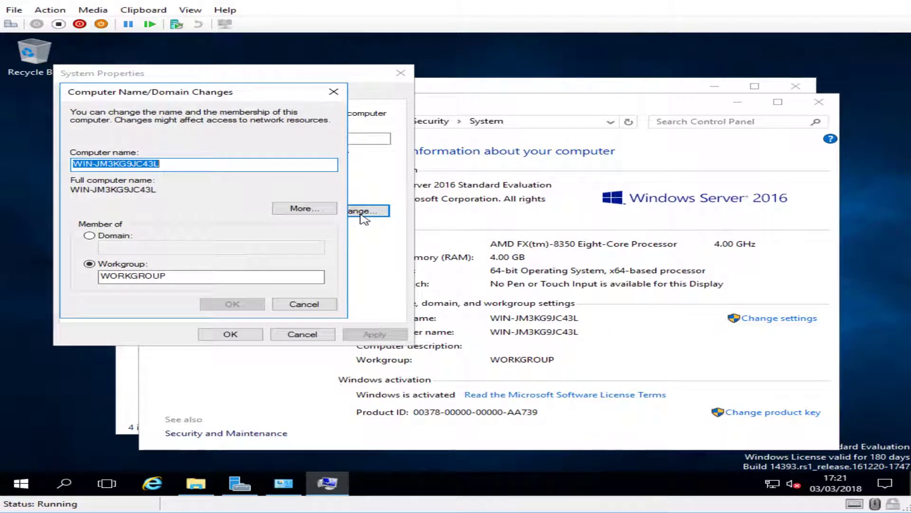
drag(259, 169, 46, 146)
text(Likes)
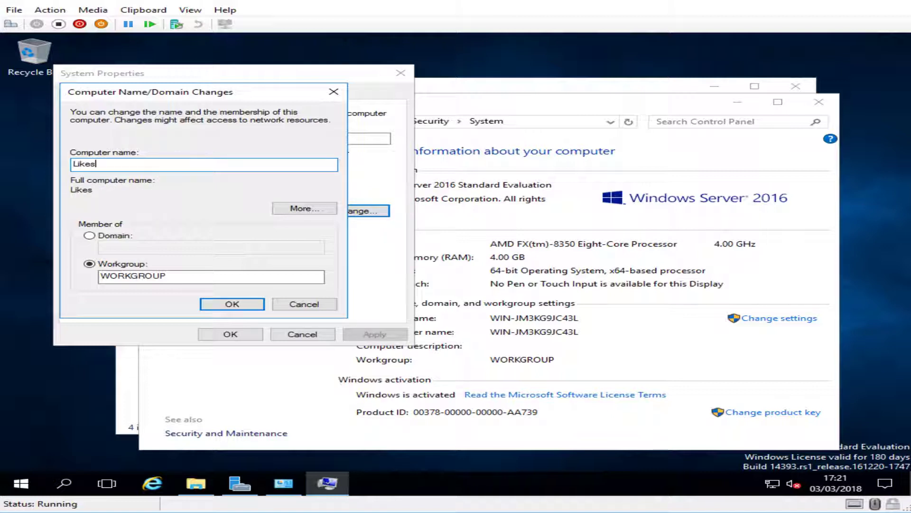
text(Tech-DC-01)
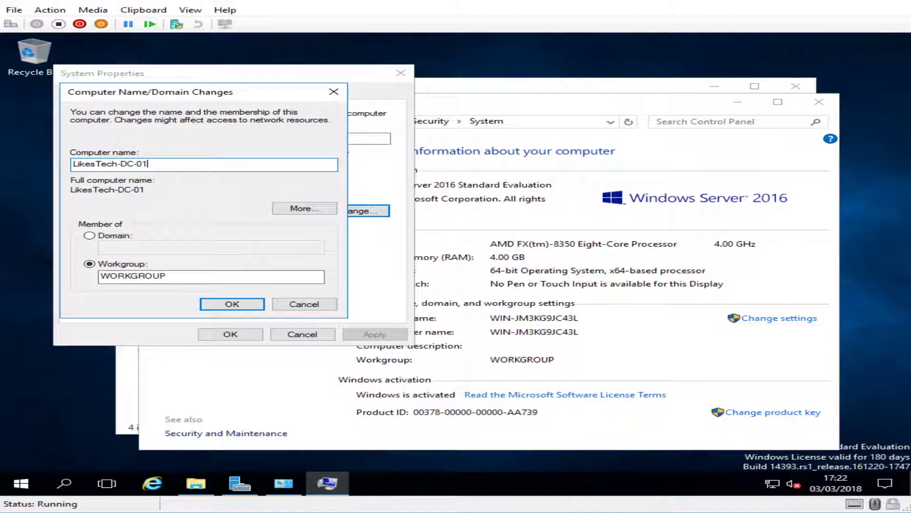
click(220, 305)
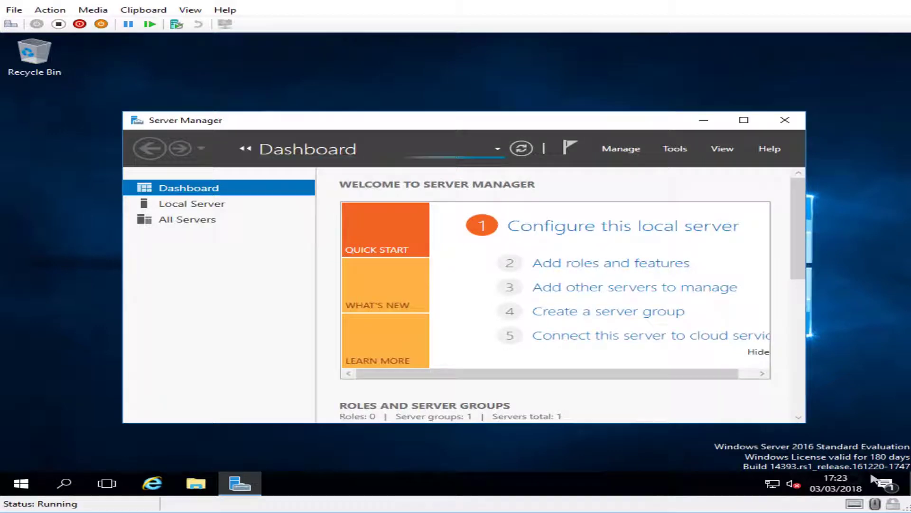
Open This PC's system properties from File Explorer to check the name LikesTech-DC-01
click(198, 480)
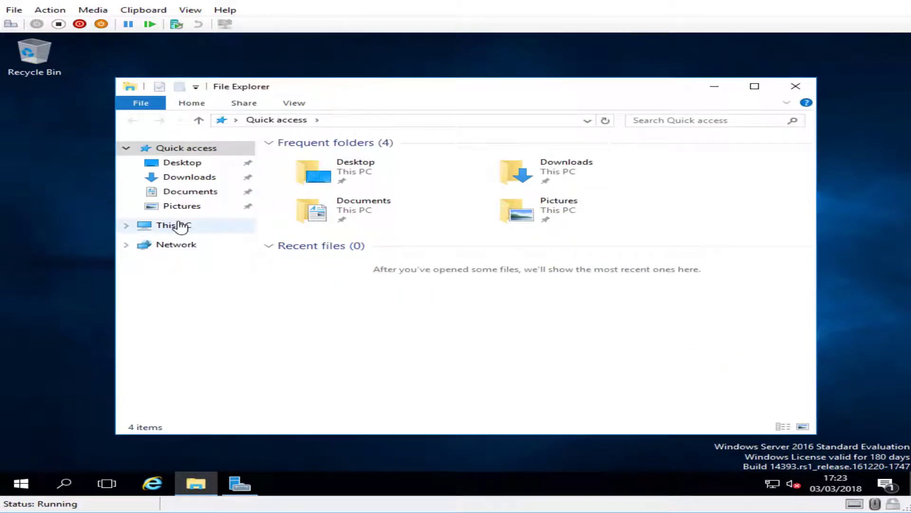
right_click(182, 227)
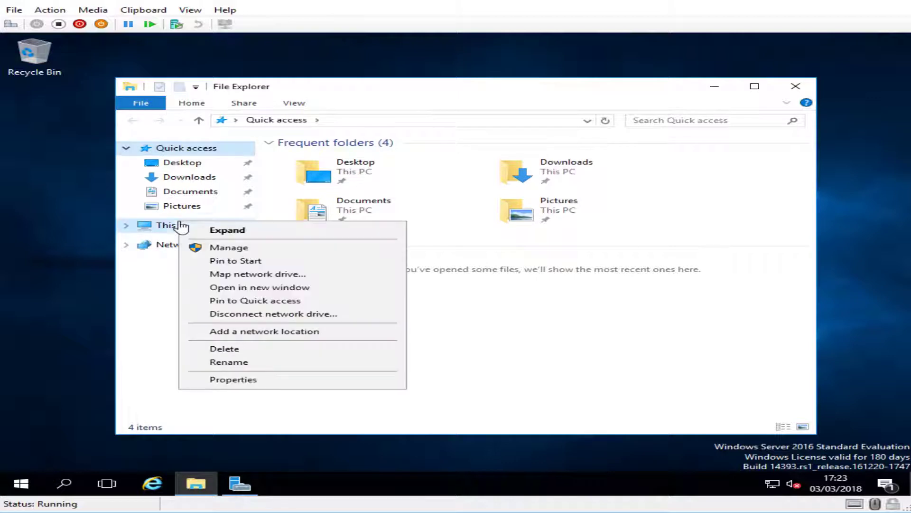
click(288, 379)
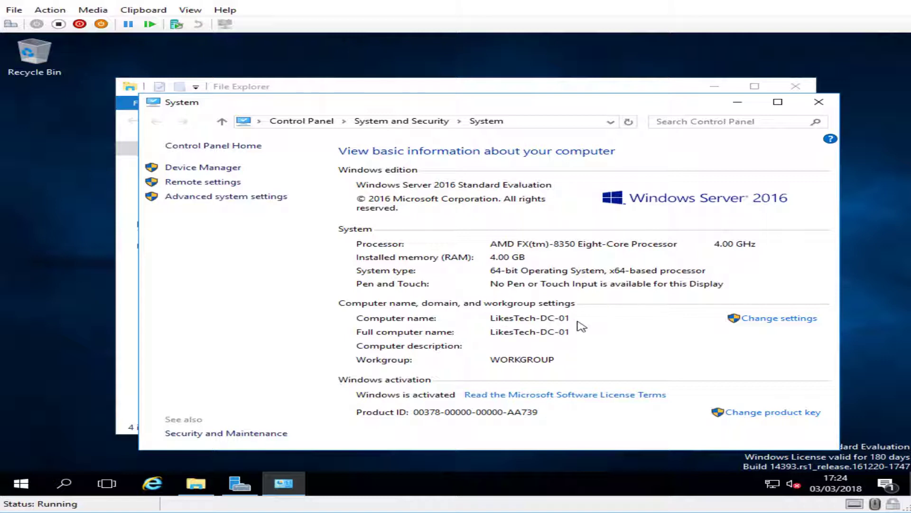
Close the System and File Explorer windows and minimize Server Manager to bare the desktop
click(819, 102)
click(796, 86)
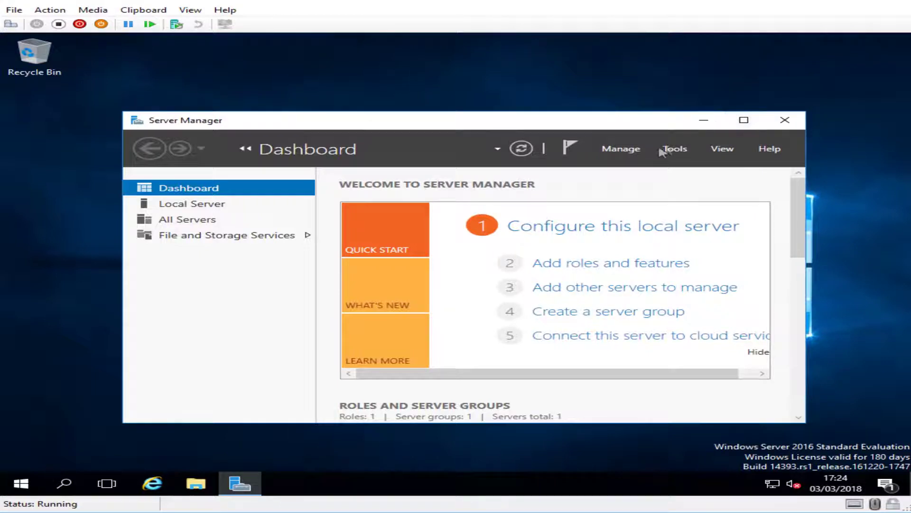
click(703, 120)
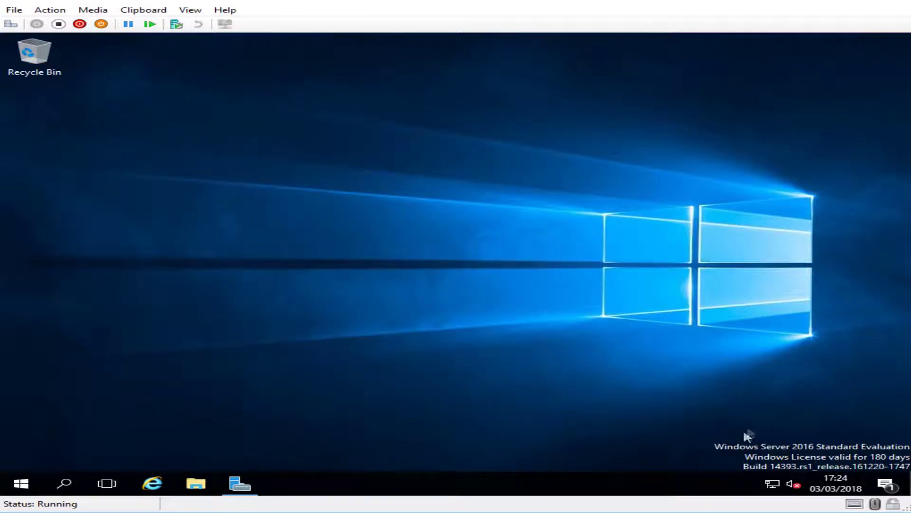
Open the Ethernet adapter's properties via Network and Sharing Center's adapter list
right_click(776, 487)
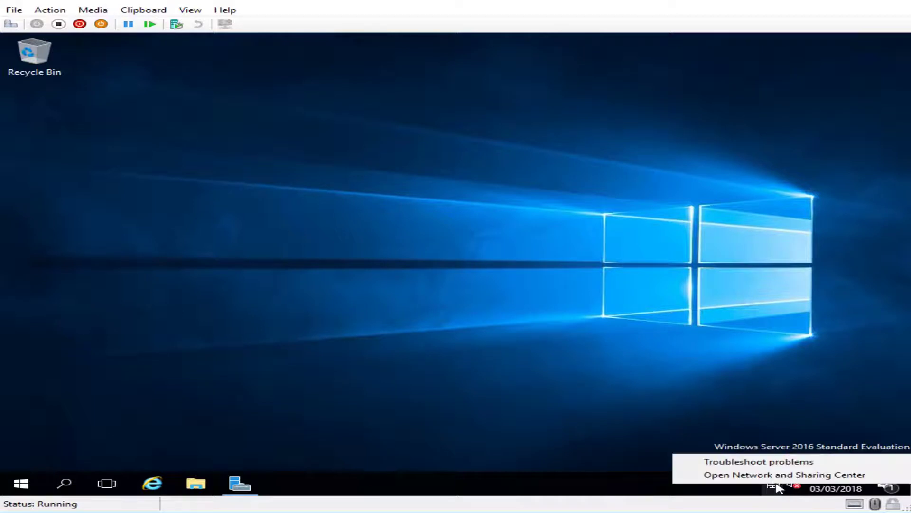
click(774, 474)
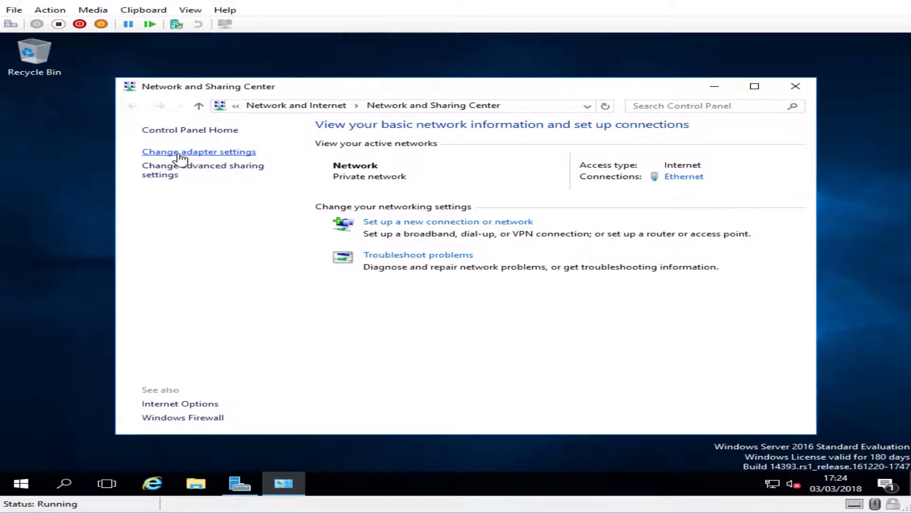
click(178, 152)
click(223, 179)
right_click(223, 179)
click(275, 288)
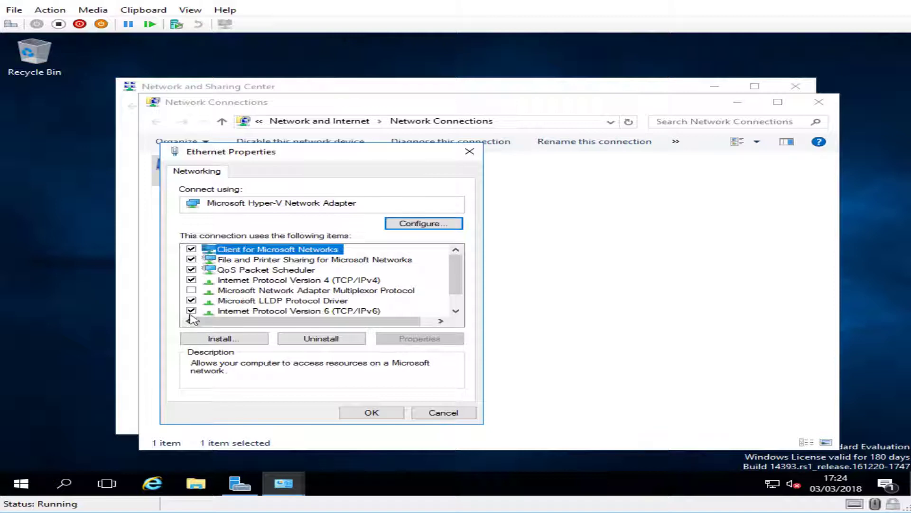
Uncheck IPv6 and switch the IPv4 properties to a manually entered IP address
click(192, 312)
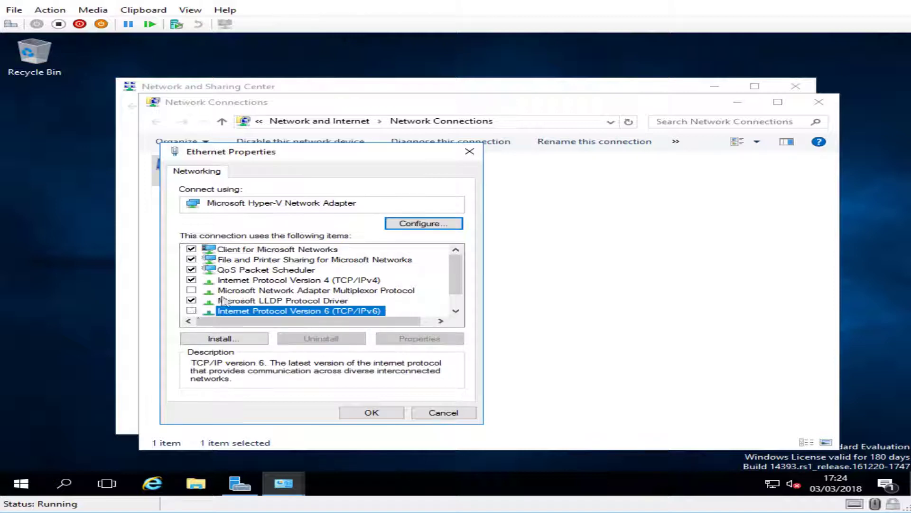
double_click(354, 284)
drag(369, 201, 446, 155)
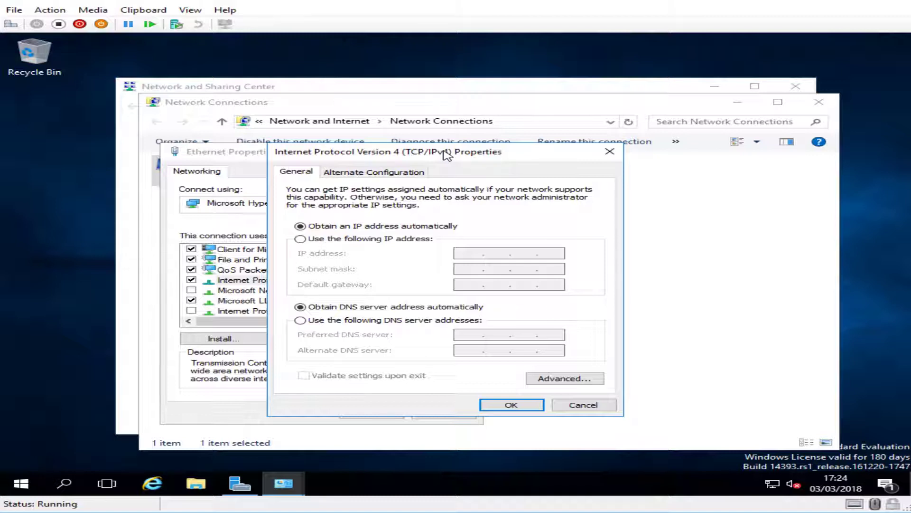
click(362, 238)
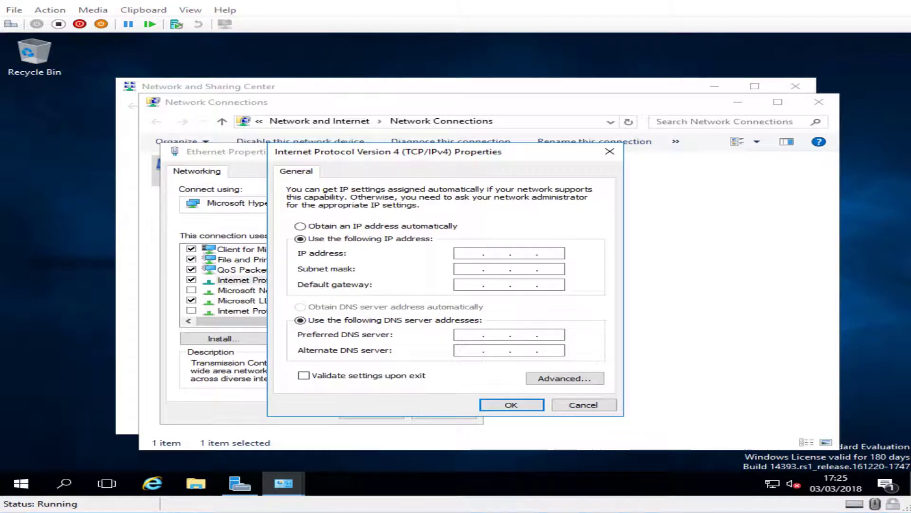
right_click(4, 501)
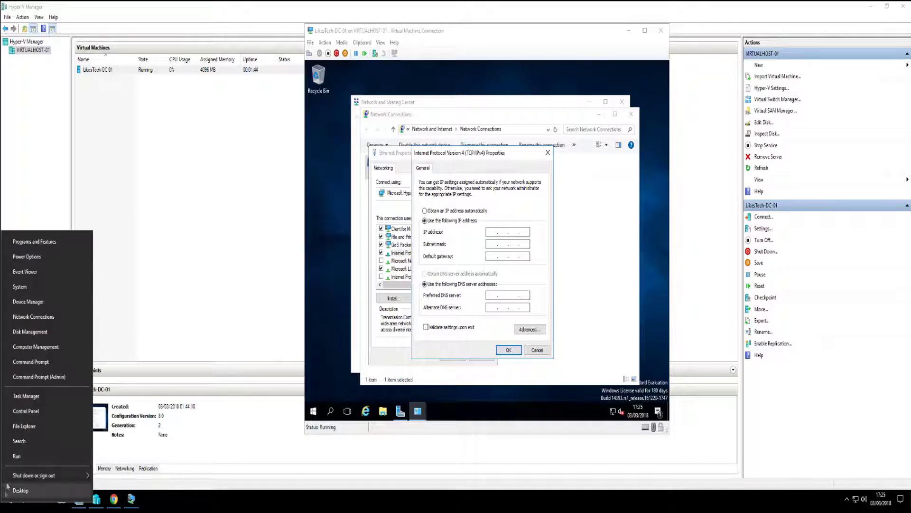
Launch cmd from Run and run ipconfig to show the host's IP configuration
click(14, 455)
text(cmd)
key(Return)
text(ipconfig)
key(Return)
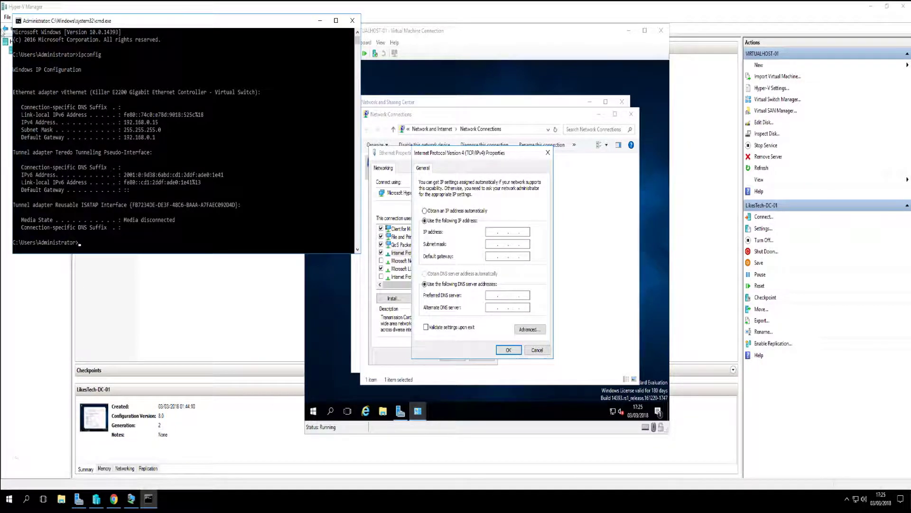
Select the default gateway address 192.168.0.1 in the ipconfig output
drag(102, 23, 142, 152)
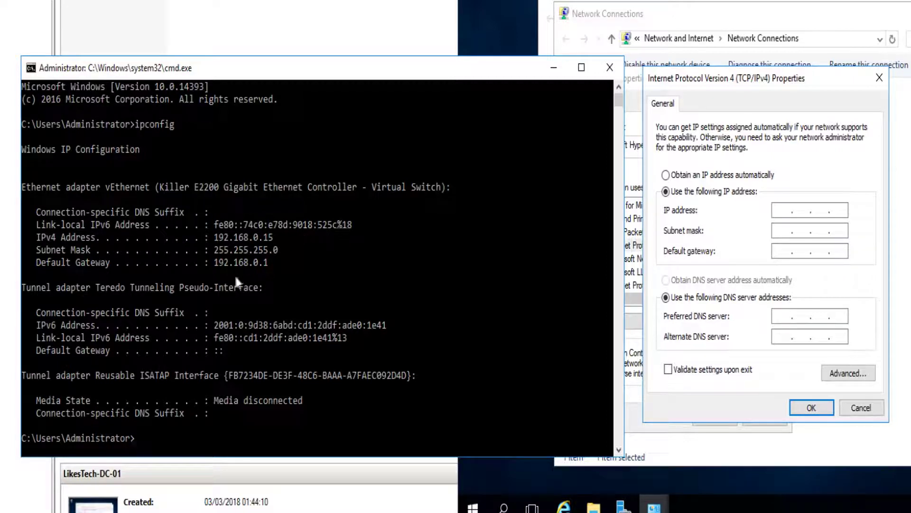
click(216, 262)
drag(263, 269, 266, 269)
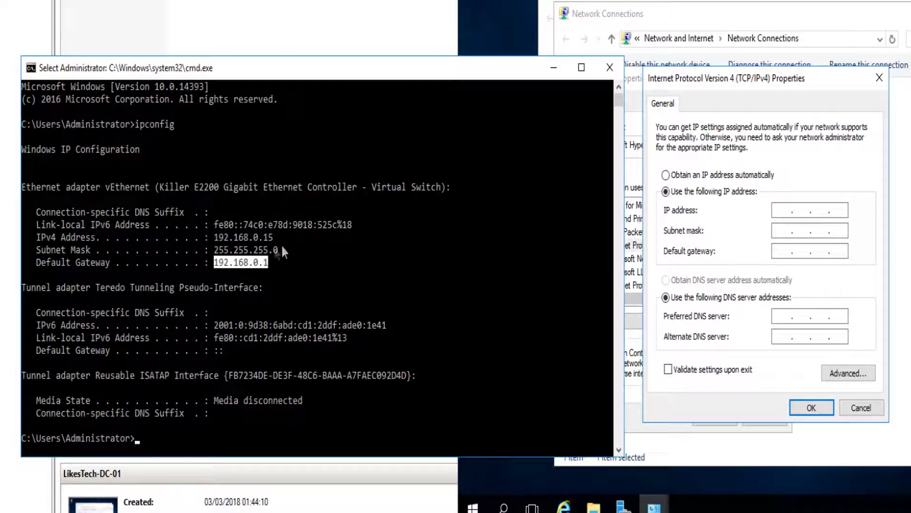
click(216, 266)
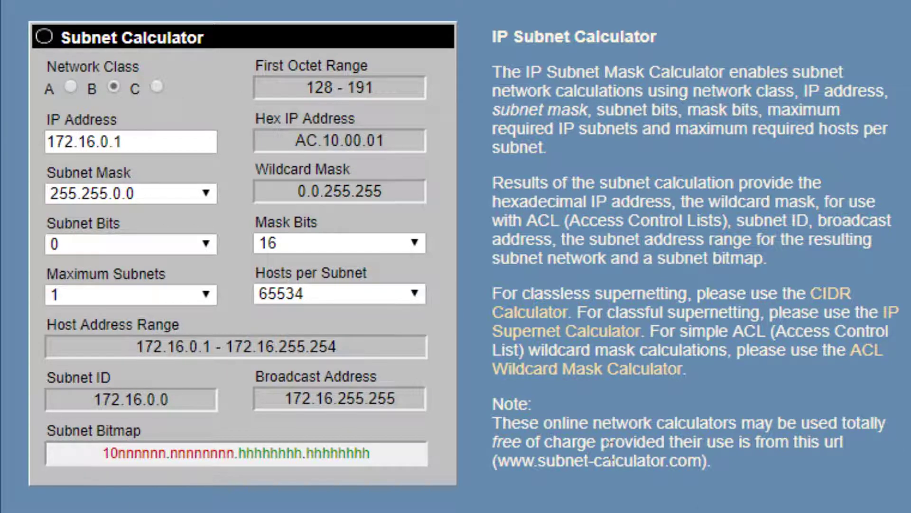
click(72, 85)
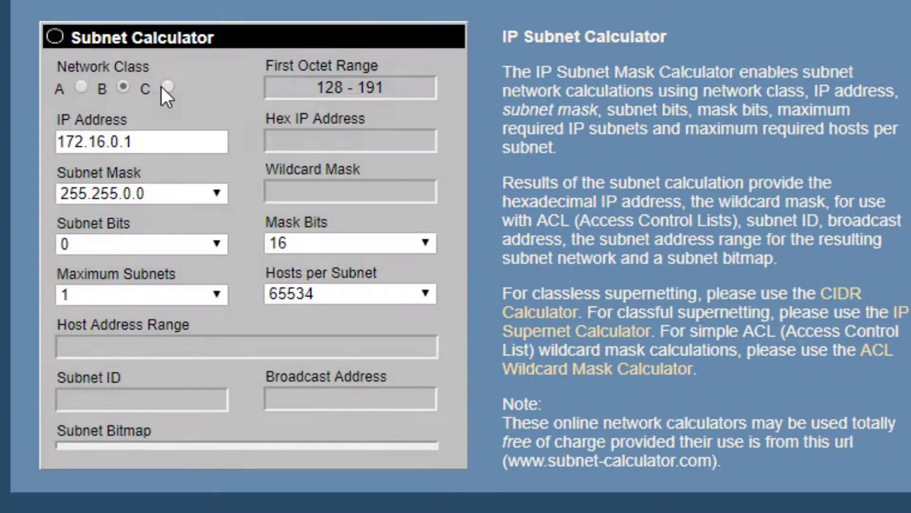
click(167, 88)
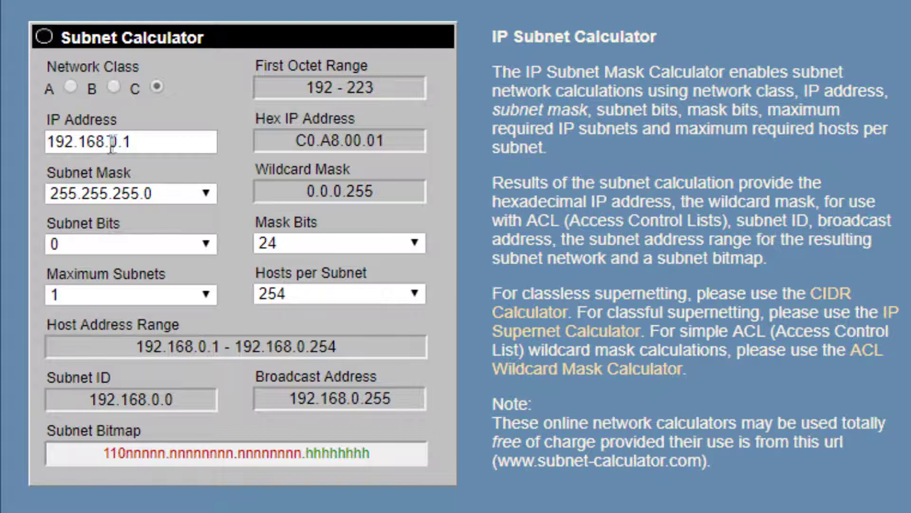
drag(134, 143, 38, 140)
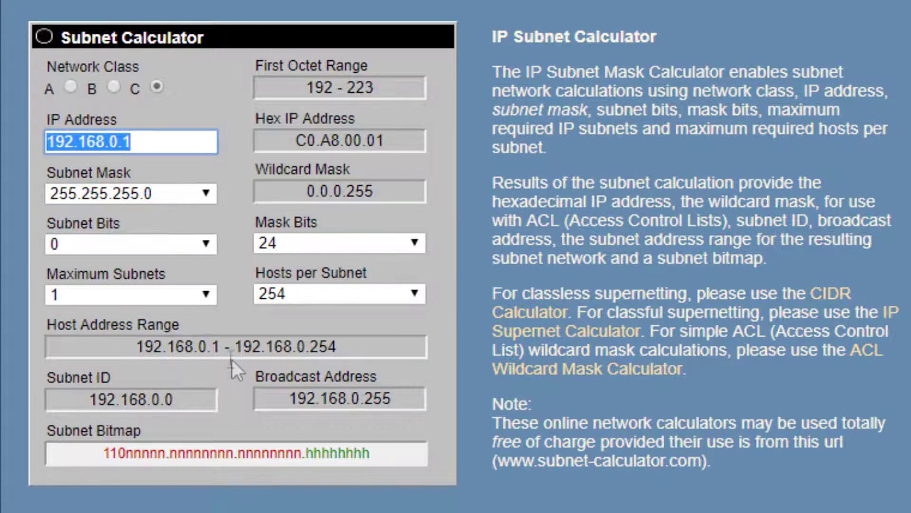
drag(221, 345, 138, 344)
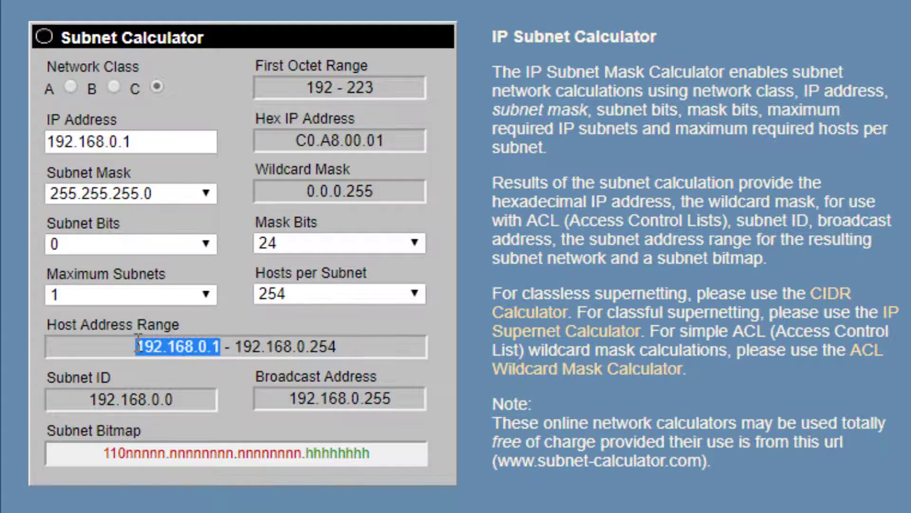
drag(287, 398, 408, 404)
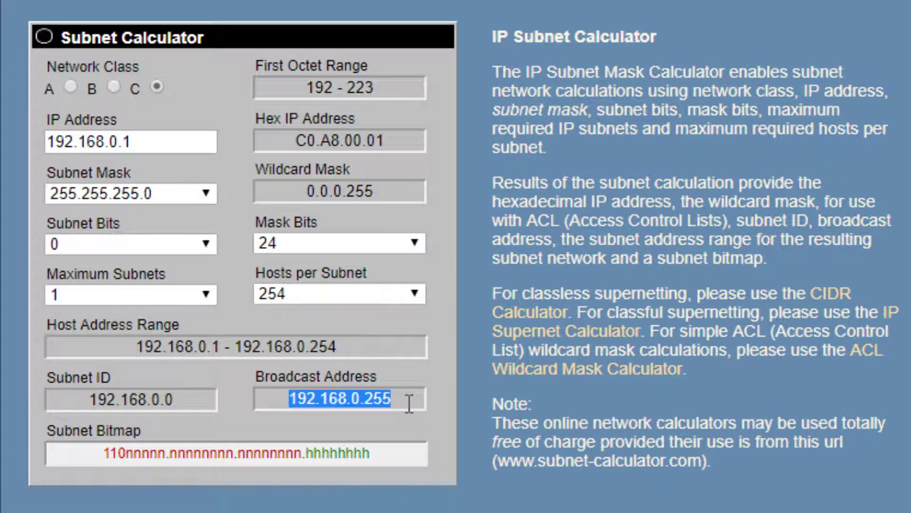
click(407, 404)
drag(198, 404, 79, 400)
click(143, 145)
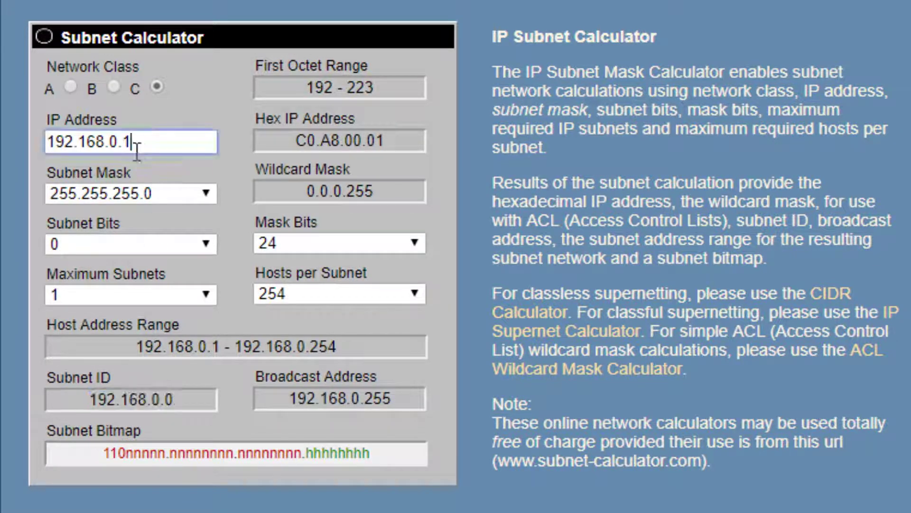
drag(133, 146, 125, 146)
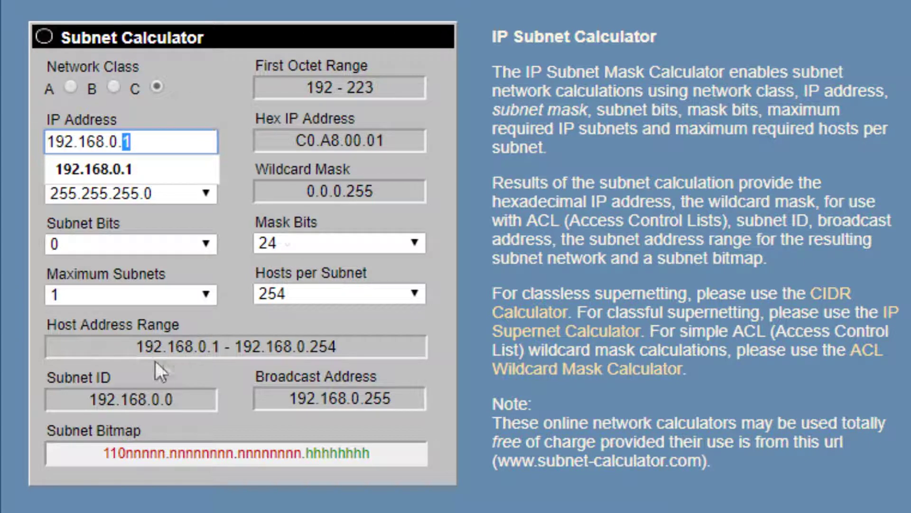
drag(135, 348, 204, 346)
drag(306, 347, 341, 347)
click(114, 86)
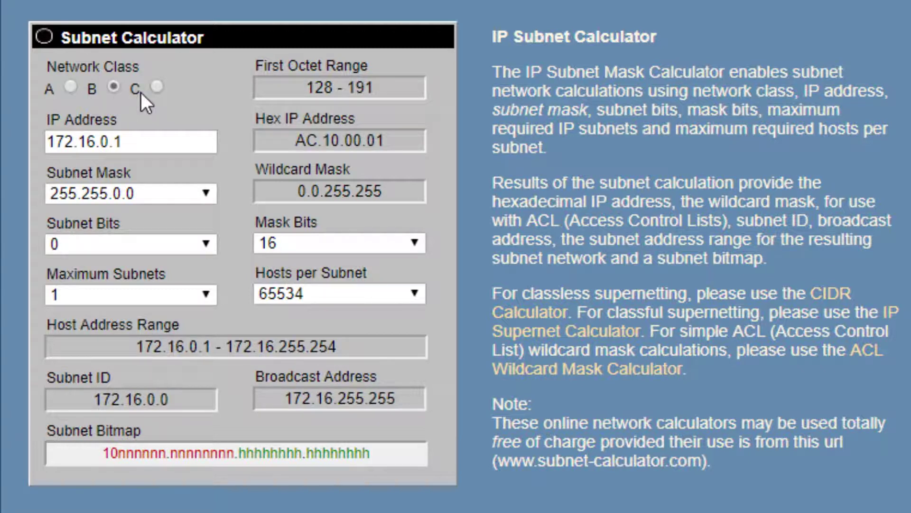
Set the subnet calculator to class C and calculate for IP address 192.168.0.15
click(155, 93)
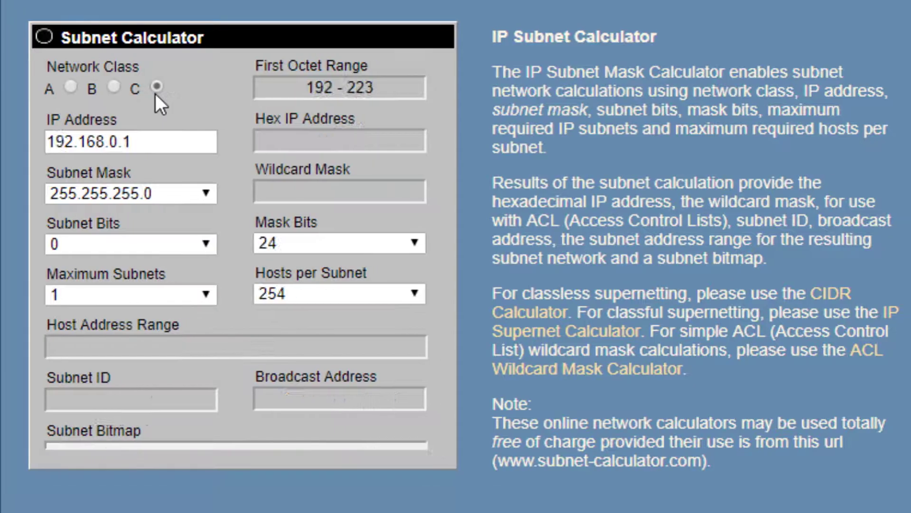
click(115, 87)
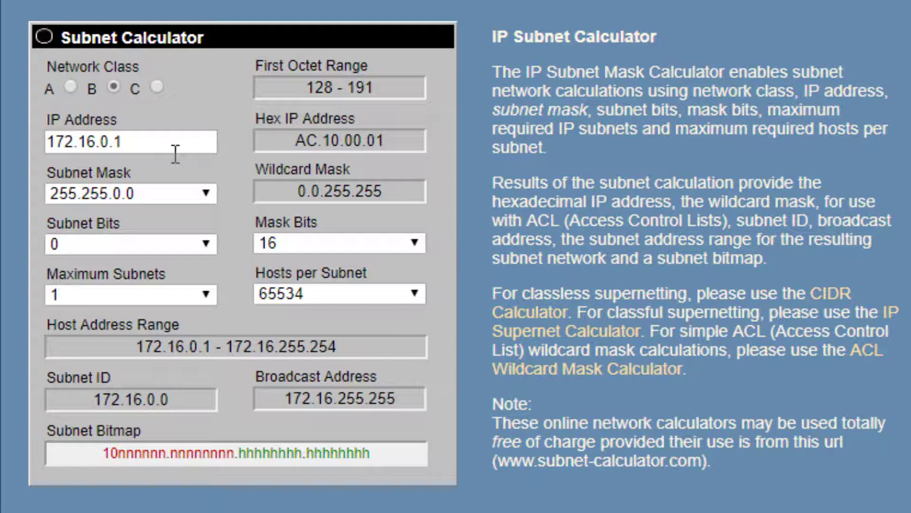
click(156, 87)
double_click(56, 137)
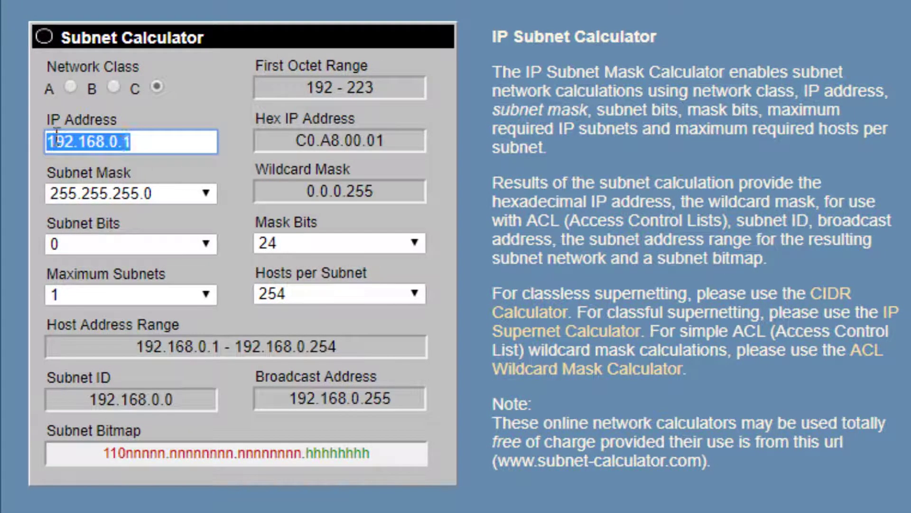
click(196, 147)
key(BackSpace)
text(15)
click(251, 113)
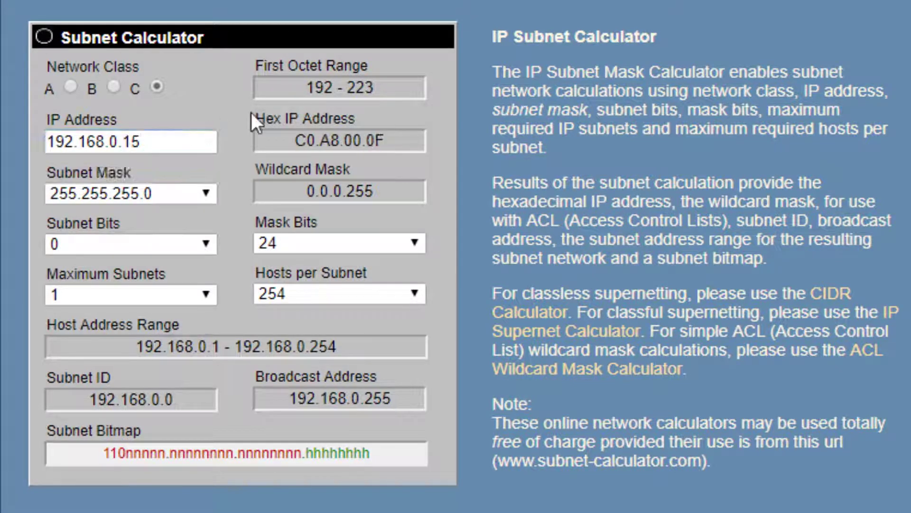
Highlight the 192.168.0.1–192.168.0.254 host range and the IP's last octet 15 to review
drag(235, 347, 388, 350)
click(220, 53)
drag(153, 143, 124, 143)
click(167, 118)
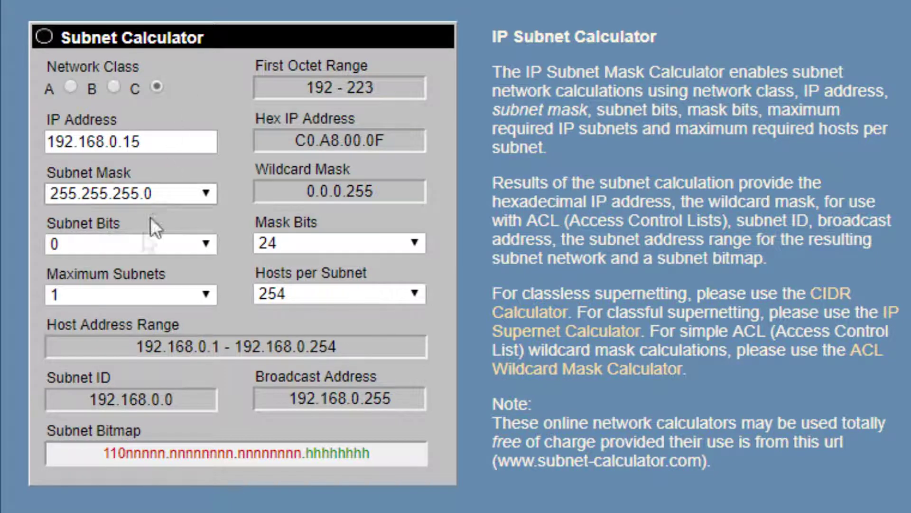
drag(136, 346, 218, 346)
Enter default gateway 192.168.0.1 and subnet mask 255.255.255.0 in the VM's IPv4 properties
click(215, 347)
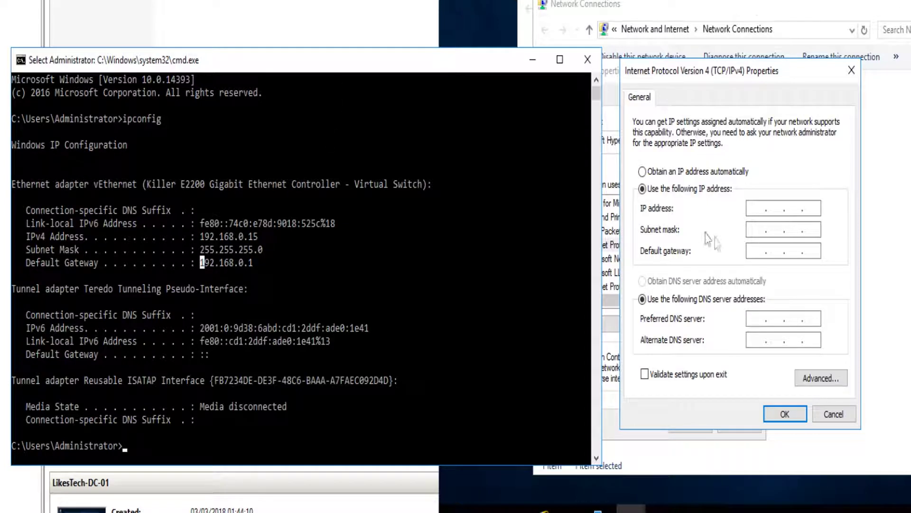
click(756, 251)
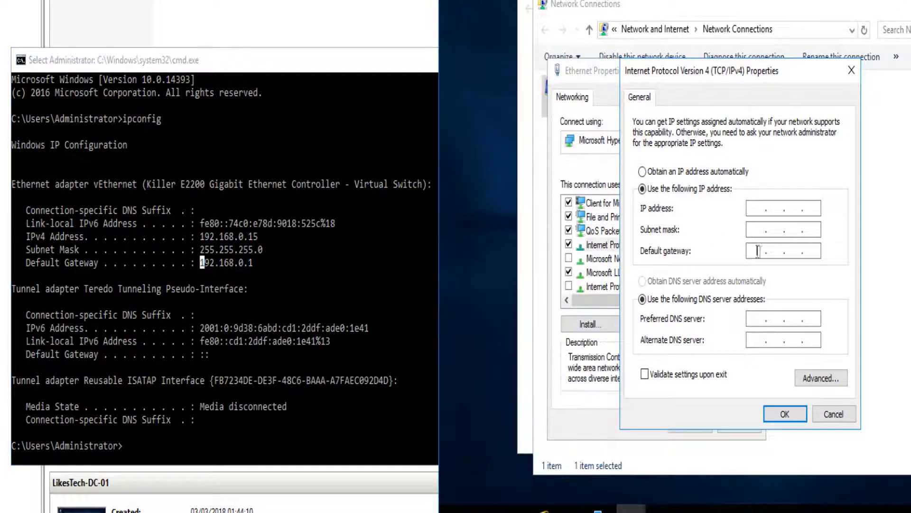
text(192 . 168 . 0 . 1)
click(778, 229)
text(255 . 255 . 255 . )
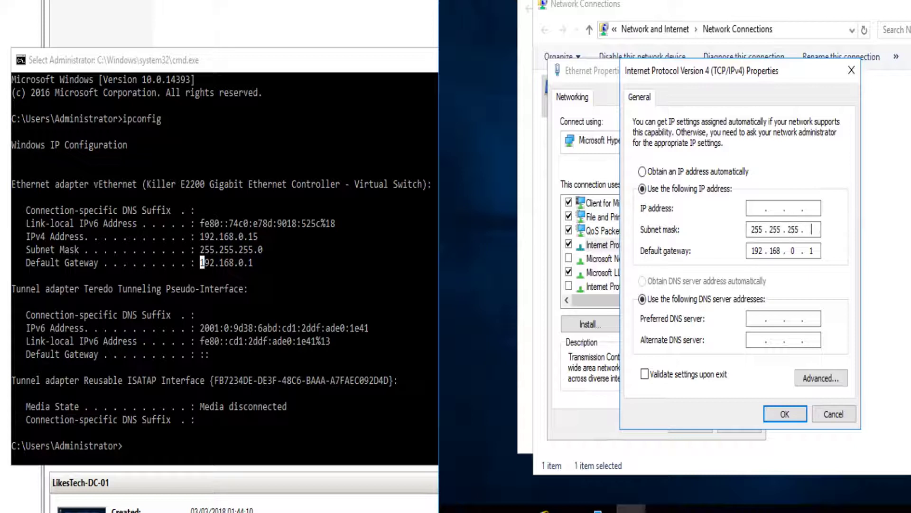
text(0)
double_click(754, 230)
key(Tab)
click(812, 230)
Ping 192.168.0.100 (unreachable, stopped with Ctrl+C), then ping 192.168.0.15 with 0% loss
click(201, 433)
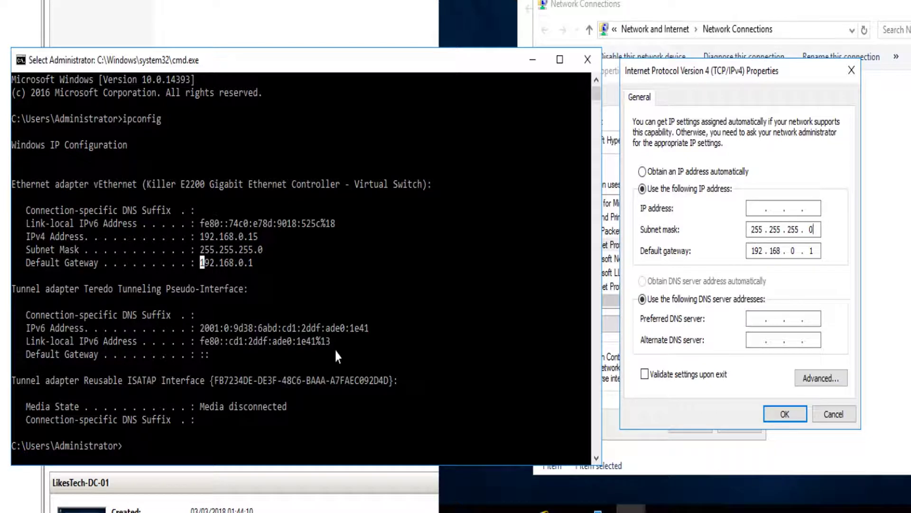
text(ping 192.168.0.100)
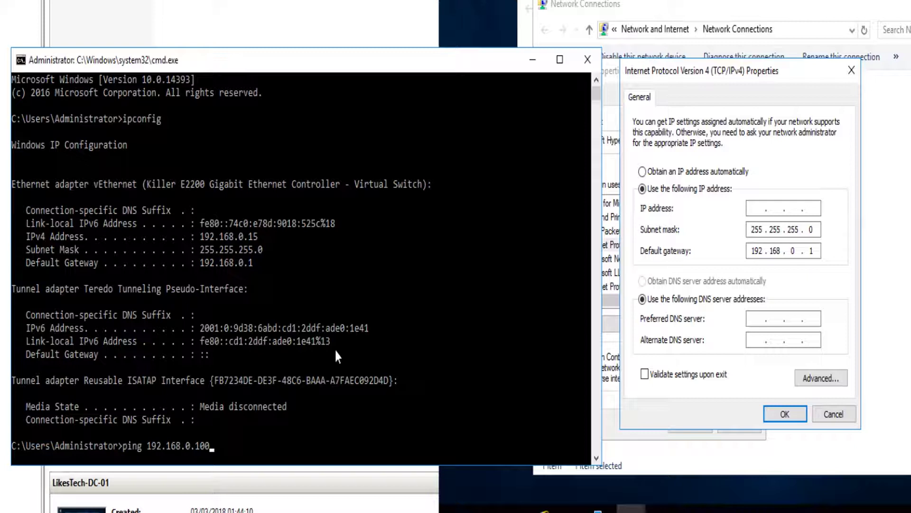
key(Return)
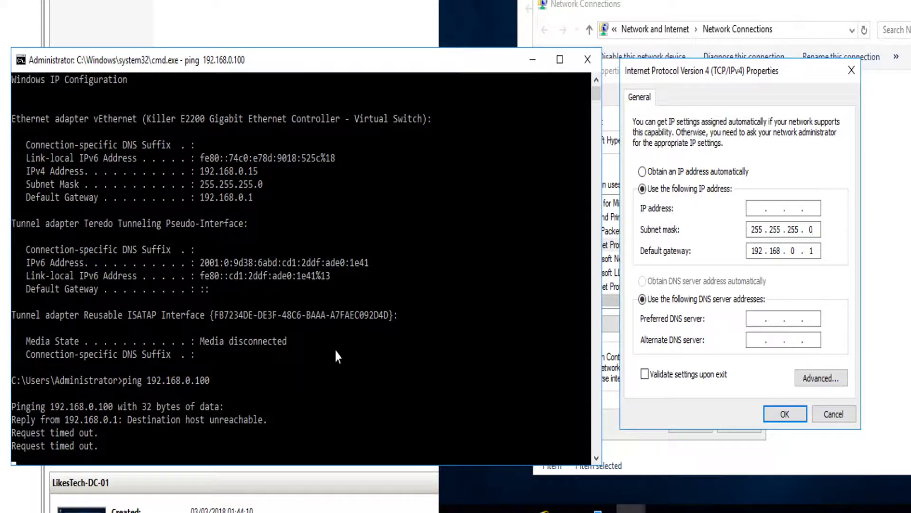
key(ctrl+c)
text(ping 1)
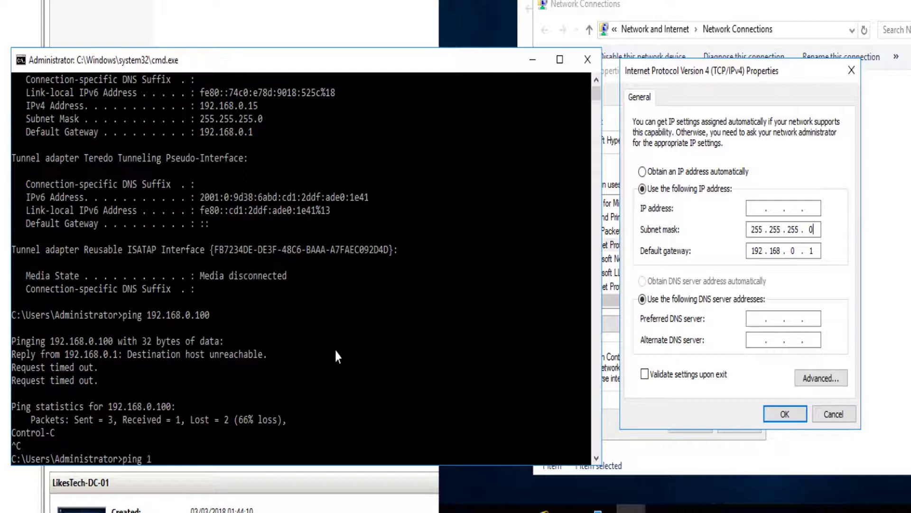
text(92.168.0.15)
key(Return)
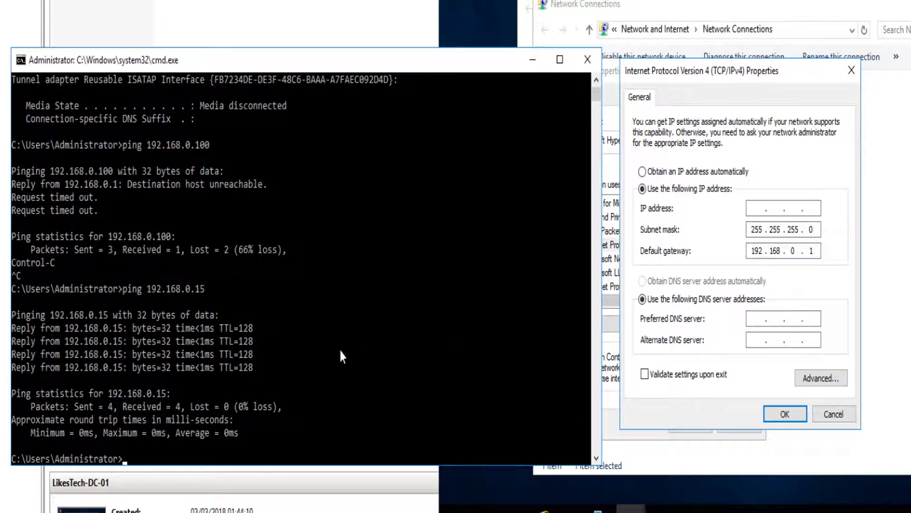
Enter IP 192.168.0.100 and preferred DNS 127.0.0.1, then save both IPv4 and Ethernet properties
click(754, 209)
text(192 . 168 . 0 .)
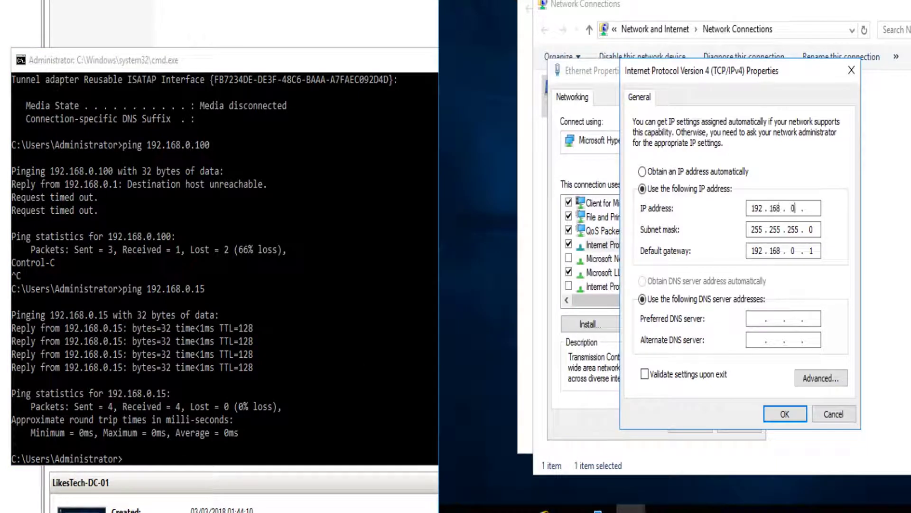
text( 100)
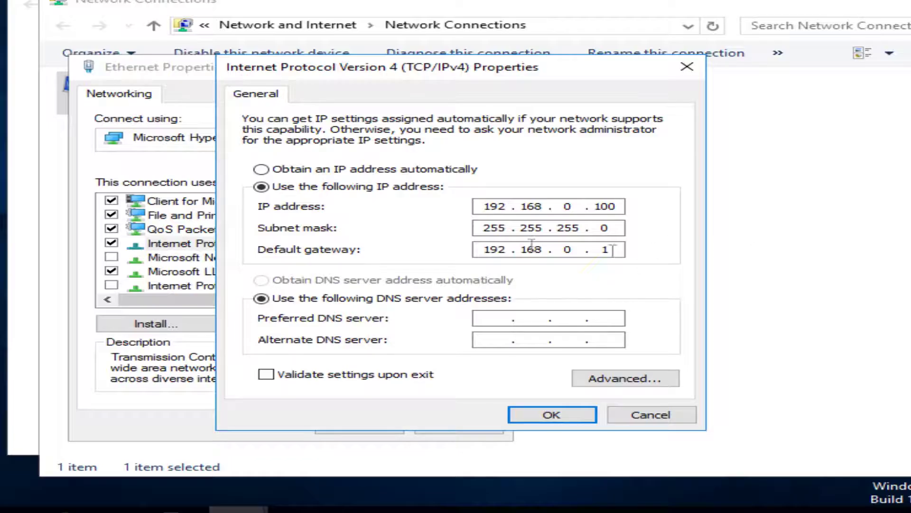
click(484, 317)
text(127 . )
text(0 . 0 . )
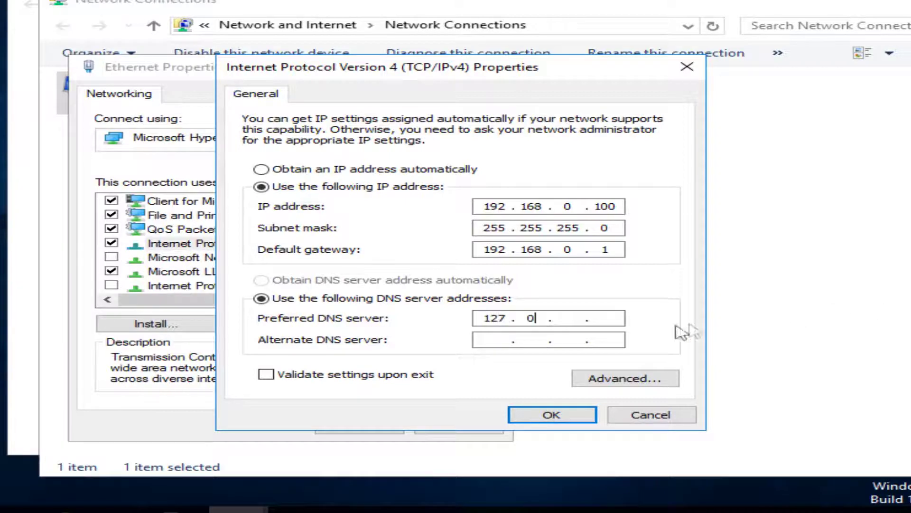
text(1)
drag(611, 318, 496, 319)
click(610, 319)
click(549, 415)
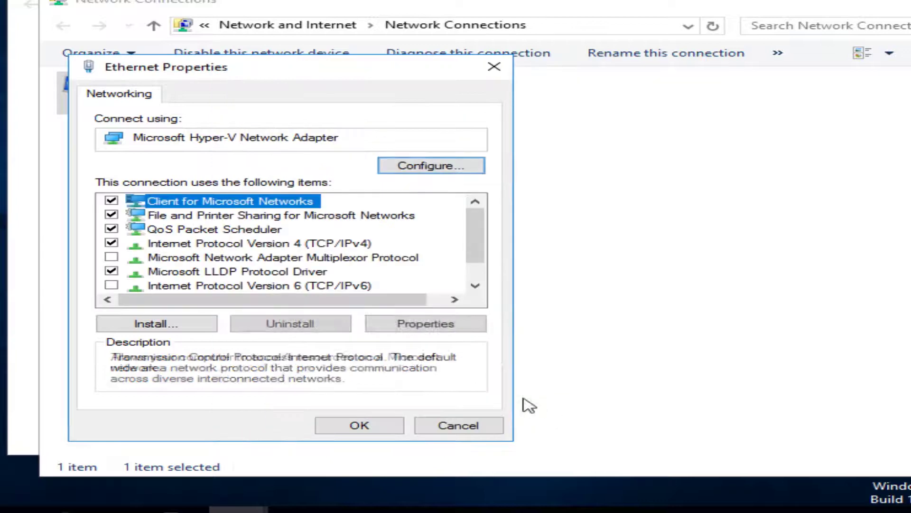
click(362, 427)
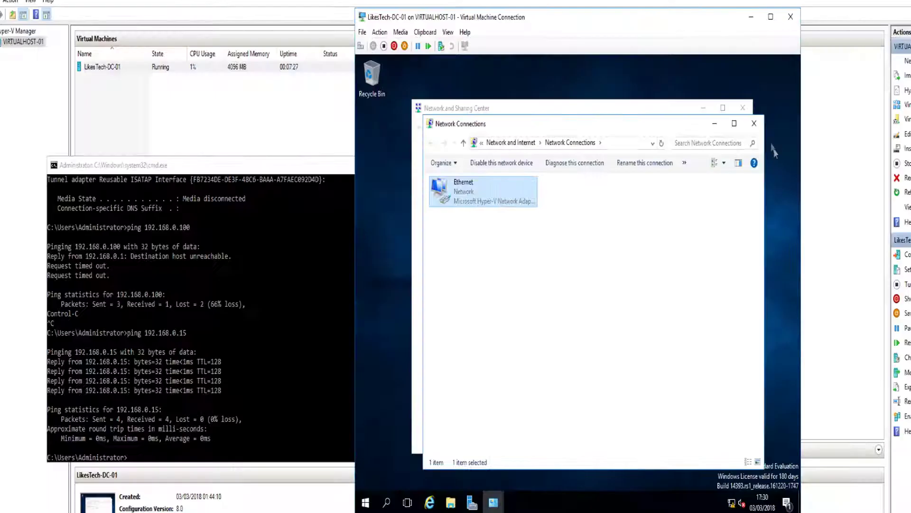
Close the Network Connections, Network and Sharing Center and host command prompt windows
click(754, 123)
click(743, 108)
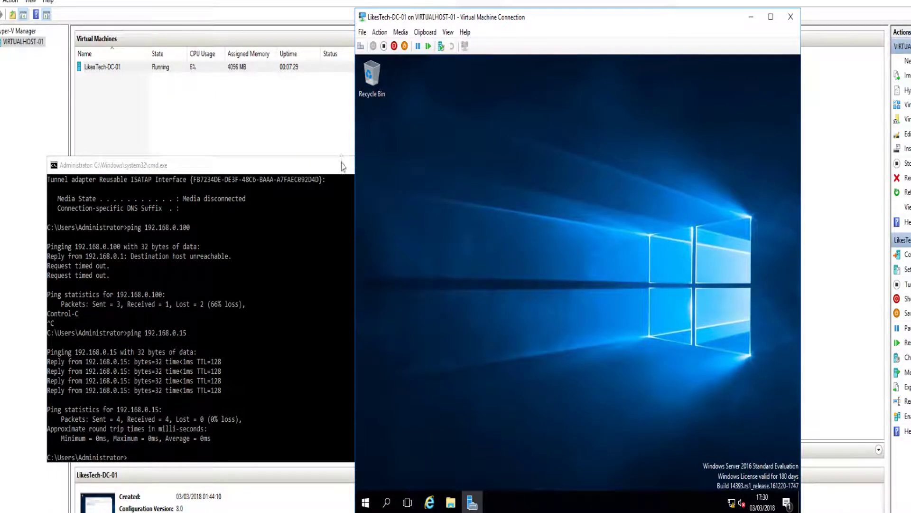
click(344, 178)
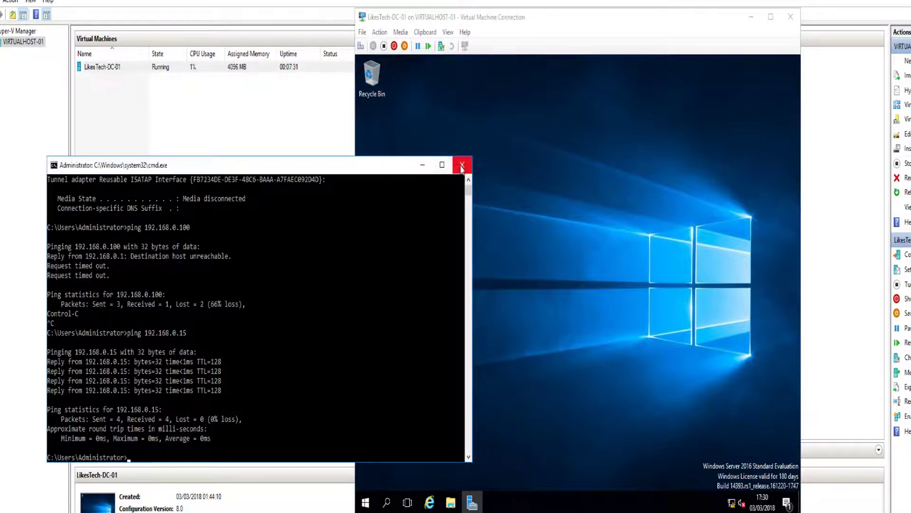
click(464, 167)
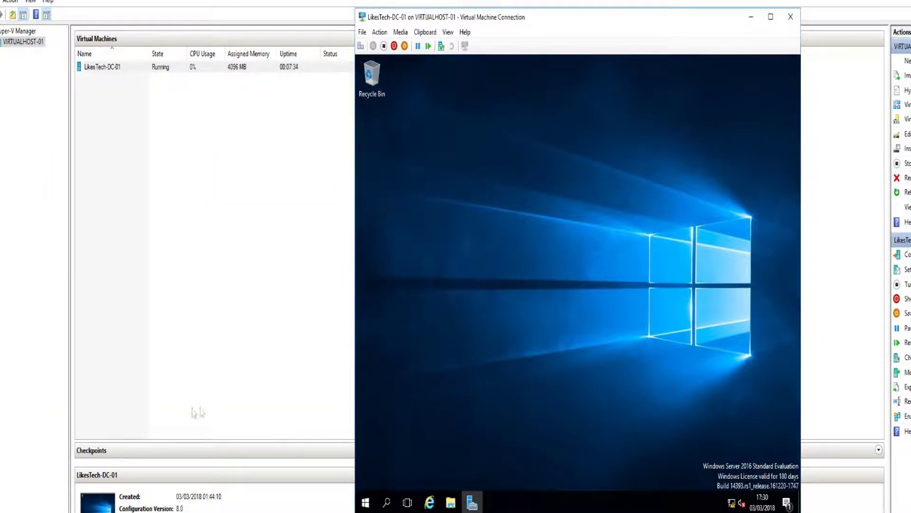
Launch fresh command prompts in the VM and on the host through Win+X > Run > cmd
right_click(365, 503)
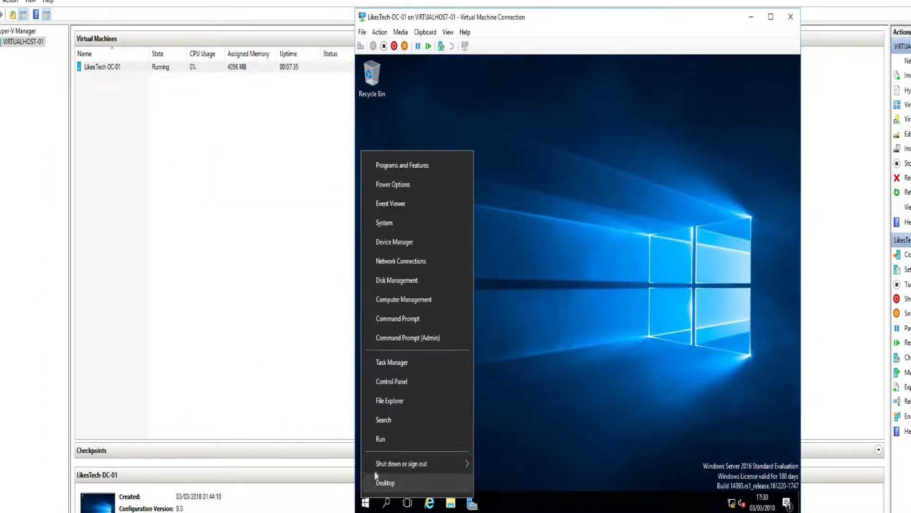
click(381, 439)
text(cmd)
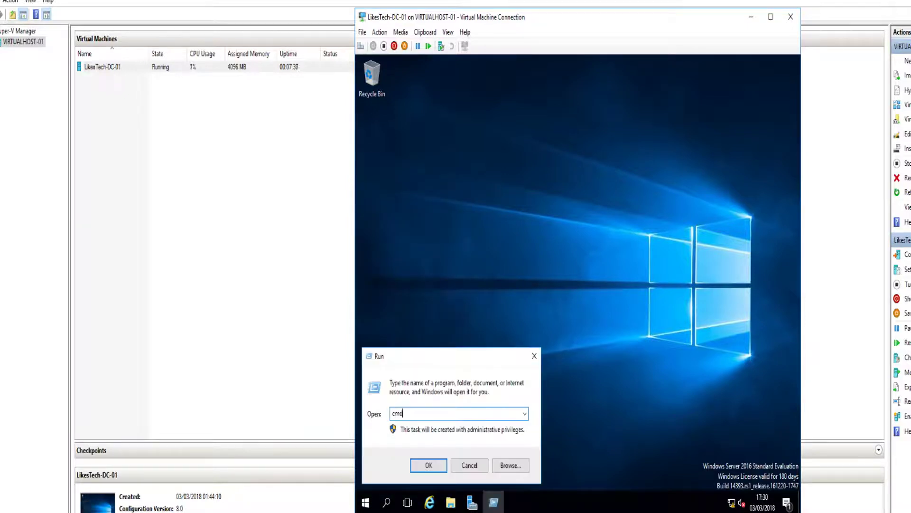
key(Return)
key(super+x)
key(r)
key(Return)
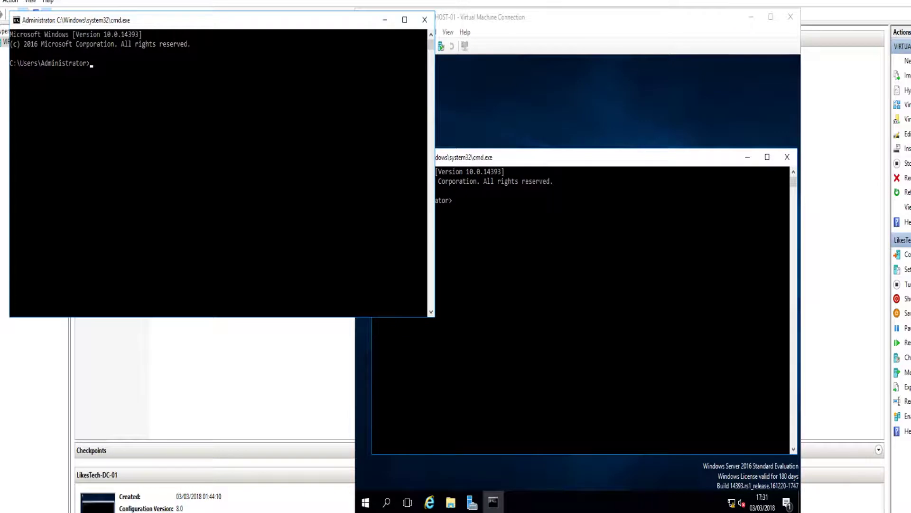
Run ipconfig on VM and host, confirming 192.168.0.100, then ping 192.168.0.100 from the host
click(474, 18)
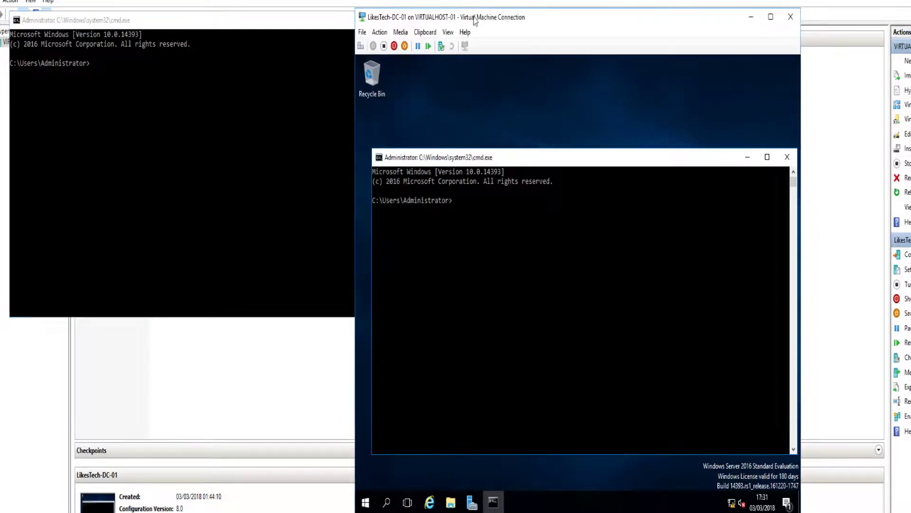
drag(474, 18, 551, 2)
text(ipcfnfig)
key(Return)
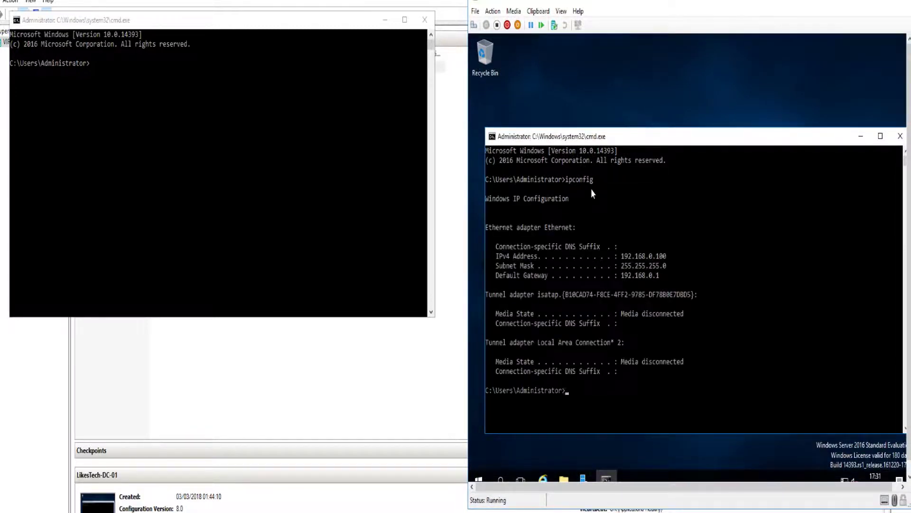
click(118, 94)
text(ipconfig)
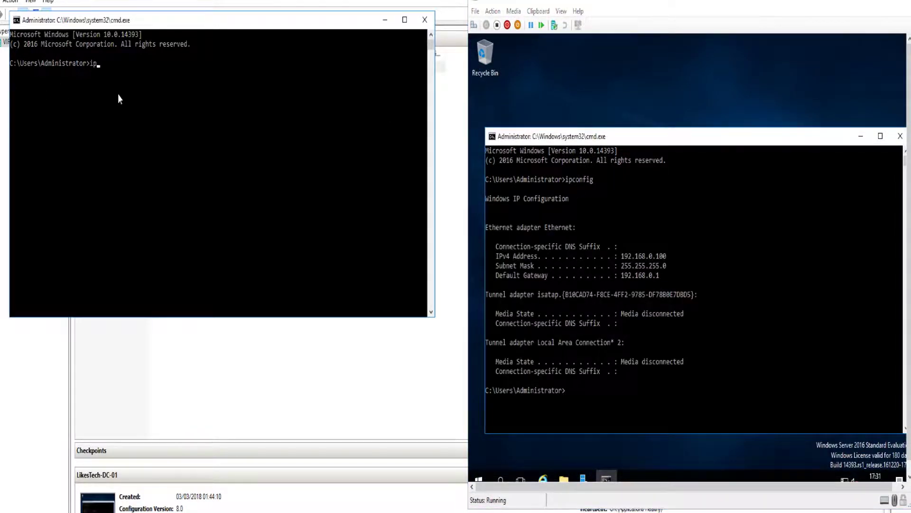
key(Return)
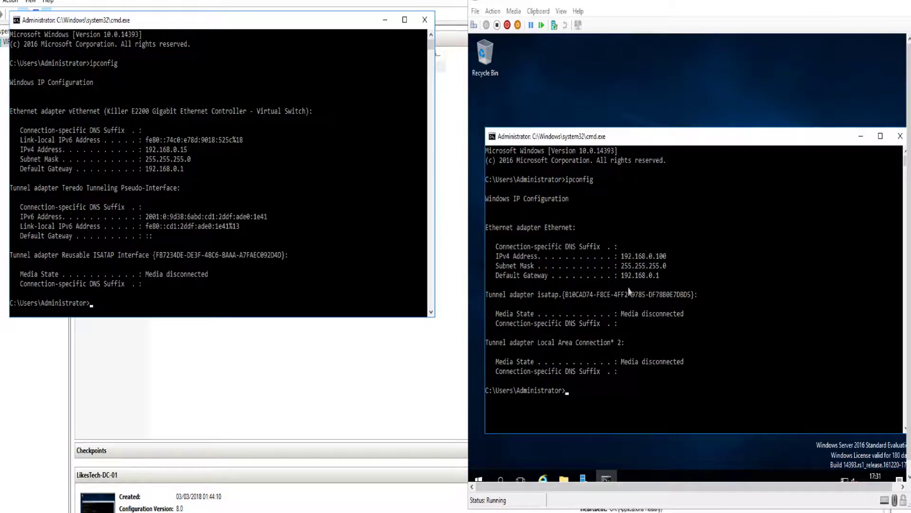
text(ing 192.168.0.100)
key(Return)
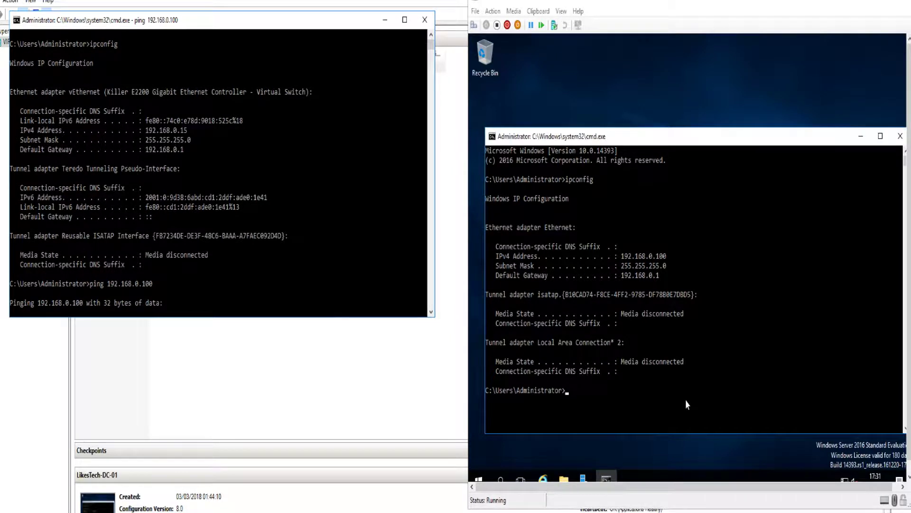
Run ping 192.168.0.15 in the VM's command prompt and confirm four replies with 0% loss
click(622, 314)
click(619, 380)
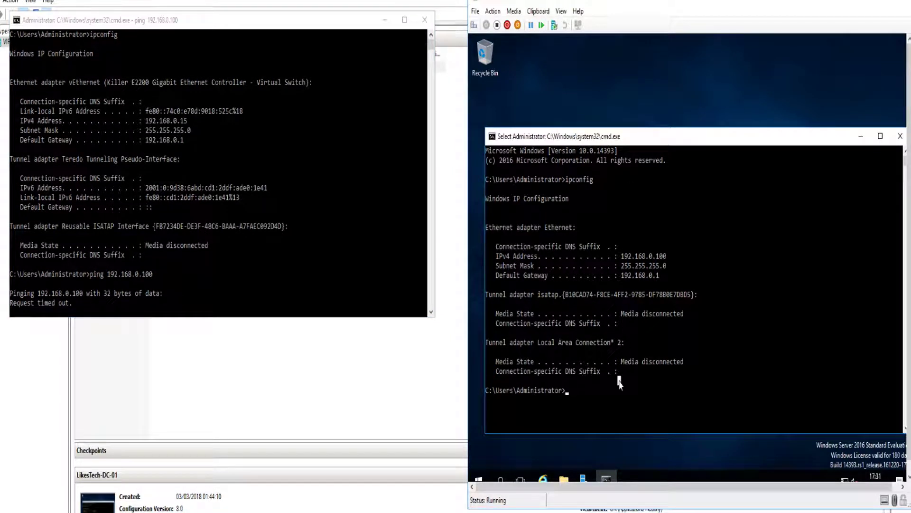
text(ping 192.168)
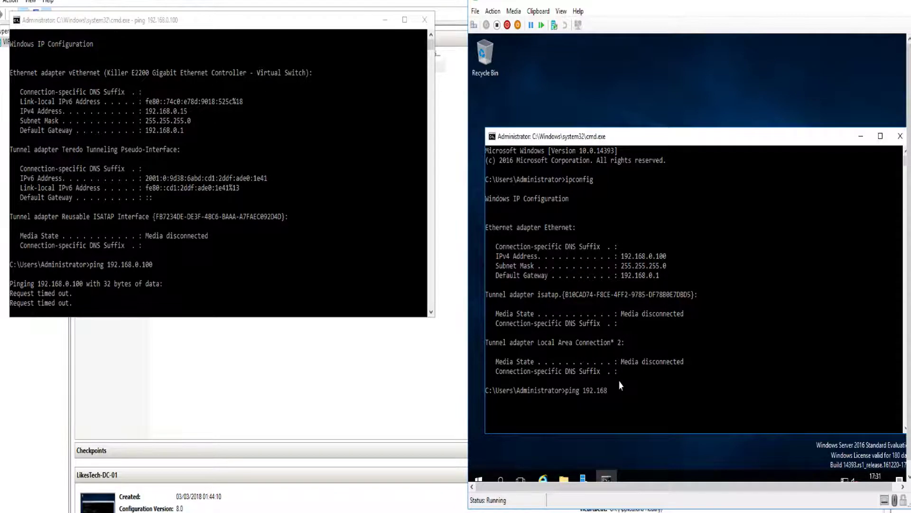
text(.0.15)
key(Return)
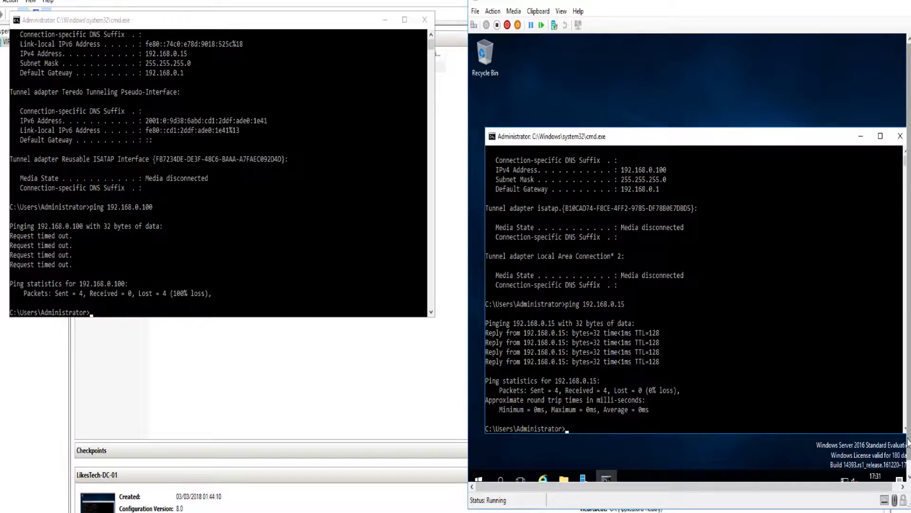
scroll(908, 442, down, 1)
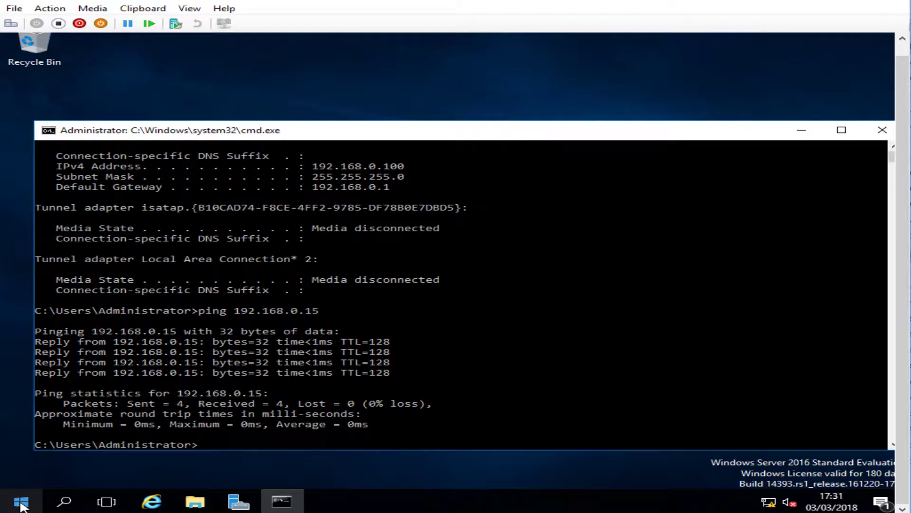
Open Windows Firewall with Advanced Security from Server Manager's Local Server firewall link
click(478, 469)
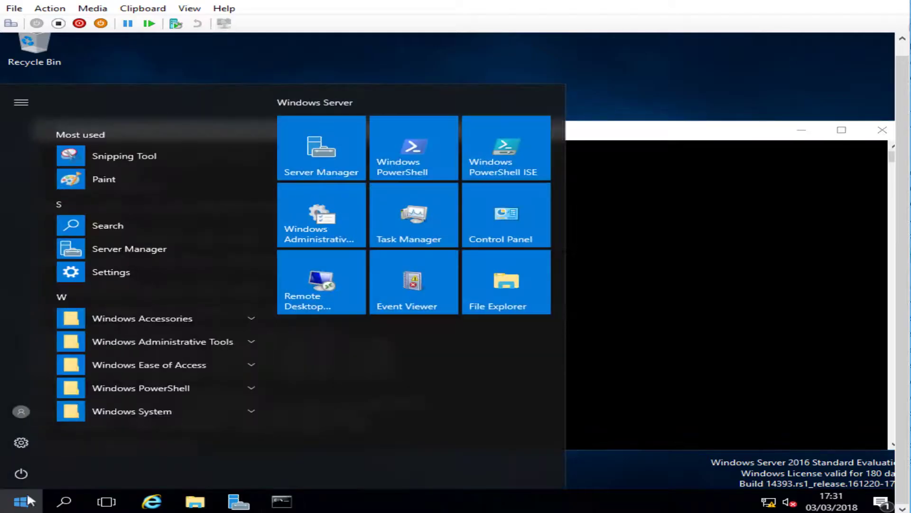
click(238, 502)
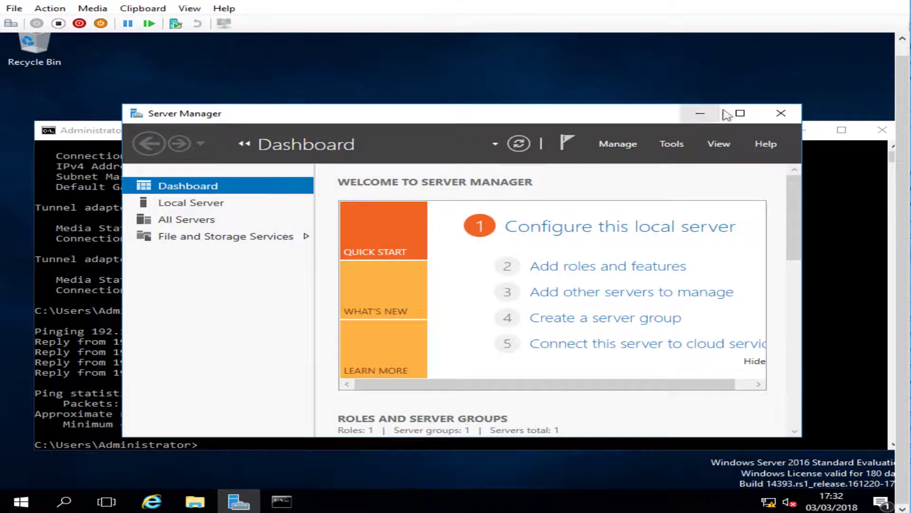
click(740, 113)
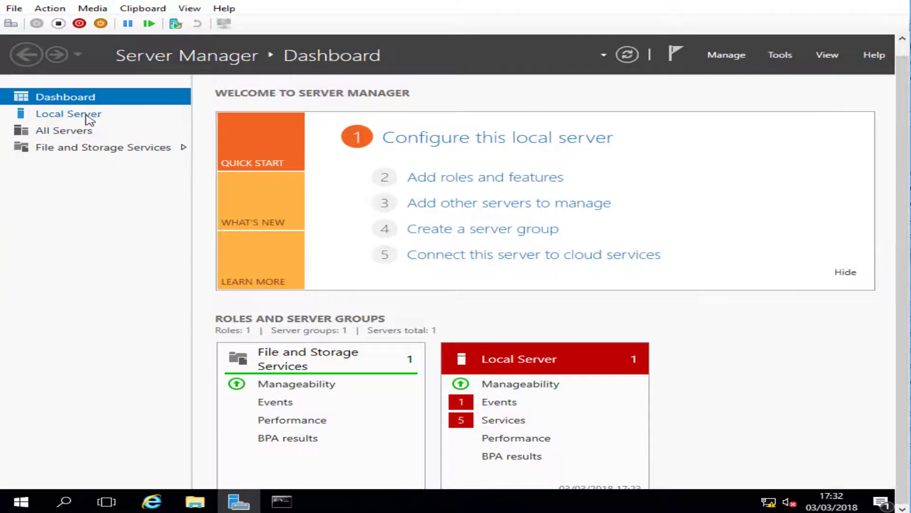
click(87, 116)
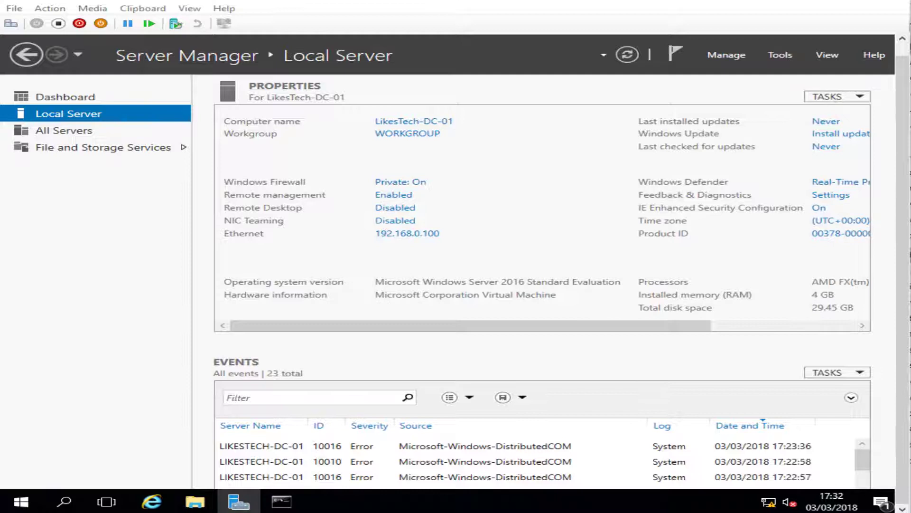
click(403, 184)
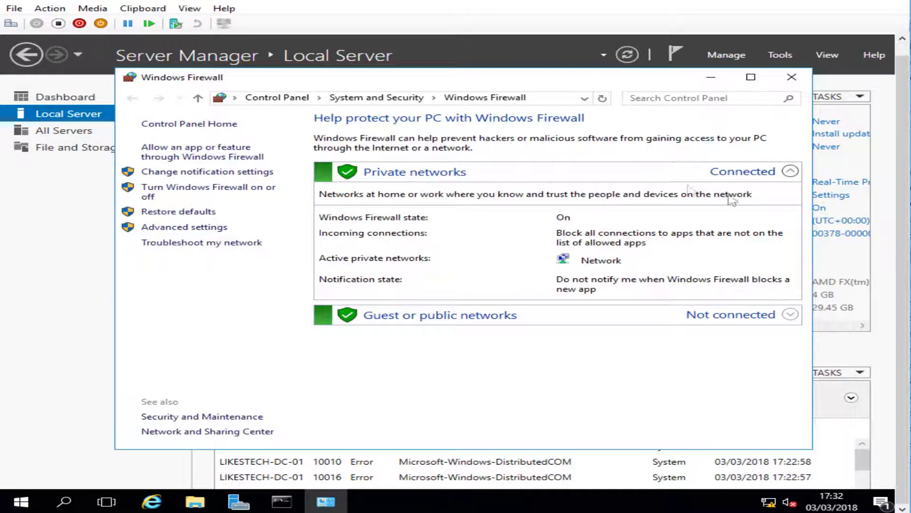
click(189, 227)
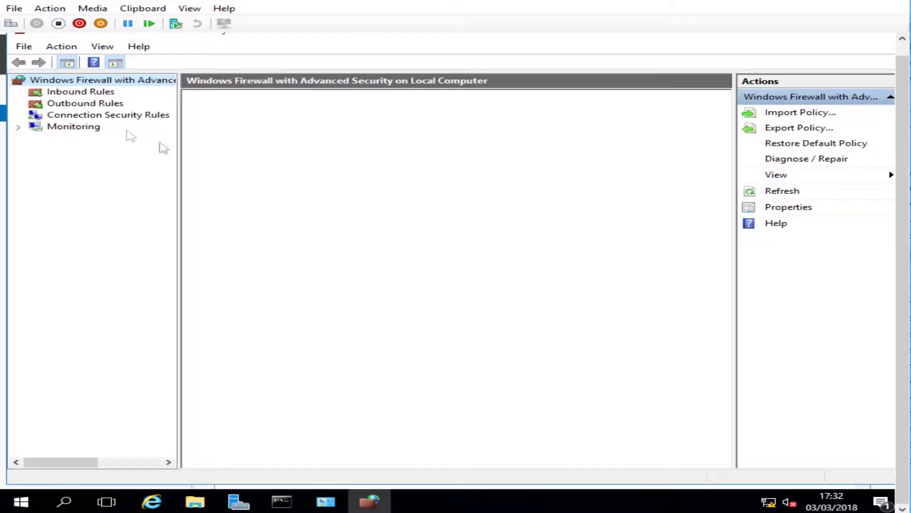
In Windows Firewall Properties, set Firewall state to Off on the Domain, Private and Public tabs
click(320, 341)
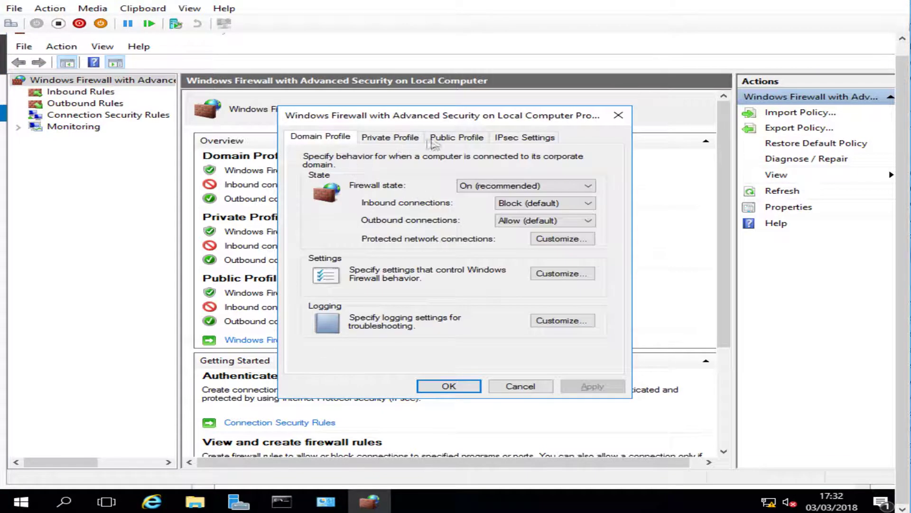
click(480, 185)
click(489, 206)
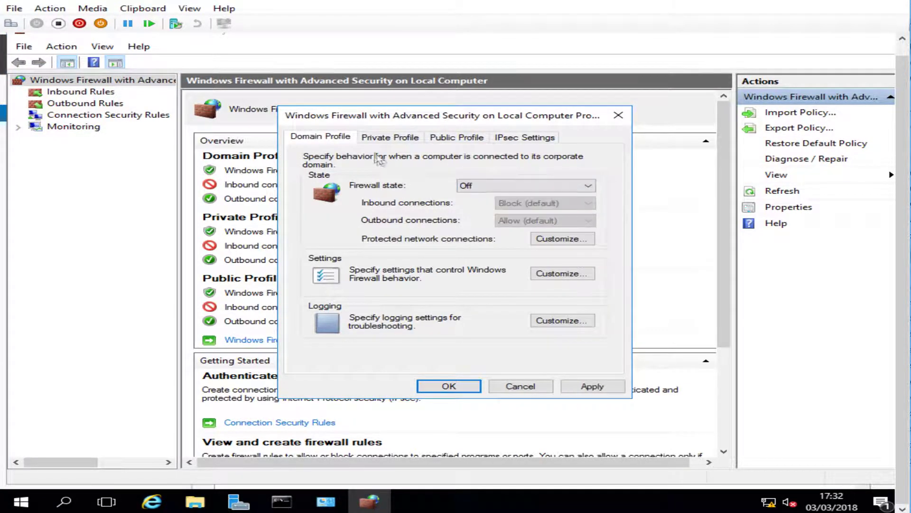
click(373, 137)
click(465, 186)
click(467, 205)
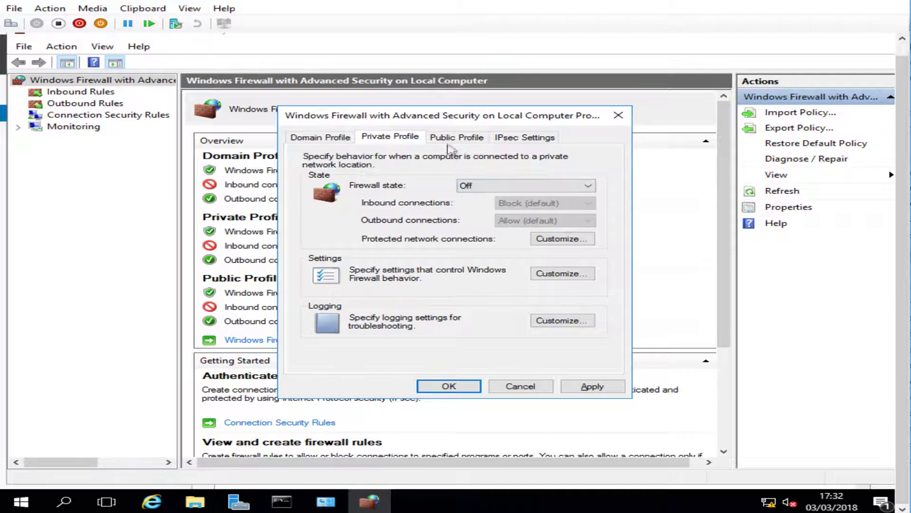
click(456, 137)
click(474, 185)
click(470, 205)
Recheck each profile tab shows Off, then confirm the changes with OK
click(390, 138)
click(322, 138)
click(390, 137)
click(441, 137)
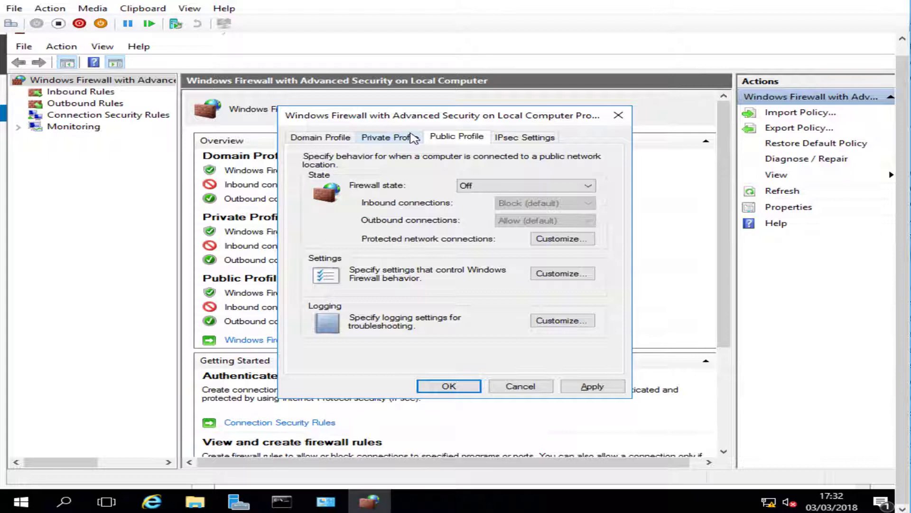
click(412, 138)
click(346, 139)
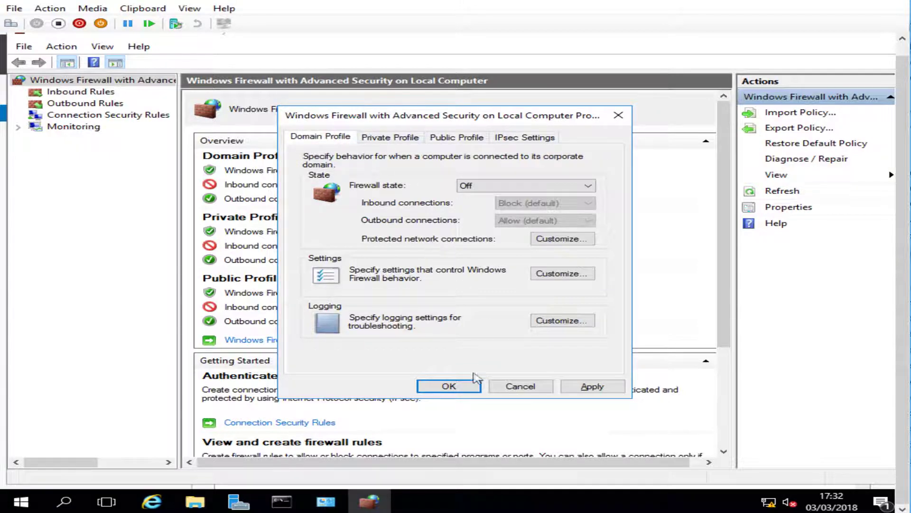
click(448, 387)
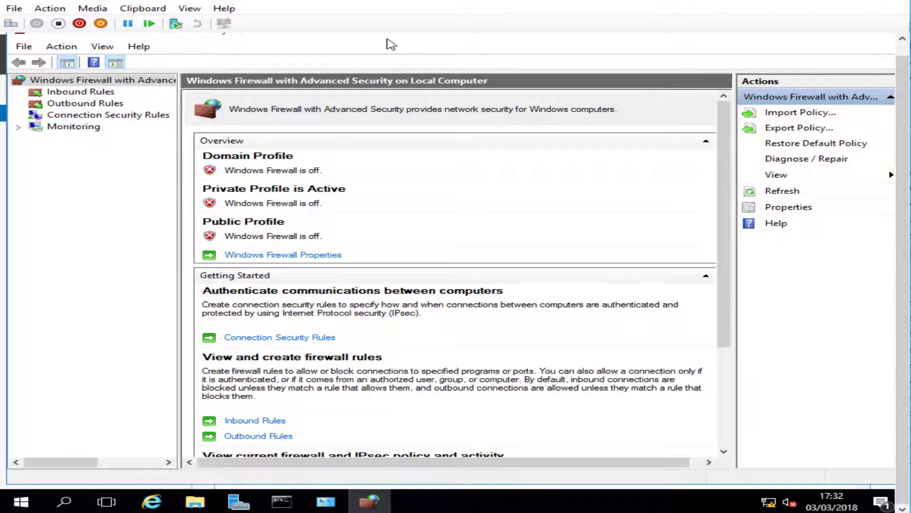
drag(901, 107, 901, 88)
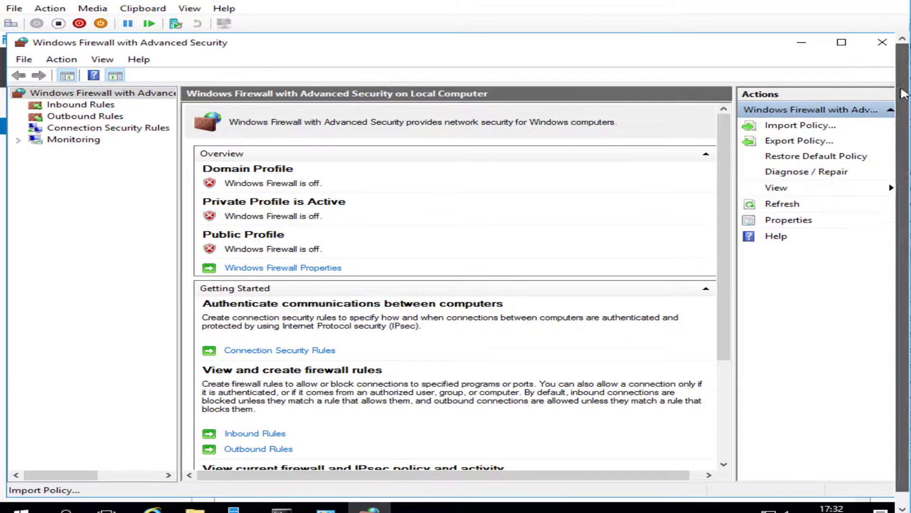
Close both firewall windows and minimize Server Manager
click(883, 41)
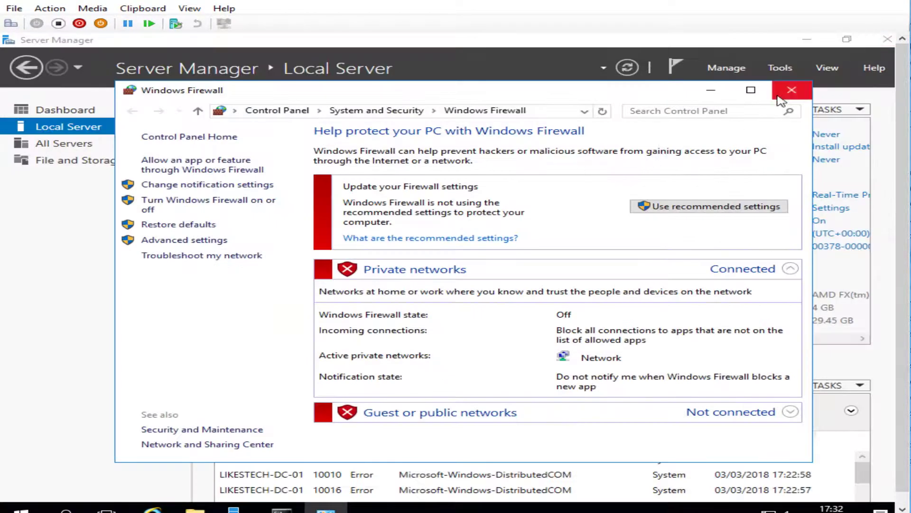
click(792, 89)
click(820, 38)
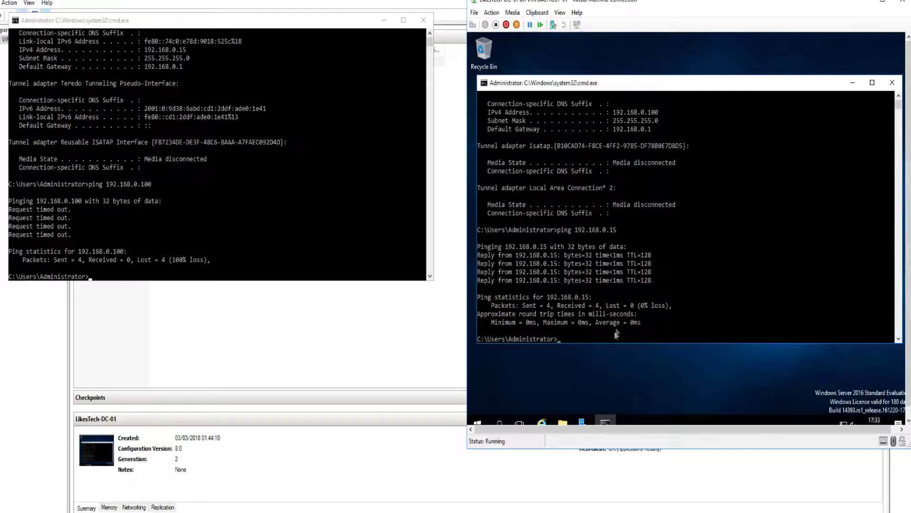
Rerun the pings to 192.168.0.15 and 192.168.0.100, which now both reply
key(Up)
key(Return)
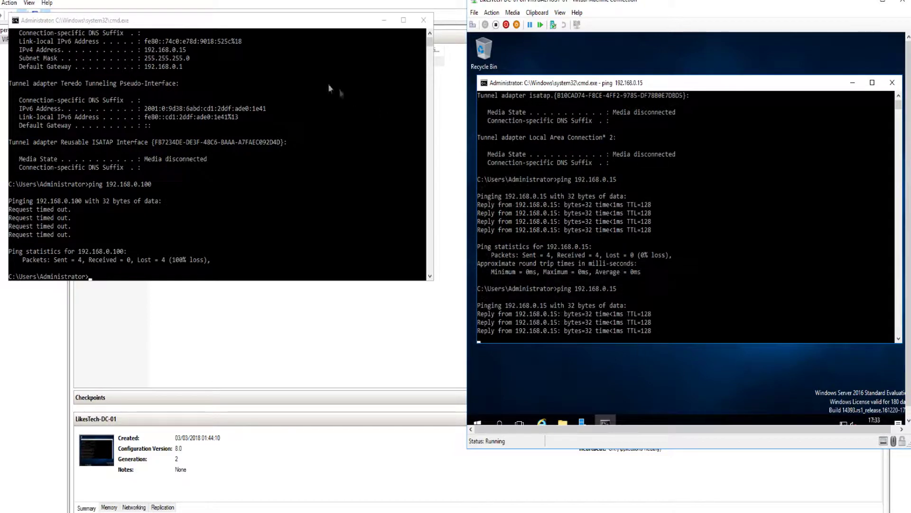
drag(264, 24, 280, 77)
key(Up)
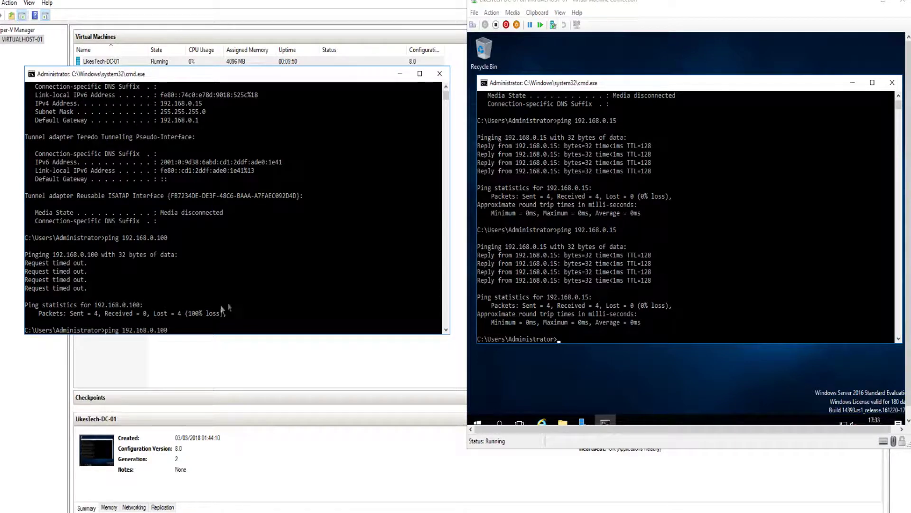
key(Return)
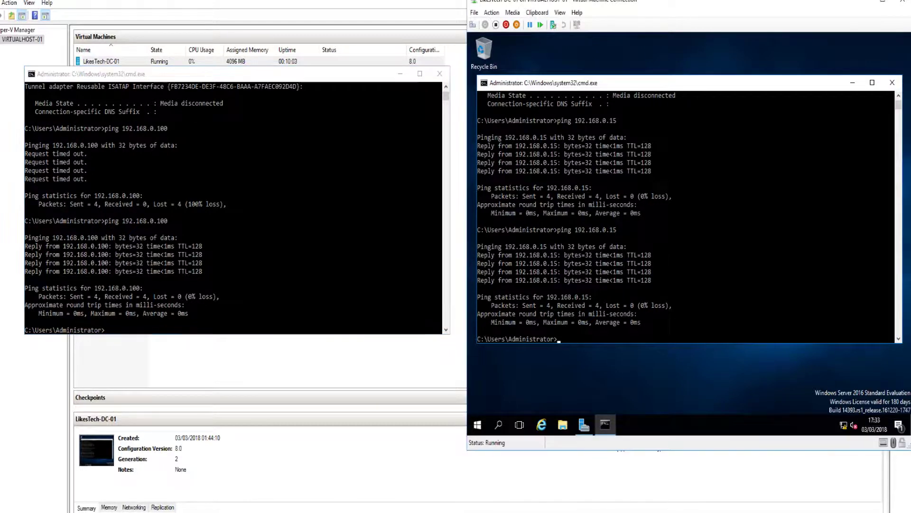
Close both command windows and bring Server Manager back up
click(894, 84)
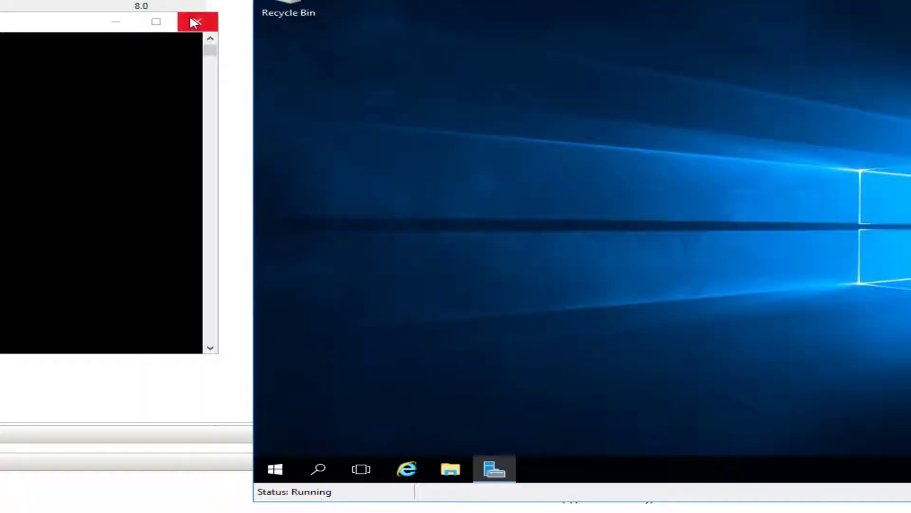
click(440, 74)
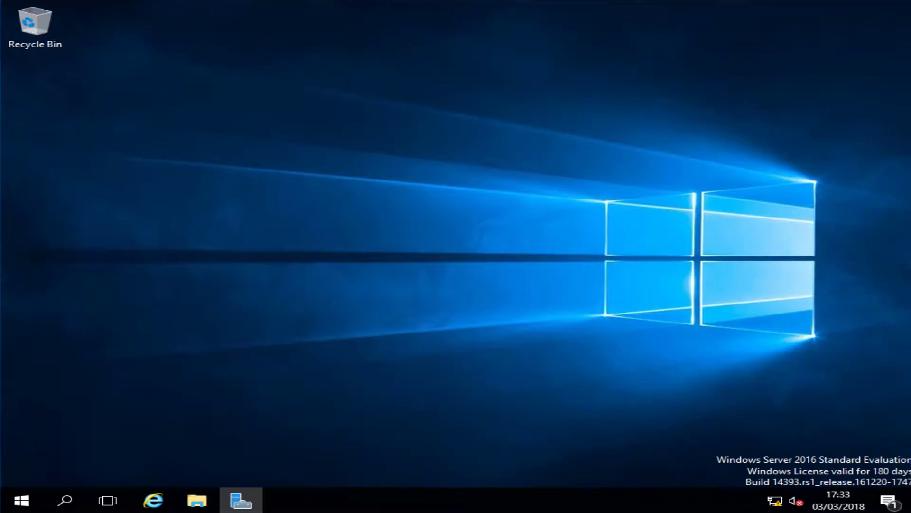
click(258, 497)
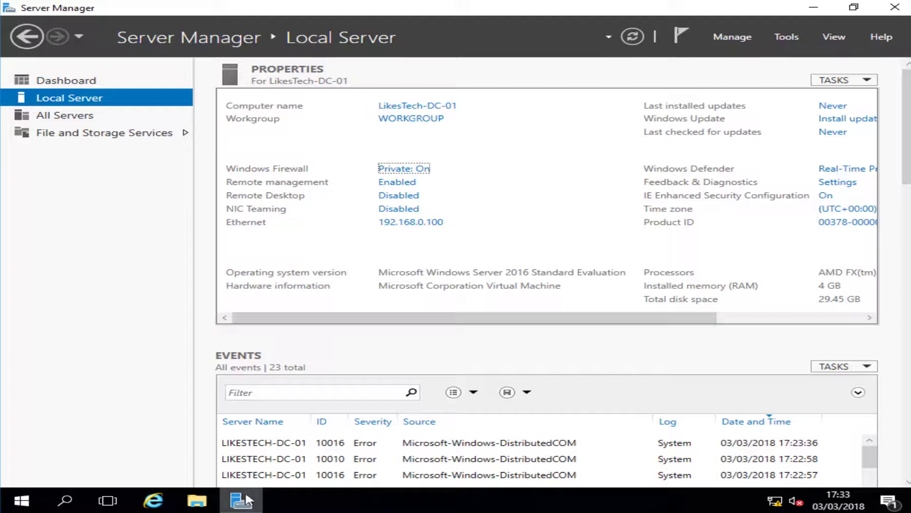
Launch Add Roles and Features from Manage and advance through role-based installation and server selection
click(733, 38)
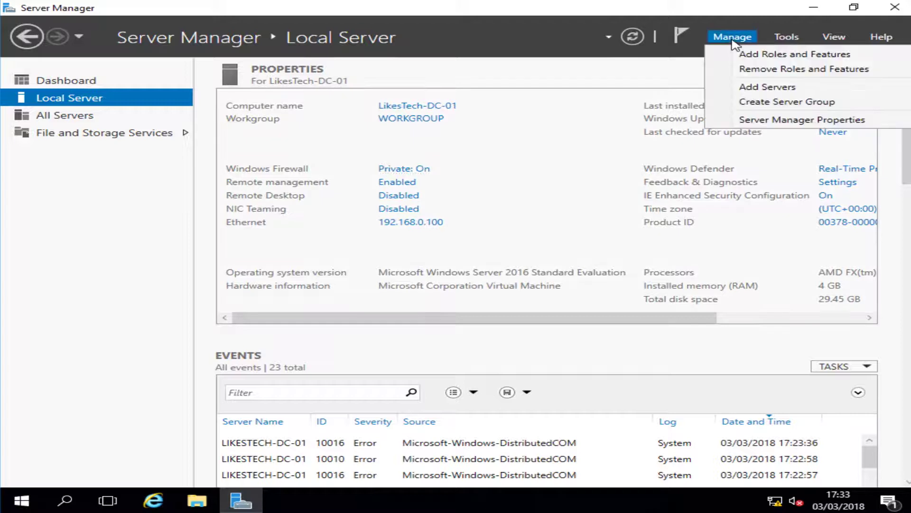
click(763, 56)
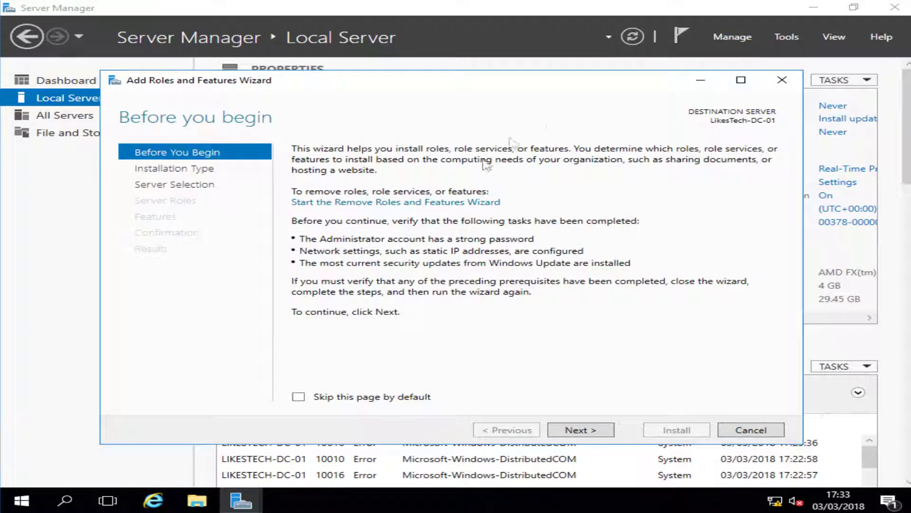
click(580, 430)
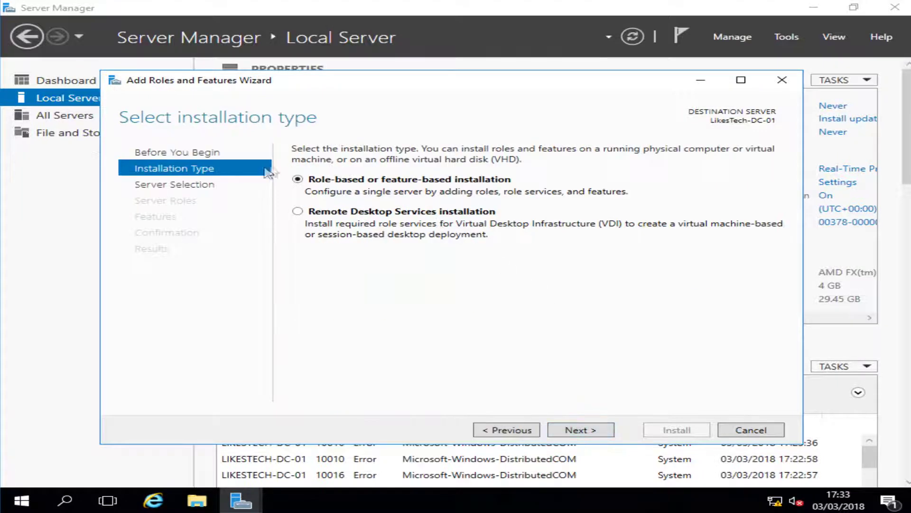
click(591, 430)
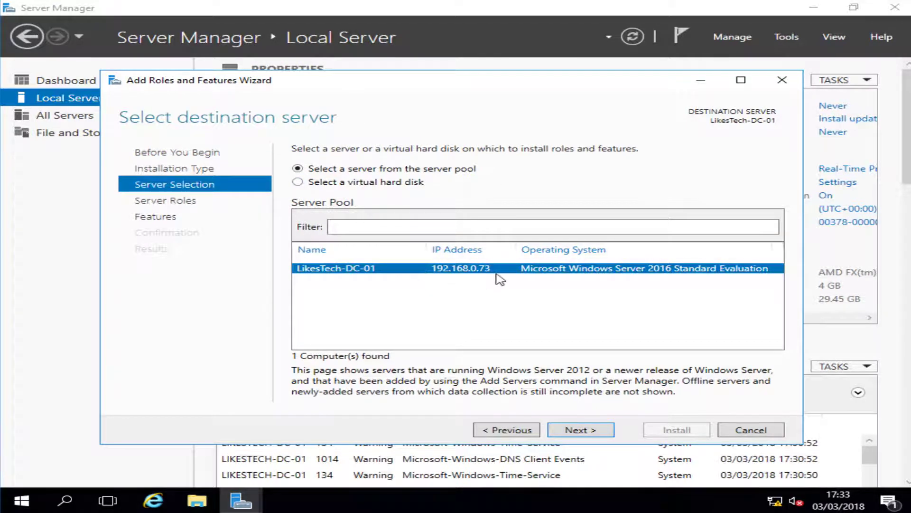
click(576, 433)
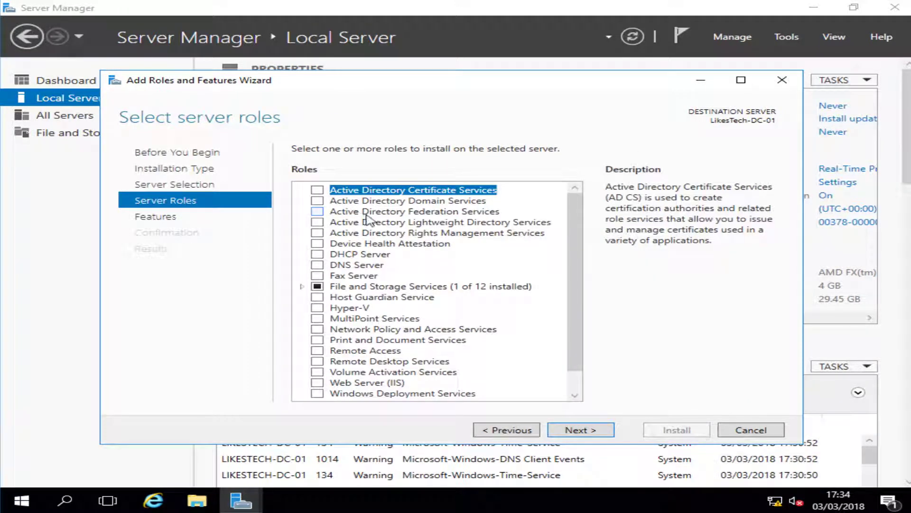
Tick Active Directory Domain Services, DHCP Server and DNS Server, accepting their required features, then continue
click(317, 200)
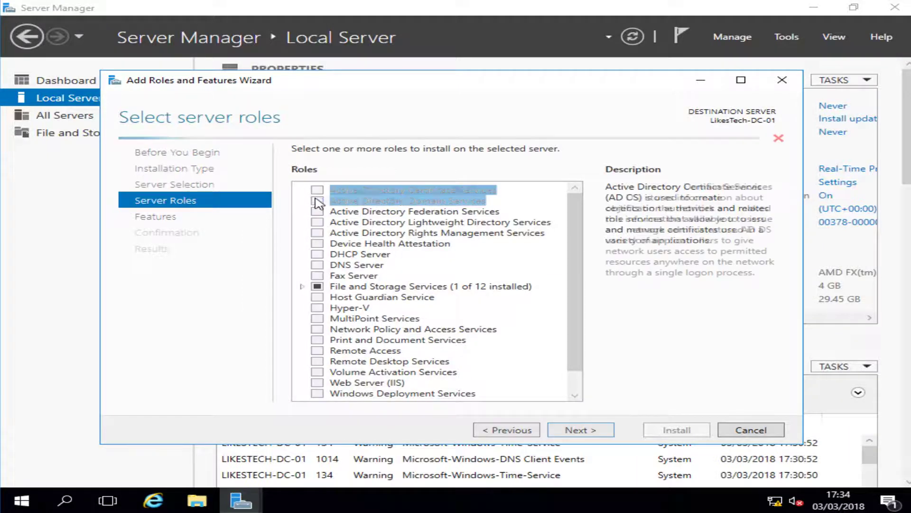
click(506, 379)
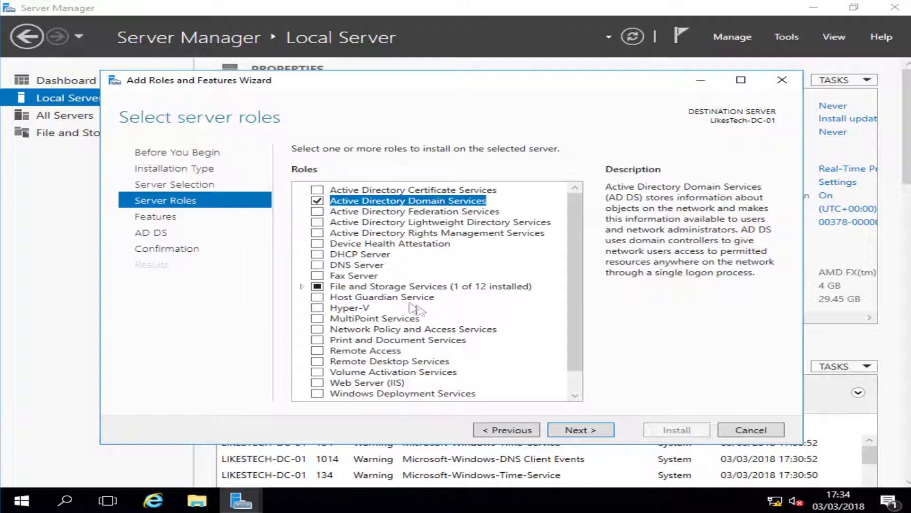
click(351, 255)
click(317, 254)
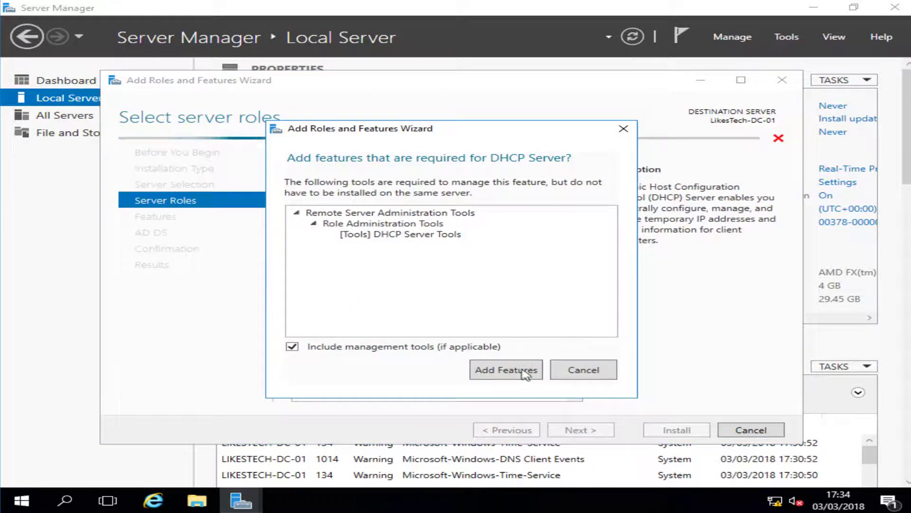
click(522, 378)
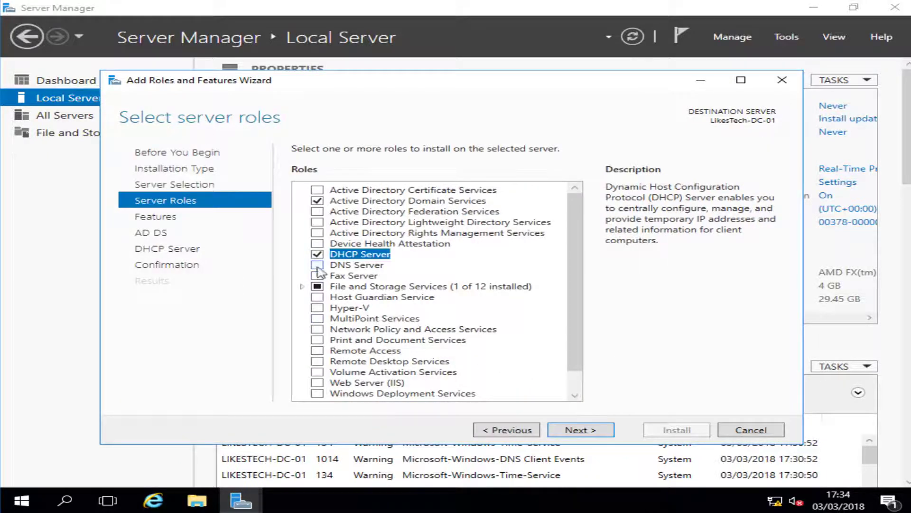
click(317, 265)
click(523, 371)
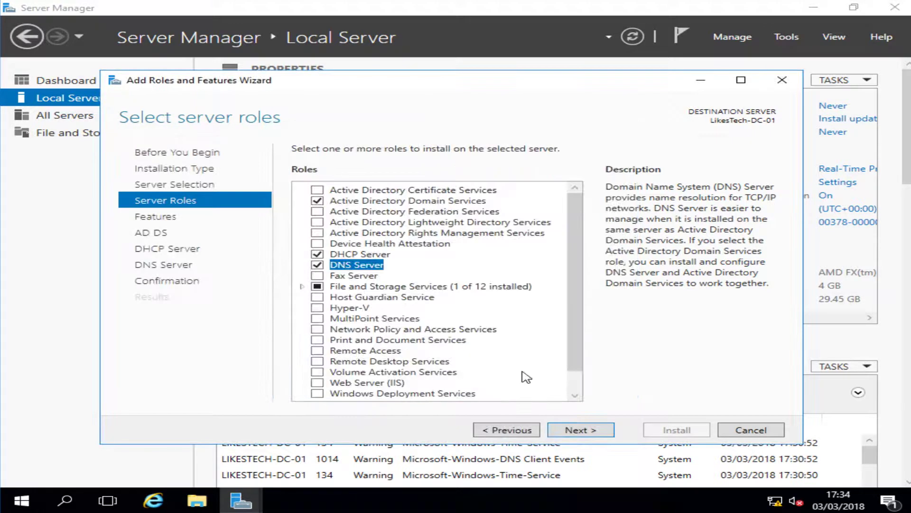
click(604, 434)
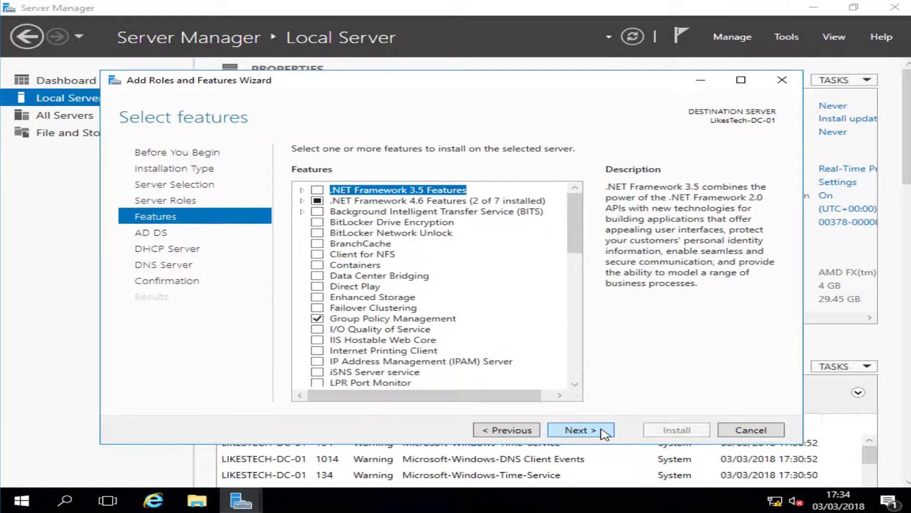
Page past the Features, AD DS, DHCP Server and DNS Server pages to Confirm installation selections
click(604, 433)
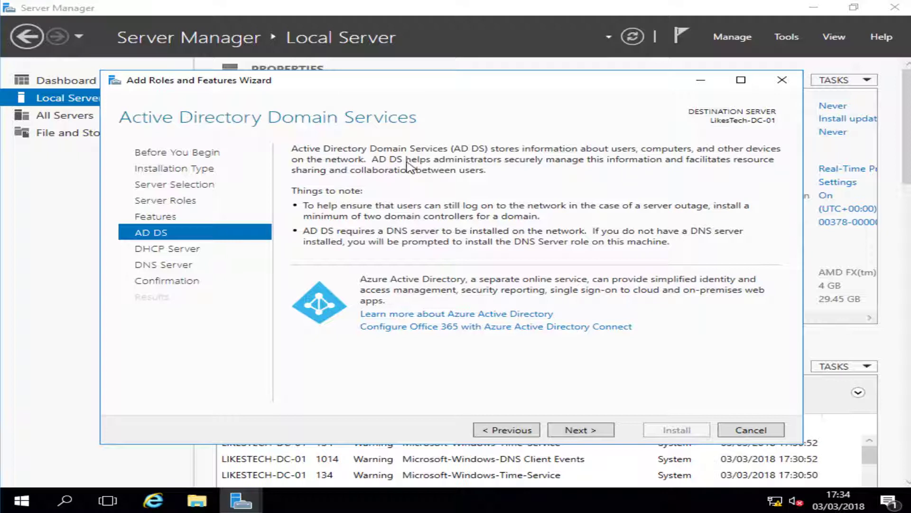
click(585, 433)
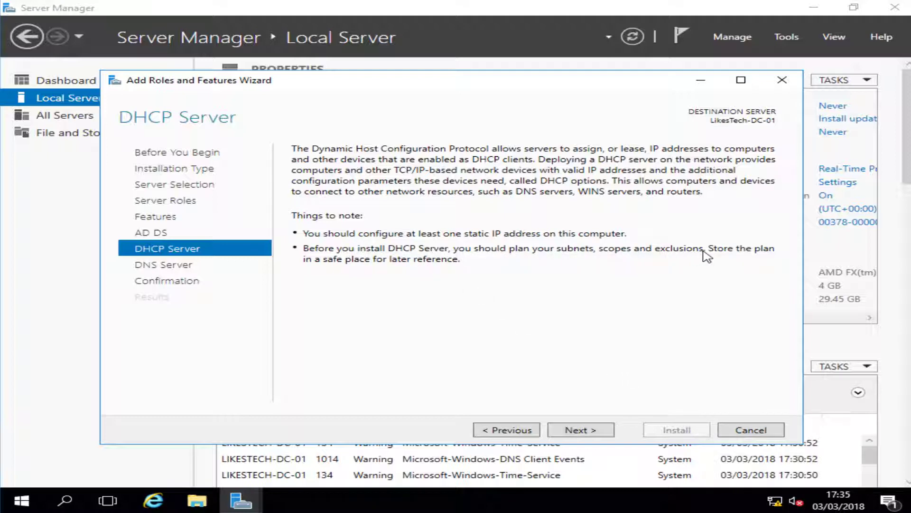
click(568, 432)
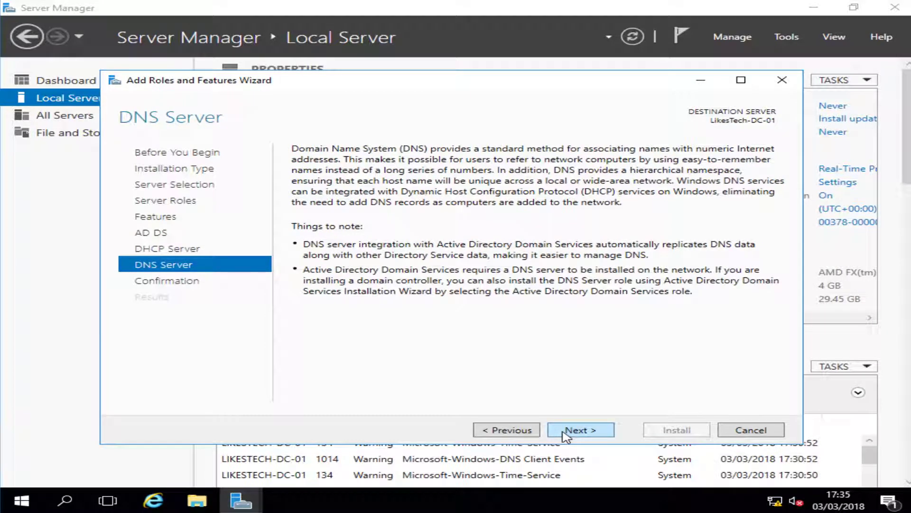
click(567, 432)
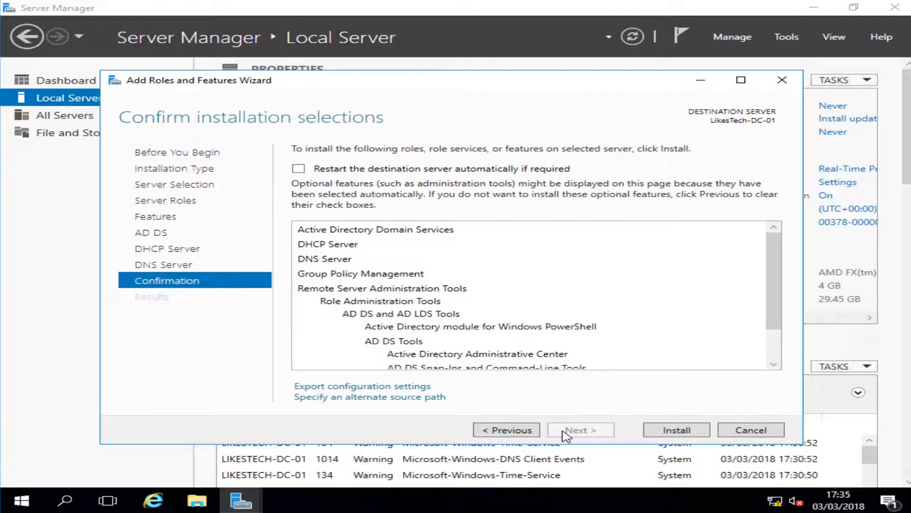
Install AD DS, DHCP Server and DNS Server on LikesTech-DC-01
click(664, 432)
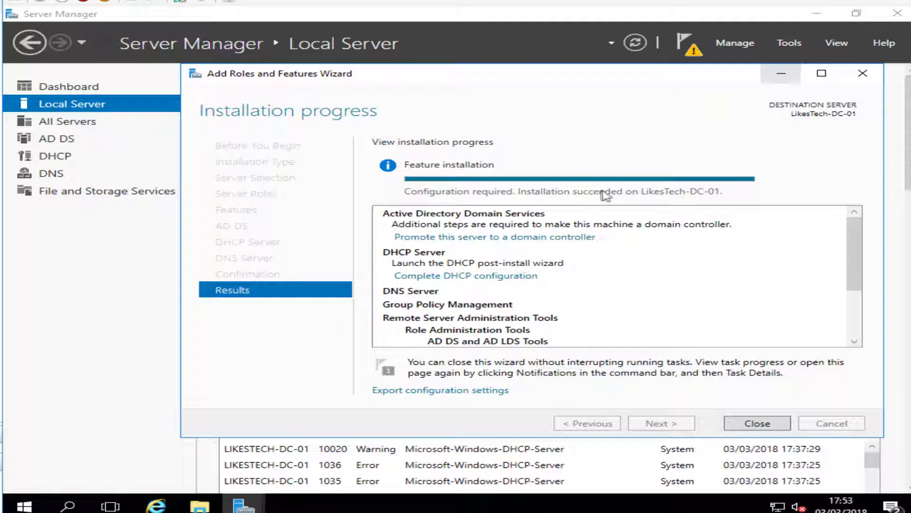
From the notifications flag, choose 'Promote this server to a domain controller'
click(782, 74)
click(688, 49)
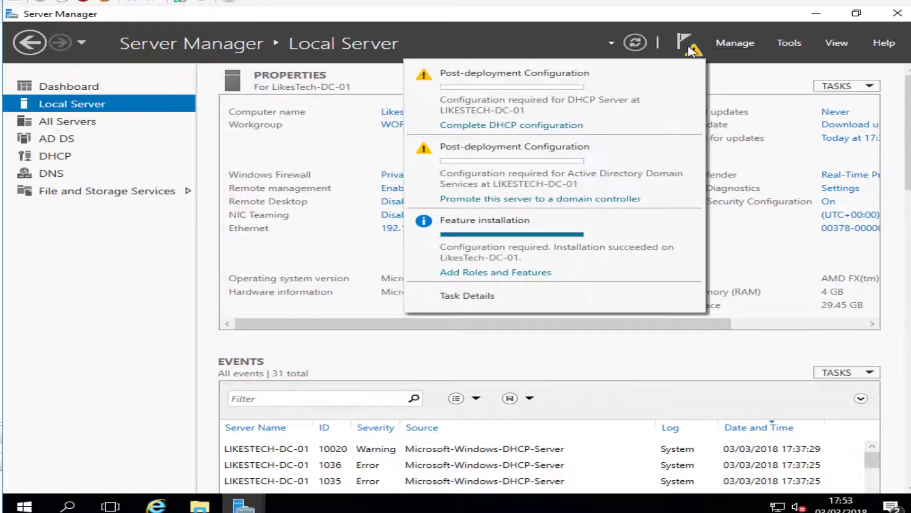
click(482, 199)
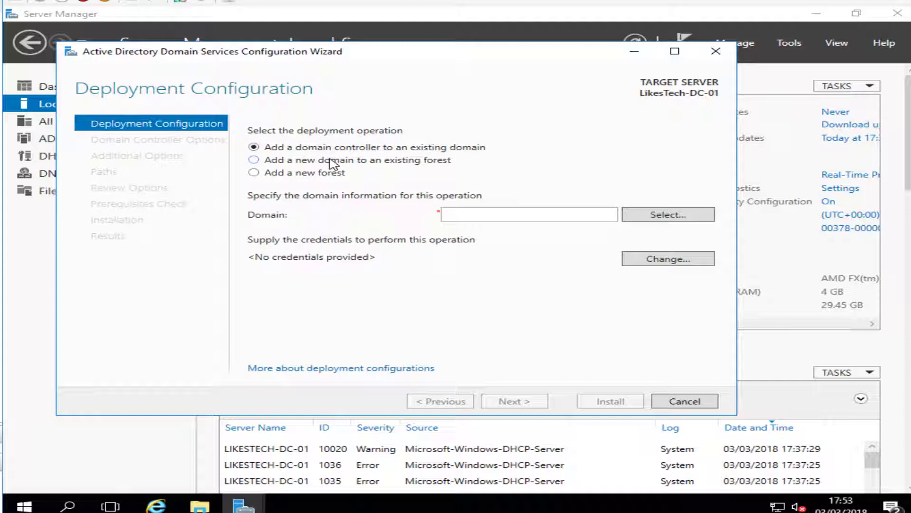
Choose 'Add a new forest' with root domain name LikesTech.co.uk and proceed
click(325, 175)
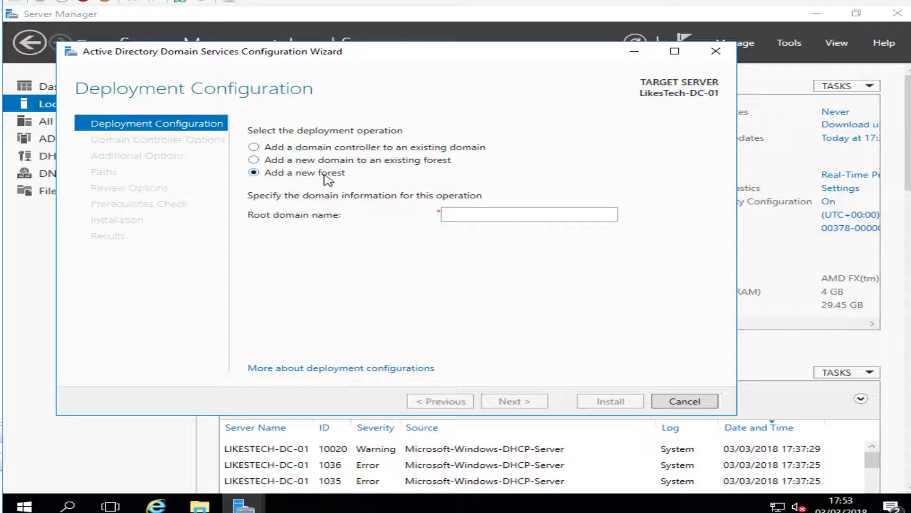
click(484, 218)
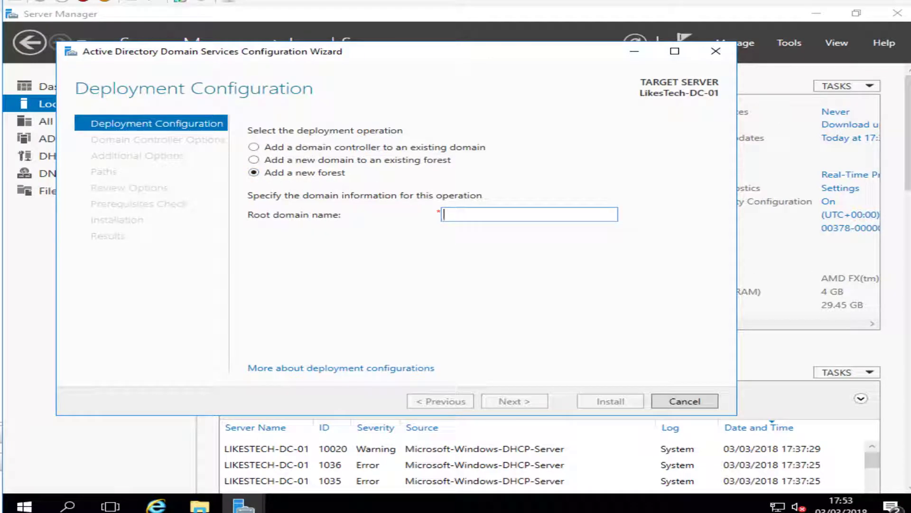
text(L)
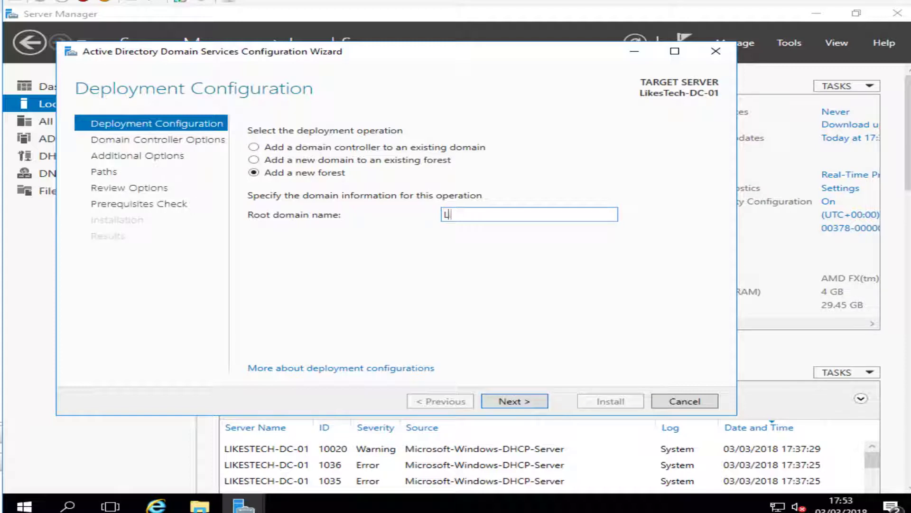
text(ikesTech.)
text(co.uk)
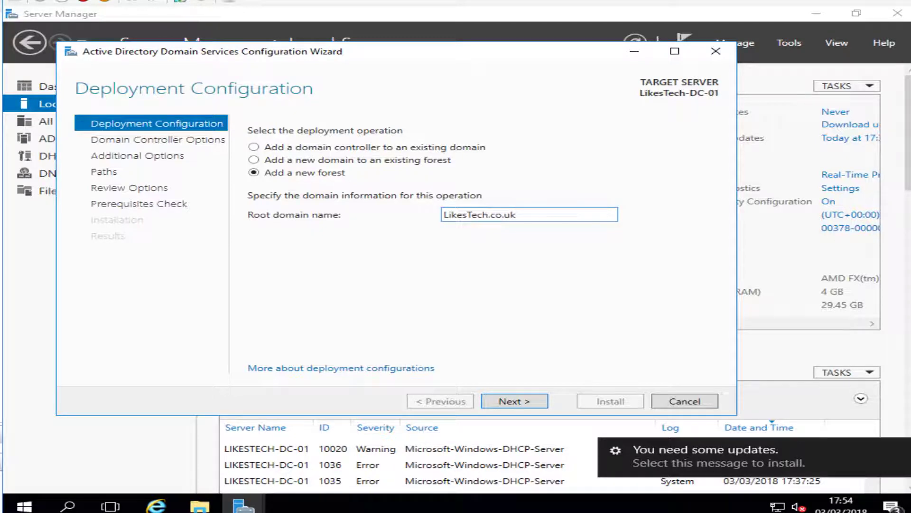
click(514, 401)
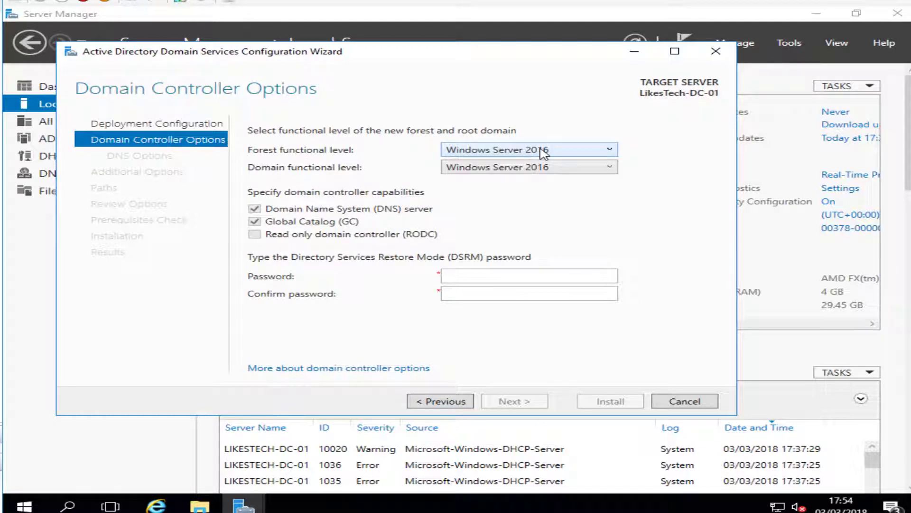
Keep both the forest and domain functional levels at Windows Server 2016
click(543, 152)
click(562, 119)
click(553, 171)
click(549, 180)
click(530, 153)
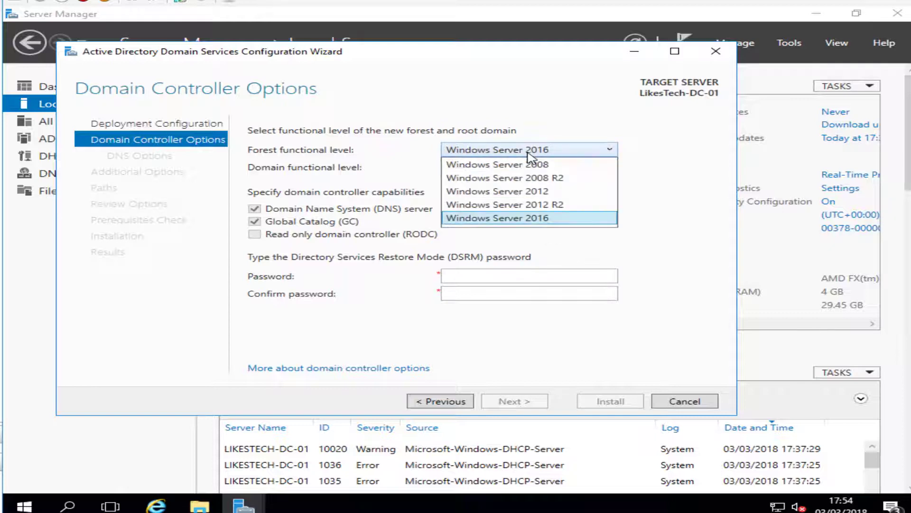
click(531, 217)
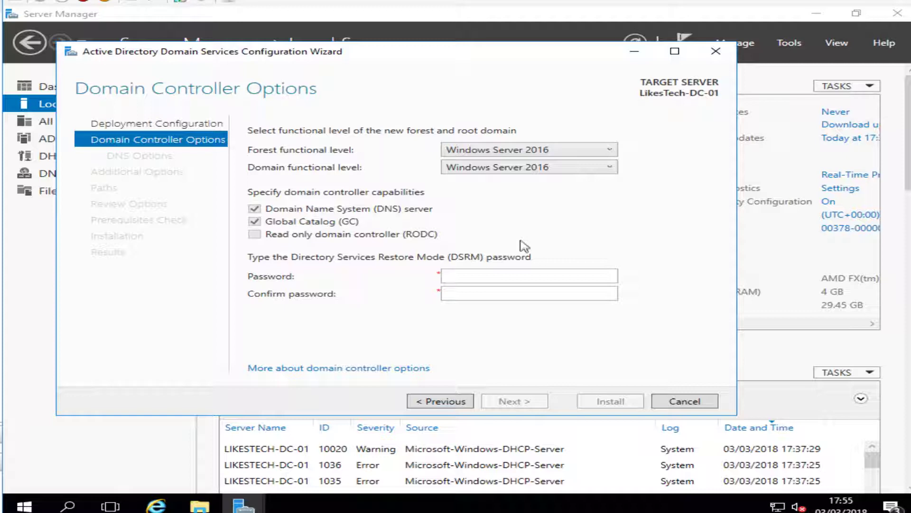
Enter and confirm the DSRM password, then continue to DNS Options
click(500, 273)
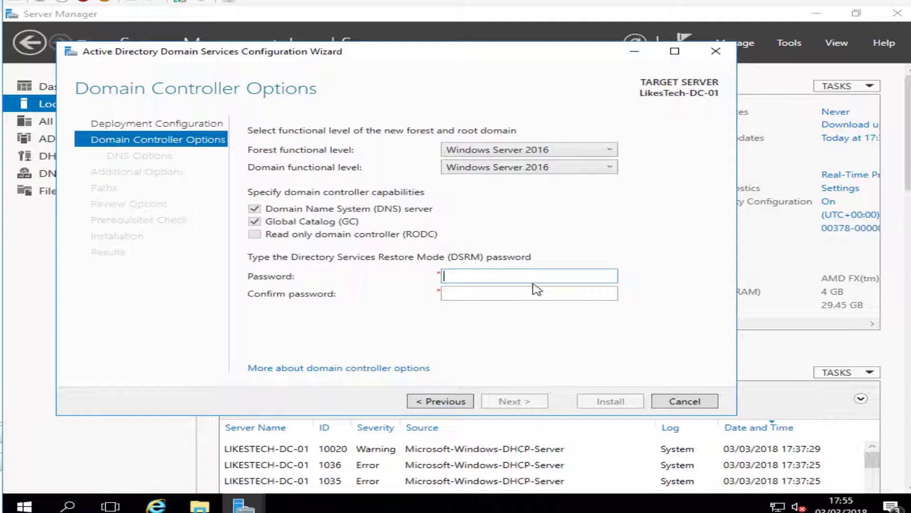
text(*******)
key(Tab)
text(*******)
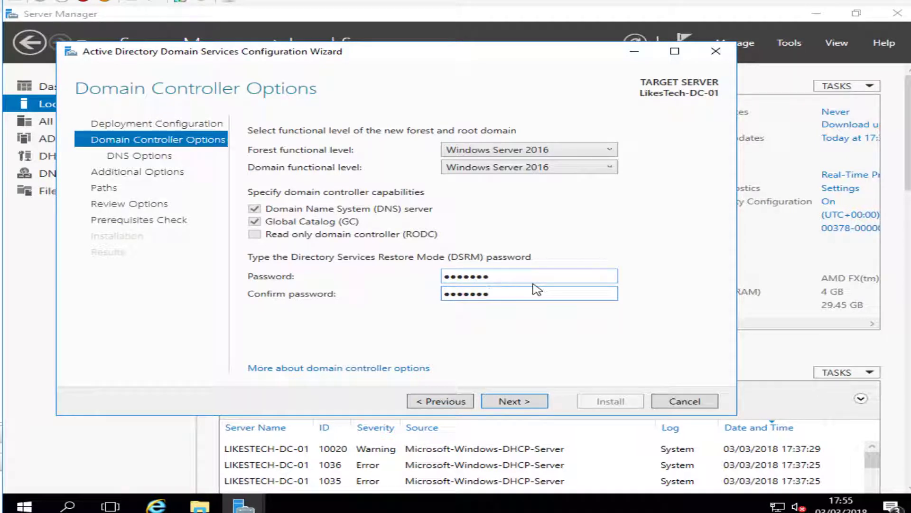
click(526, 401)
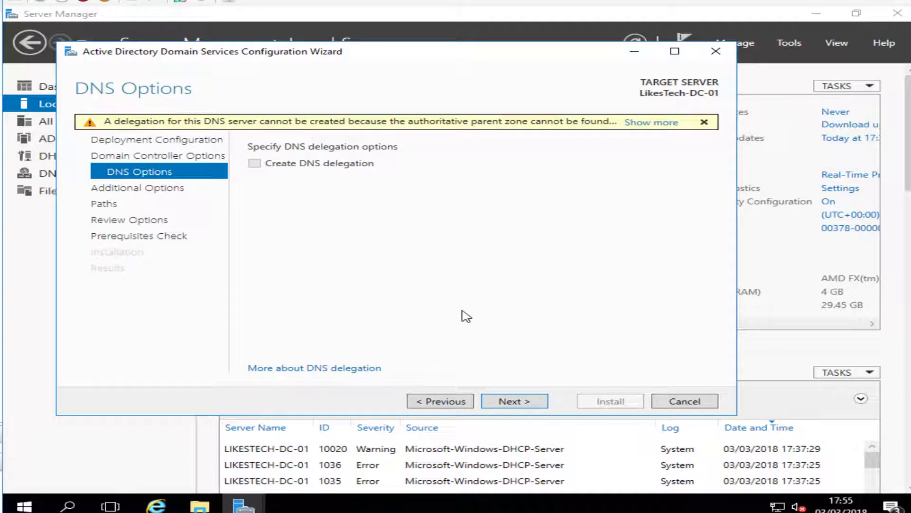
Continue past DNS Options with Create DNS delegation left unticked
click(504, 402)
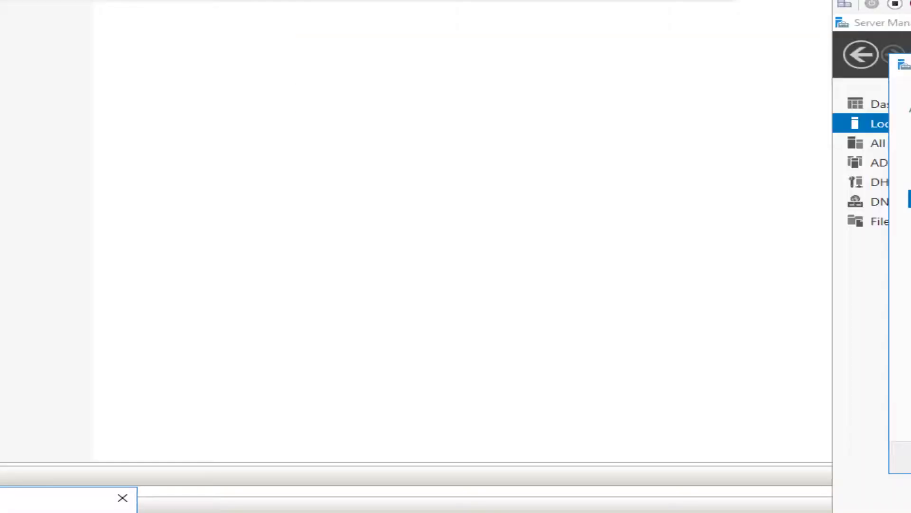
In a blank Notepad, note 'LikesTech.co.uk - FQDN ( Fully Qualified Domain Name )' and 'LikesTech'
key(Return)
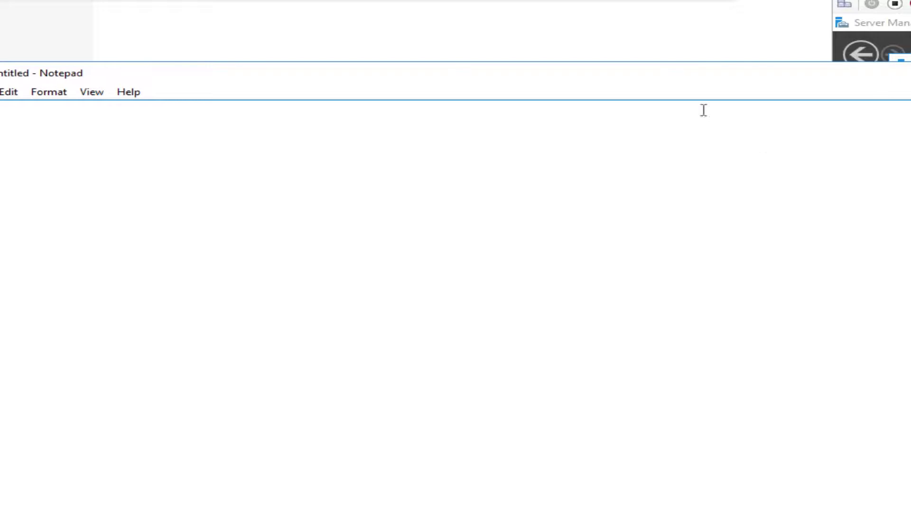
text(LikesTech.)
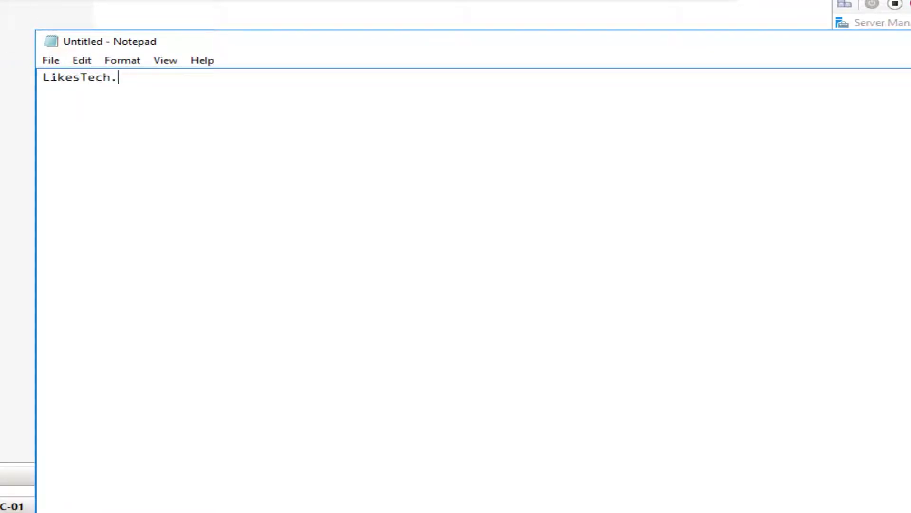
text(Co.Uk)
key(BackSpace)
key(BackSpace)
key(BackSpace)
key(BackSpace)
key(BackSpace)
text(co.uk - FQDN ( Fully Qualified)
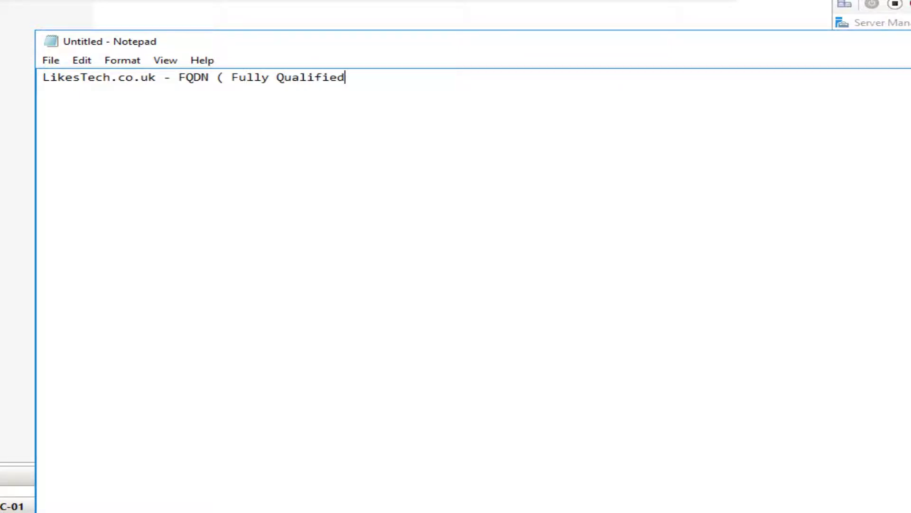
text( Domain Name ))
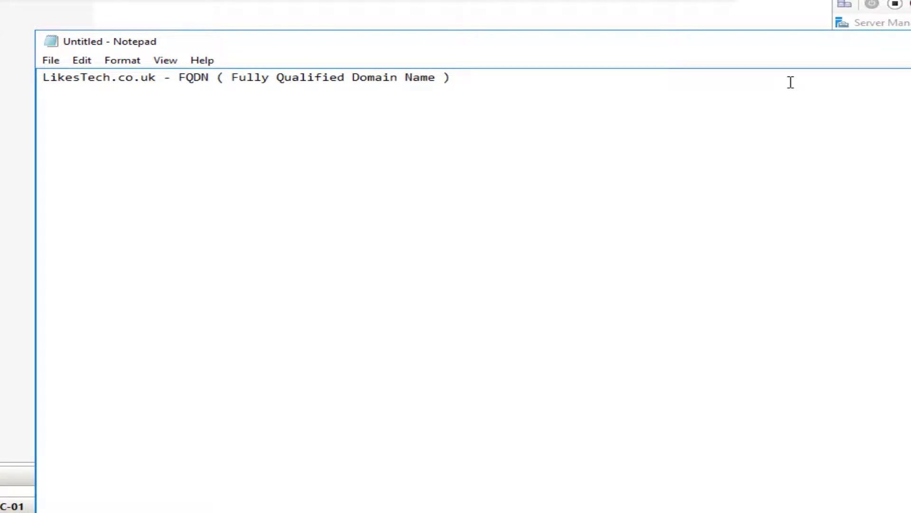
key(Return)
text(LikesTech)
key(Return)
key(Return)
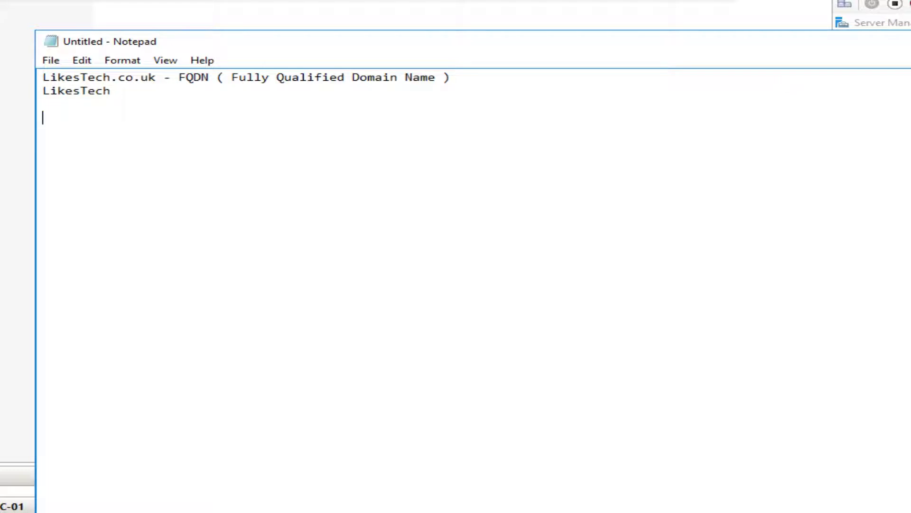
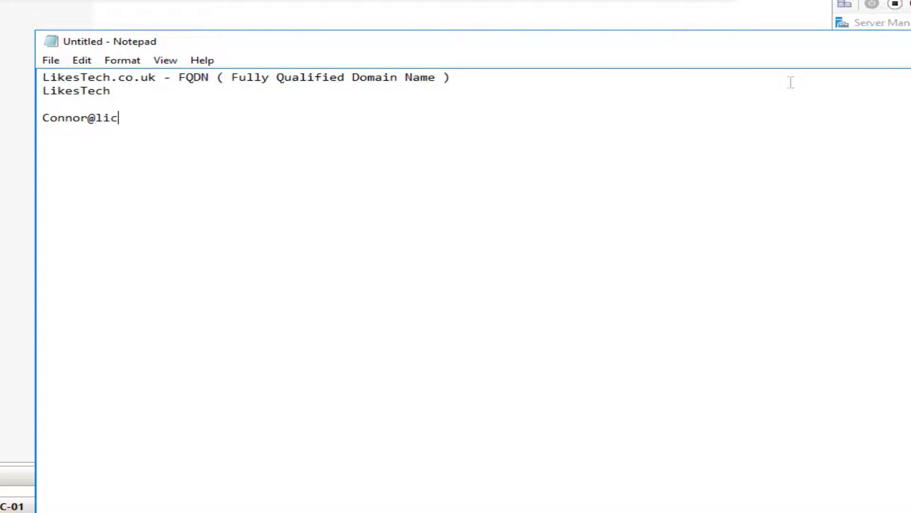
Jot example user sign-in formats in UPN and DOMAIN\username styles, plus two '123' variants
key(Return)
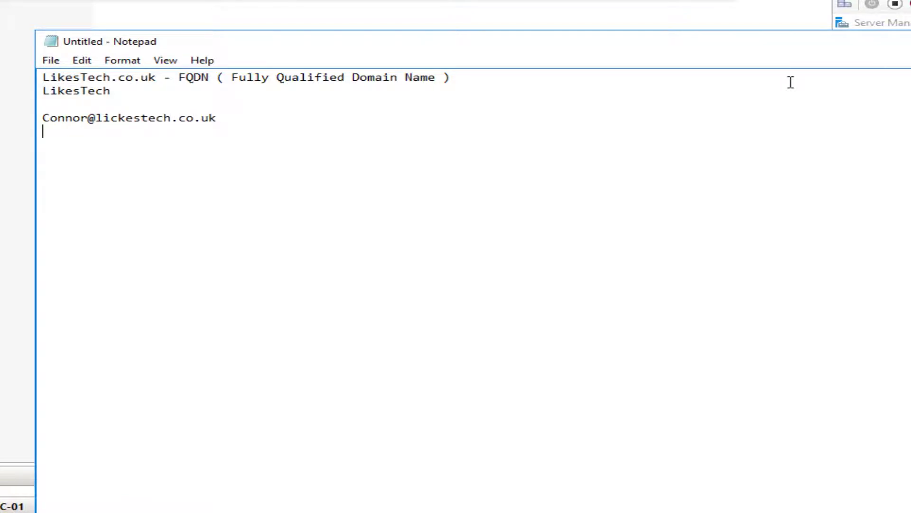
text(LikesTech\Connor)
key(Return)
key(Return)
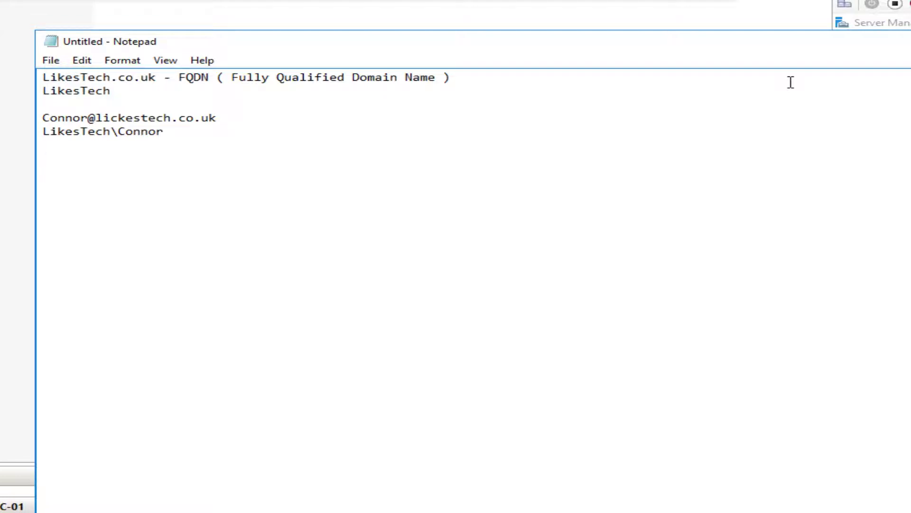
text(ConnorLikesTech12)
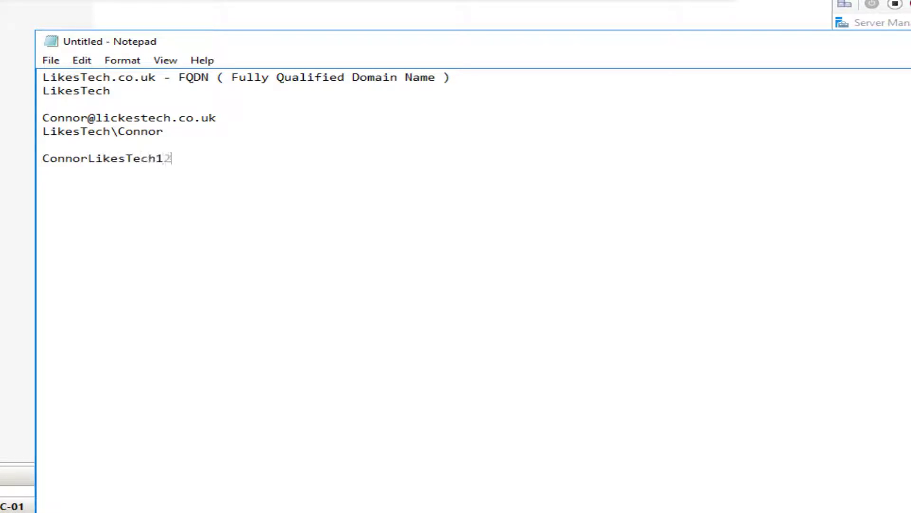
text(3.Co.uk)
key(Return)
text(ConnorLikesTech)
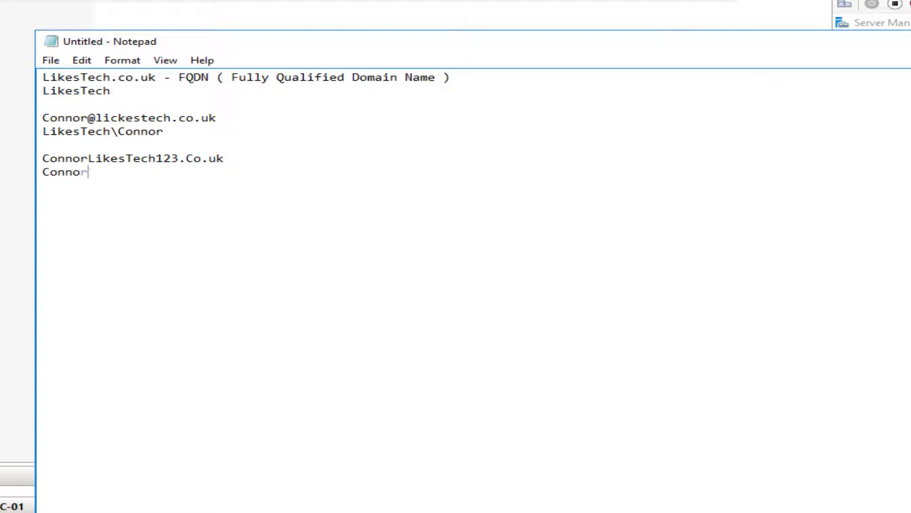
text(123\Connor)
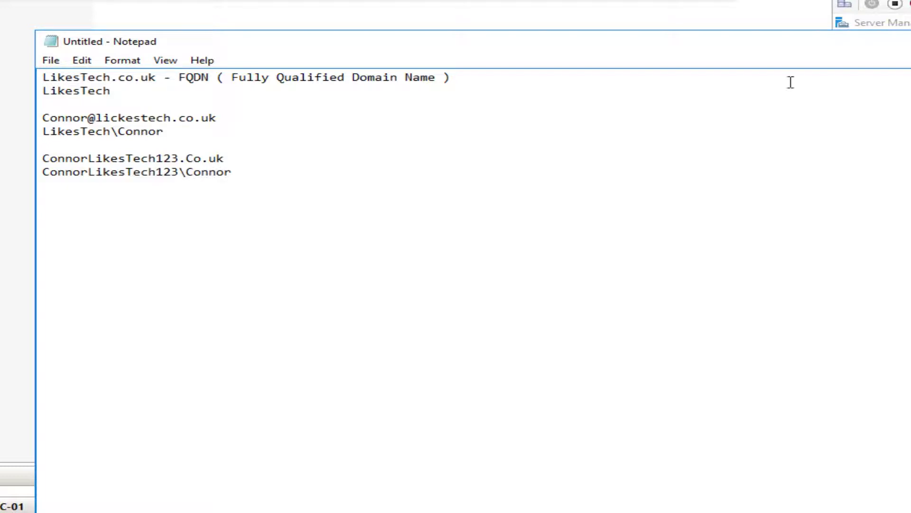
Delete the stray '123' digits from the example logon and domain lines
key(Left)
key(Left)
key(Left)
key(Left)
key(Left)
key(Left)
key(Left)
key(Left)
key(Left)
key(Left)
key(Left)
key(Left)
key(Left)
key(Left)
key(Left)
key(Left)
key(Left)
key(Left)
key(Left)
key(Left)
key(Left)
key(Left)
key(Left)
key(Left)
key(Left)
key(Right)
key(Right)
key(Right)
key(Right)
key(Right)
key(Right)
key(Right)
key(Right)
key(Right)
key(Right)
key(Right)
key(BackSpace)
key(Right)
key(BackSpace)
key(Right)
key(Left)
key(BackSpace)
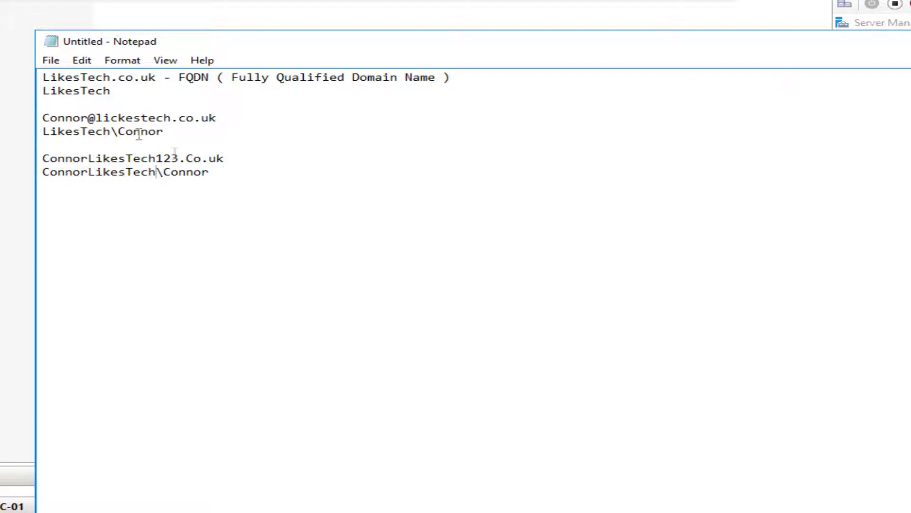
drag(242, 164, 39, 164)
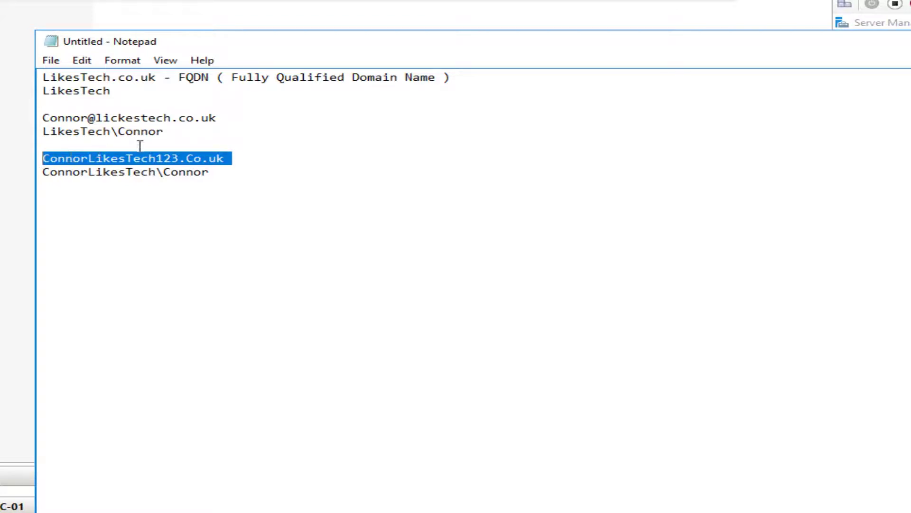
drag(231, 78, 505, 76)
click(267, 196)
click(180, 159)
key(BackSpace)
key(BackSpace)
key(BackSpace)
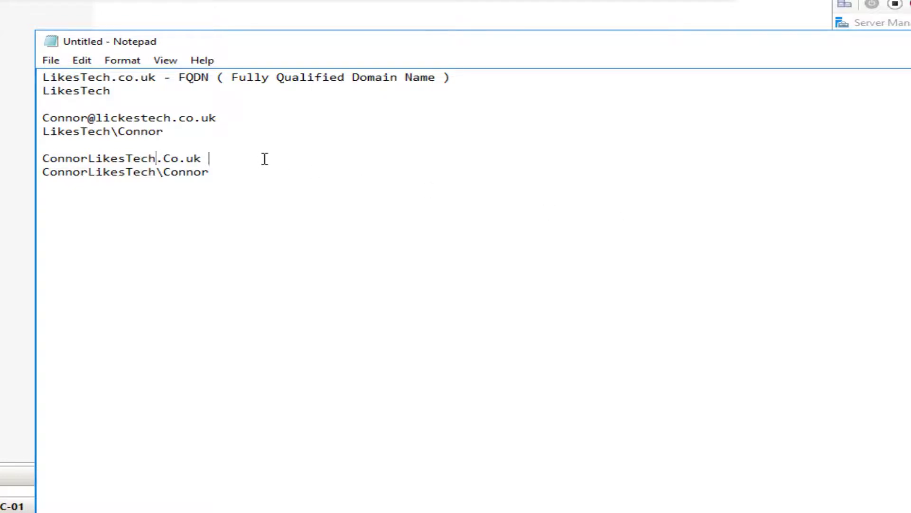
Review the corrected lines, then close Notepad without saving
drag(264, 159, 43, 141)
click(140, 182)
drag(166, 135, 50, 135)
click(241, 213)
key(alt+F4)
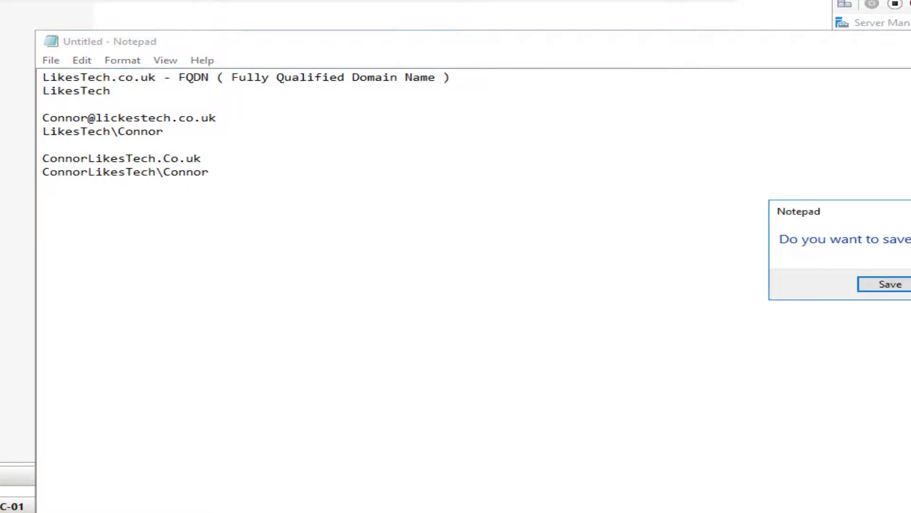
key(alt+n)
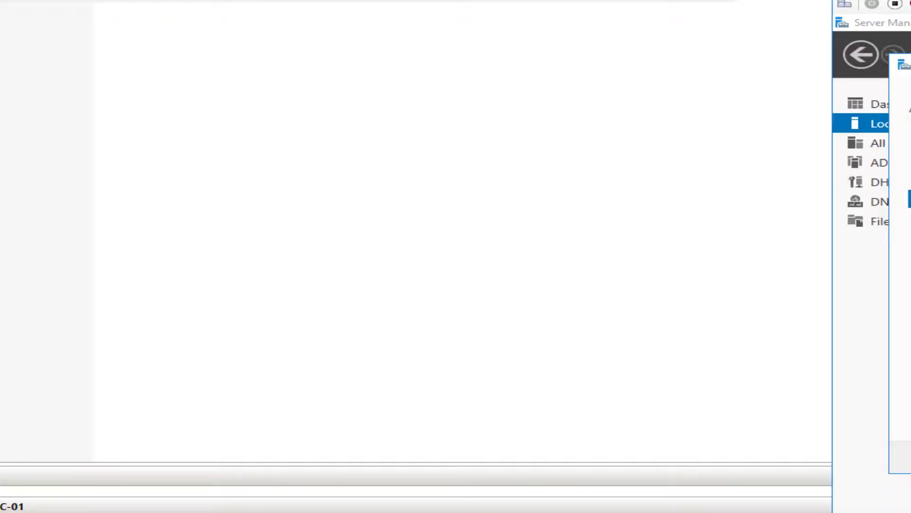
Keep NetBIOS name LIKESTECH and the default NTDS and SYSVOL folder paths
double_click(367, 151)
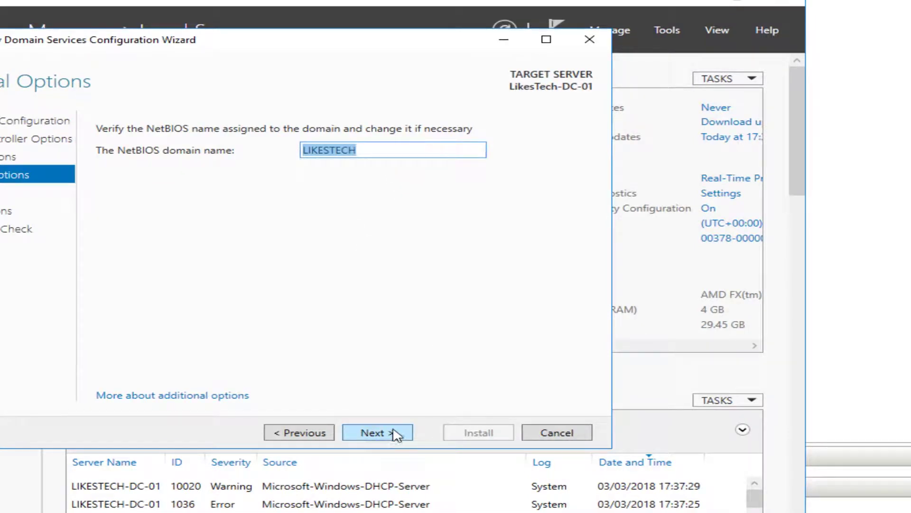
click(385, 158)
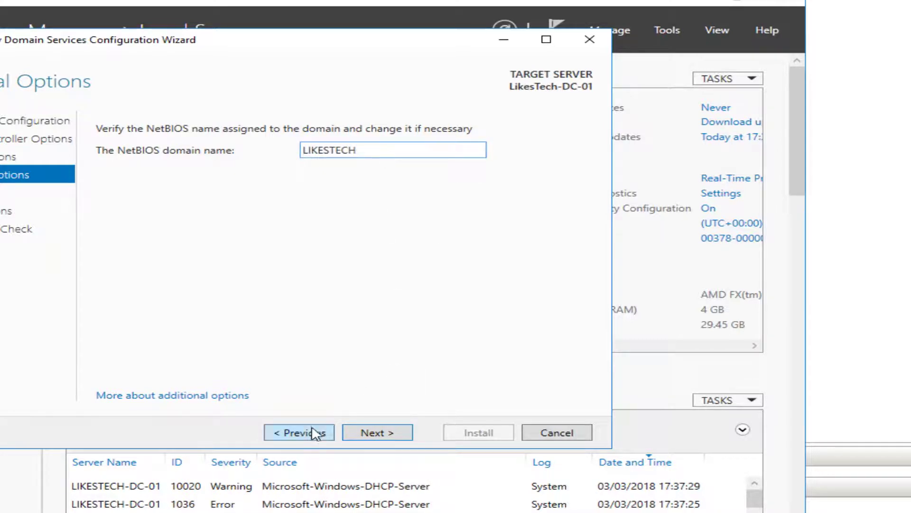
click(375, 435)
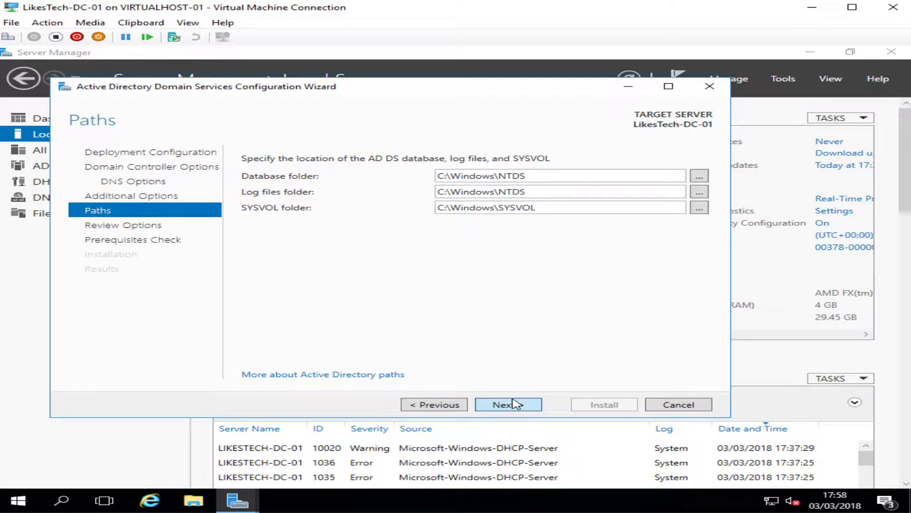
click(515, 404)
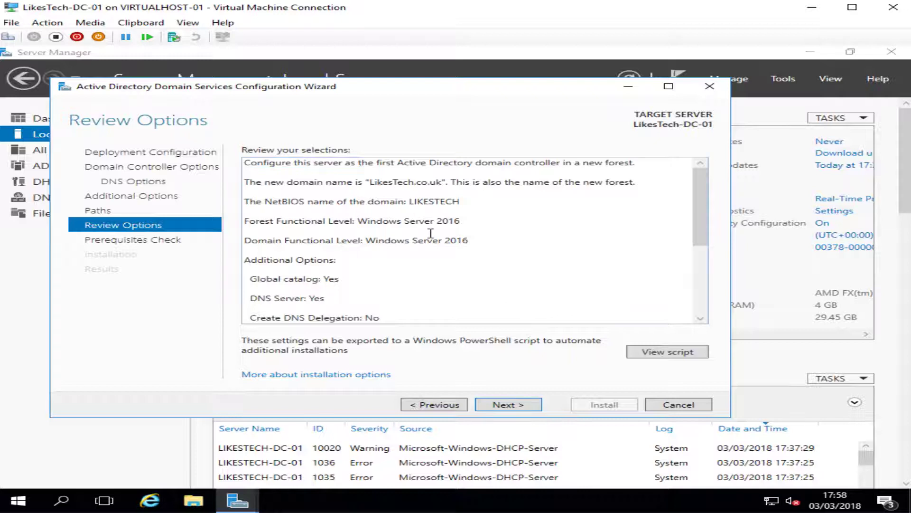
Read through the Review Options summary, then run the prerequisites check
click(375, 184)
key(ctrl+a)
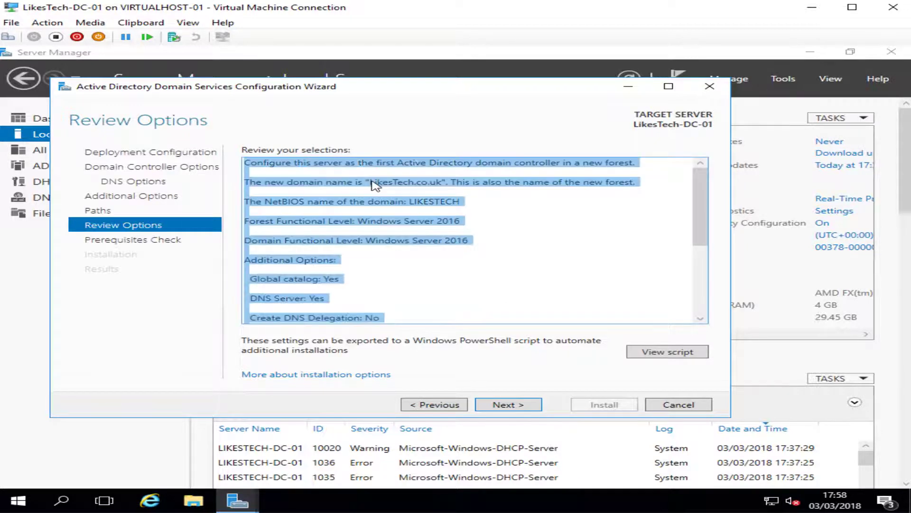
click(430, 181)
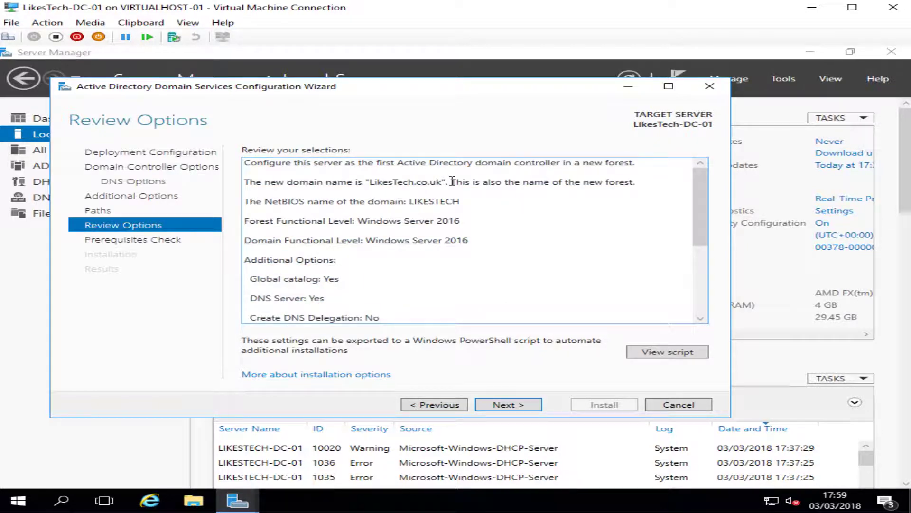
scroll(553, 211, down, 1)
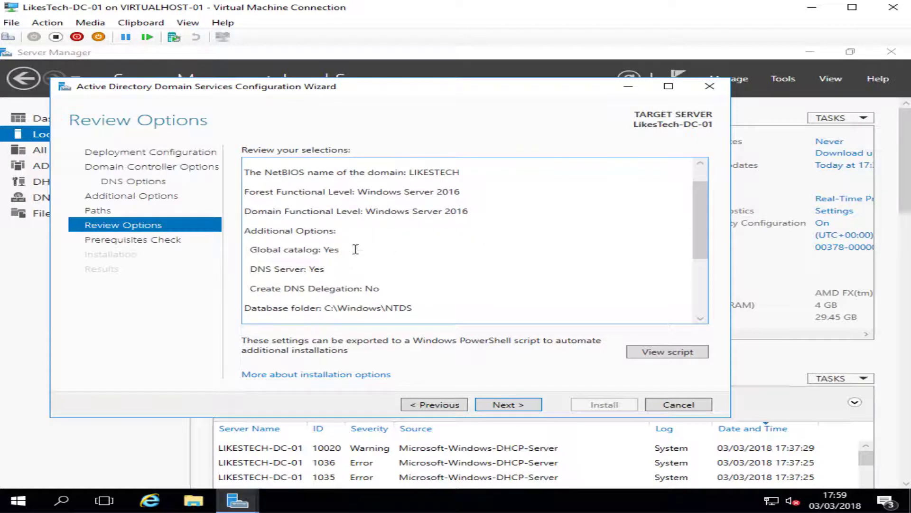
scroll(355, 249, down, 1)
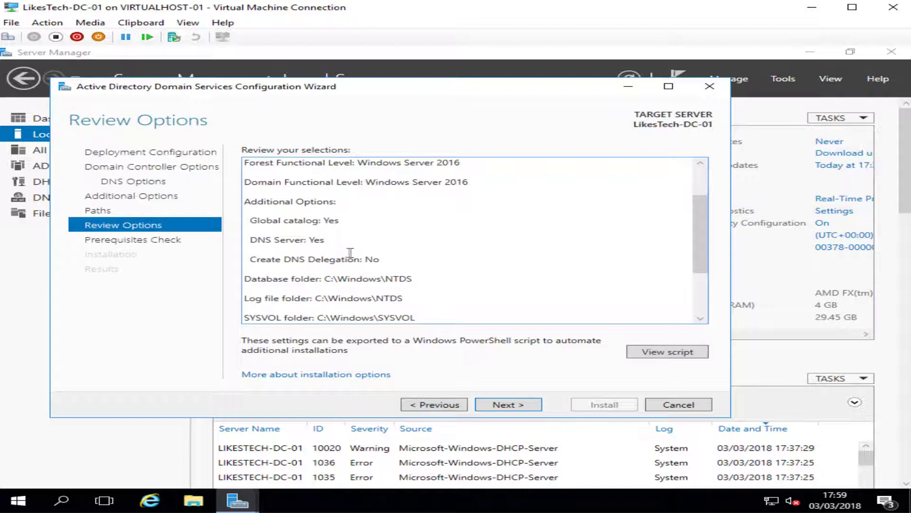
scroll(405, 237, down, 1)
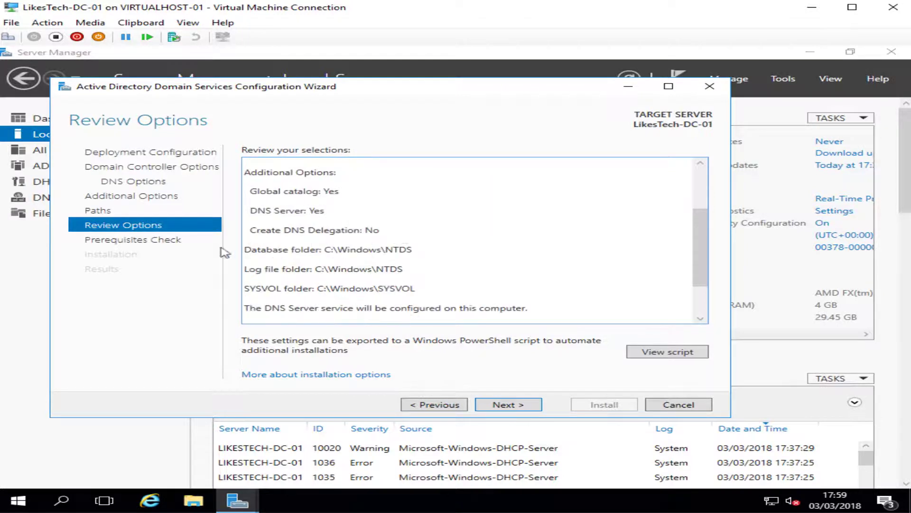
scroll(341, 249, down, 2)
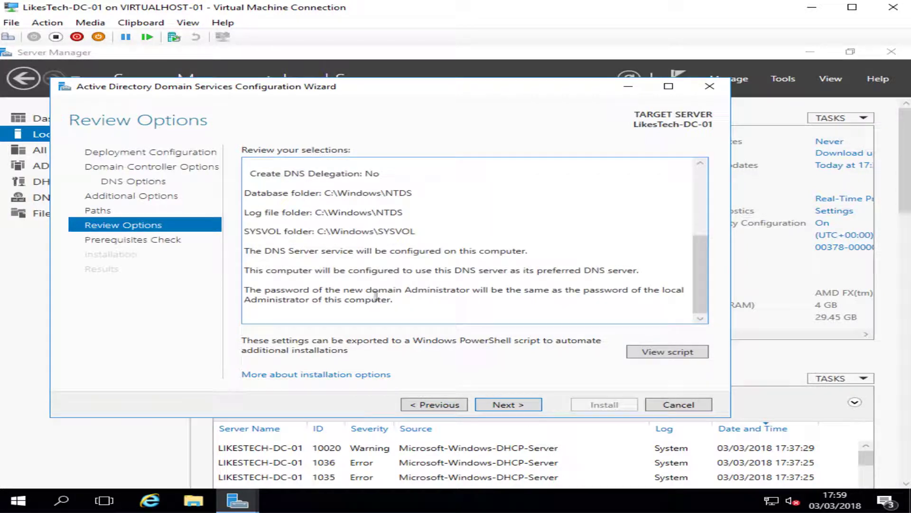
drag(393, 300, 243, 284)
click(429, 309)
scroll(430, 309, up, 3)
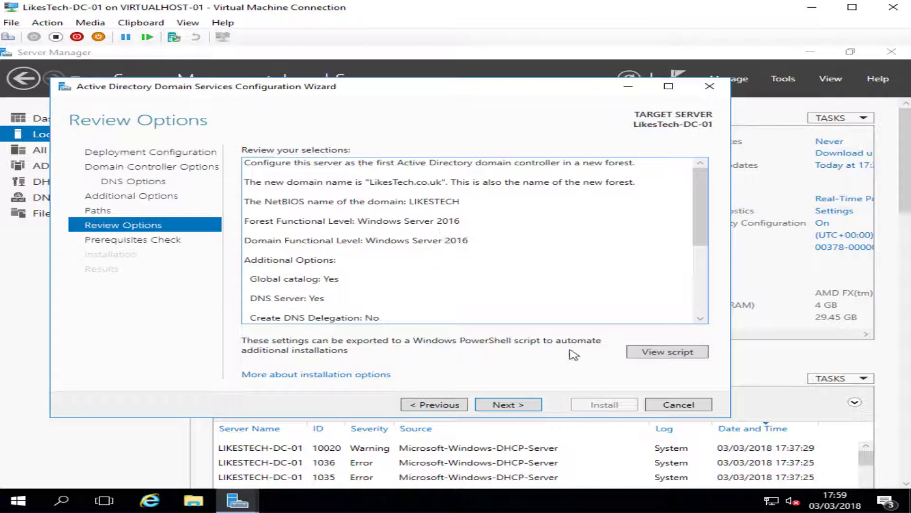
click(525, 405)
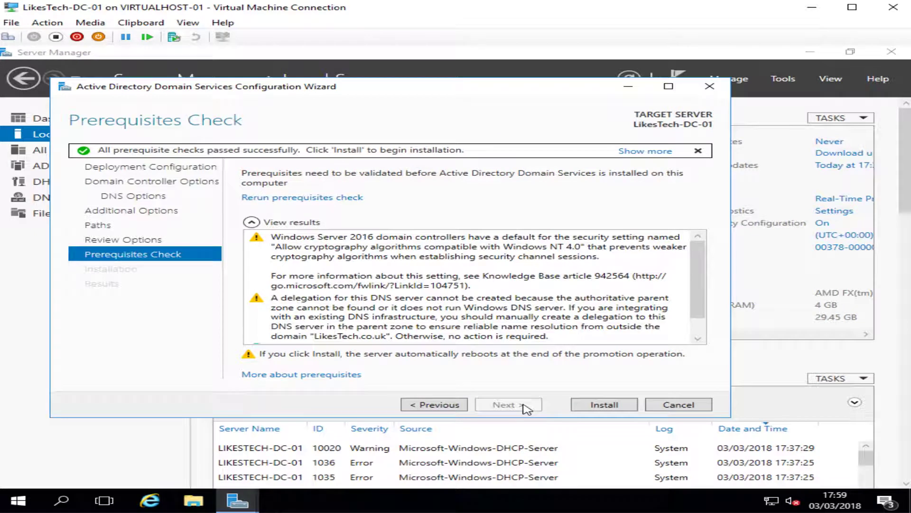
Review the DNS delegation and cryptography warnings, then install the domain controller
click(448, 332)
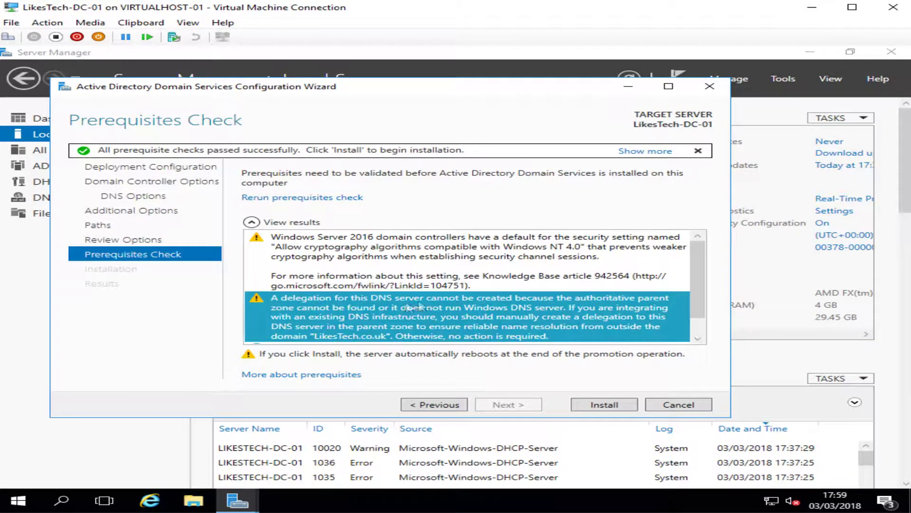
click(396, 284)
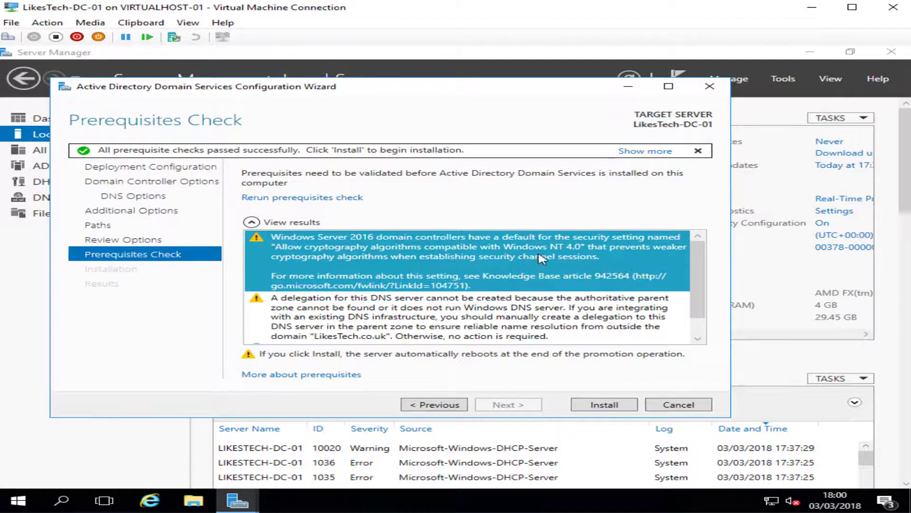
scroll(536, 261, down, 2)
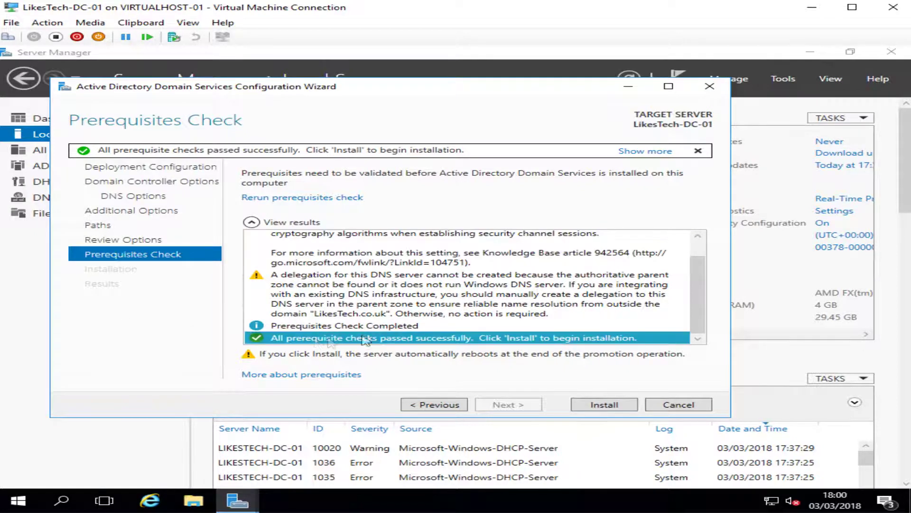
scroll(541, 347, up, 1)
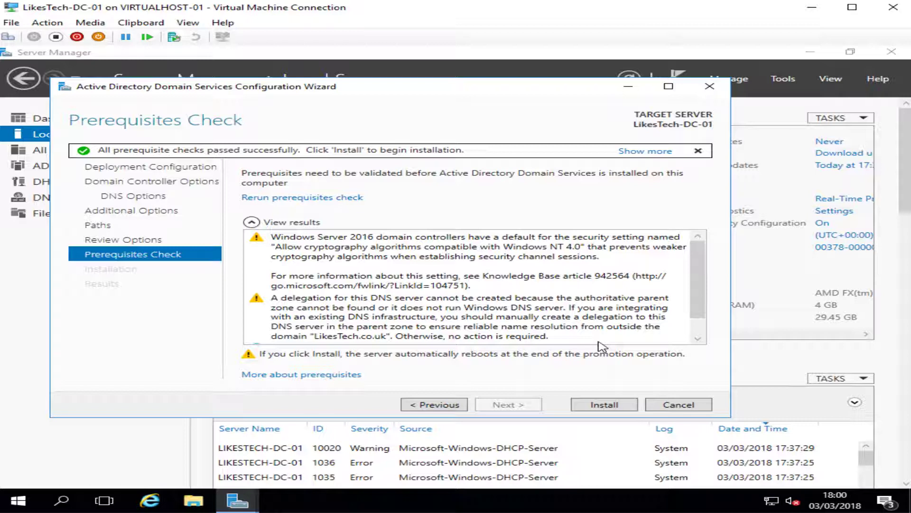
click(604, 408)
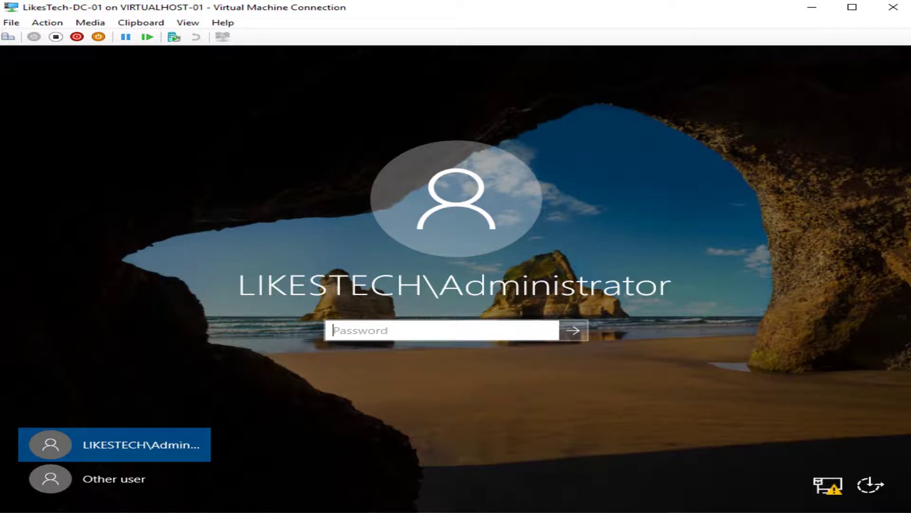
Sign in via Other user with the domain administrator UPN and its password
click(154, 485)
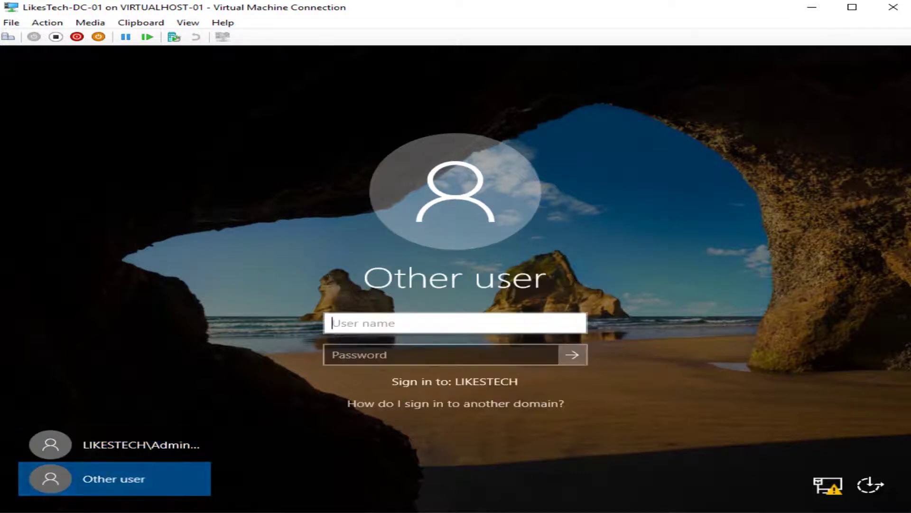
text(administrator)
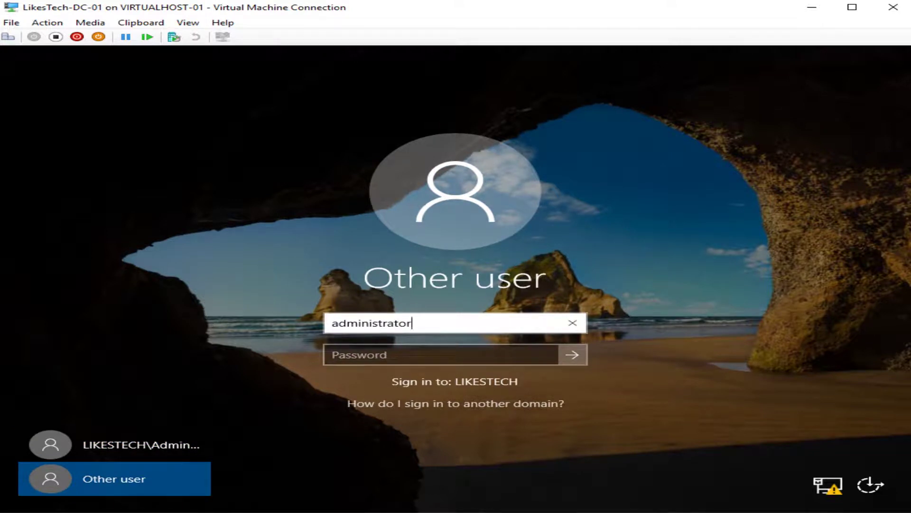
text(@)
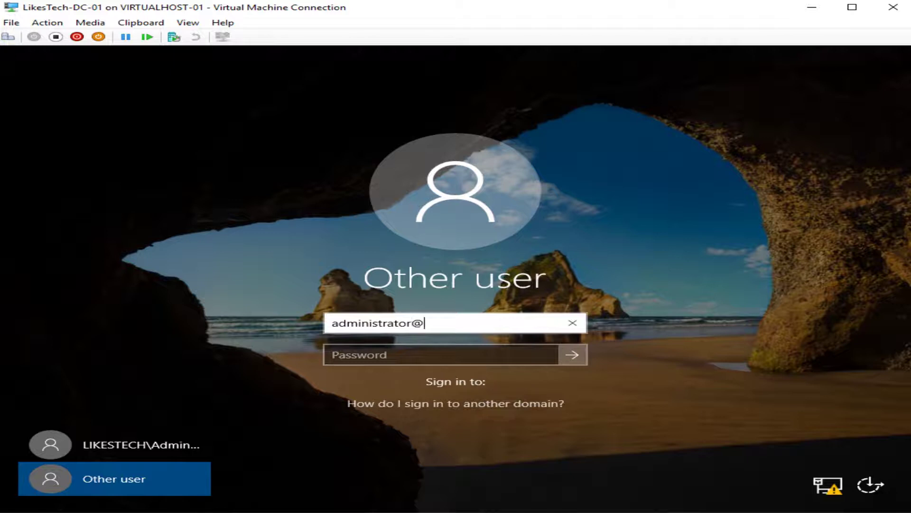
text(likestech.co.uk)
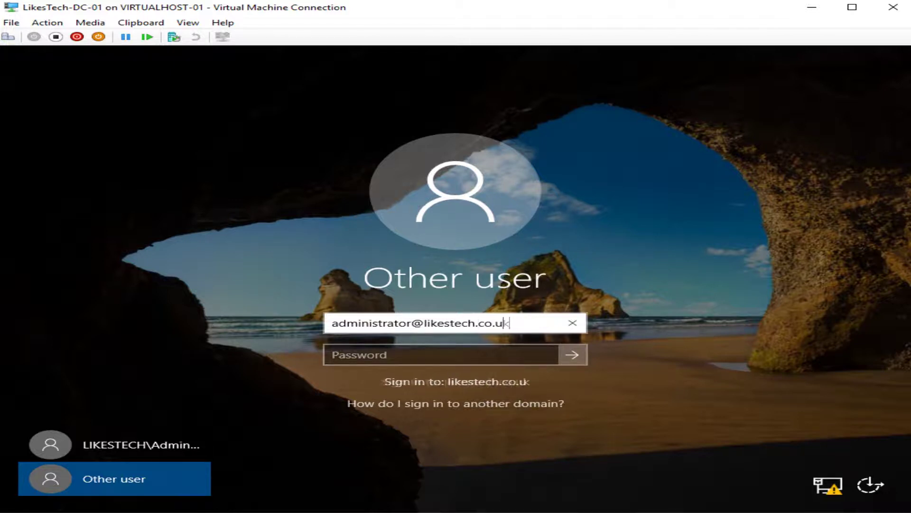
key(Tab)
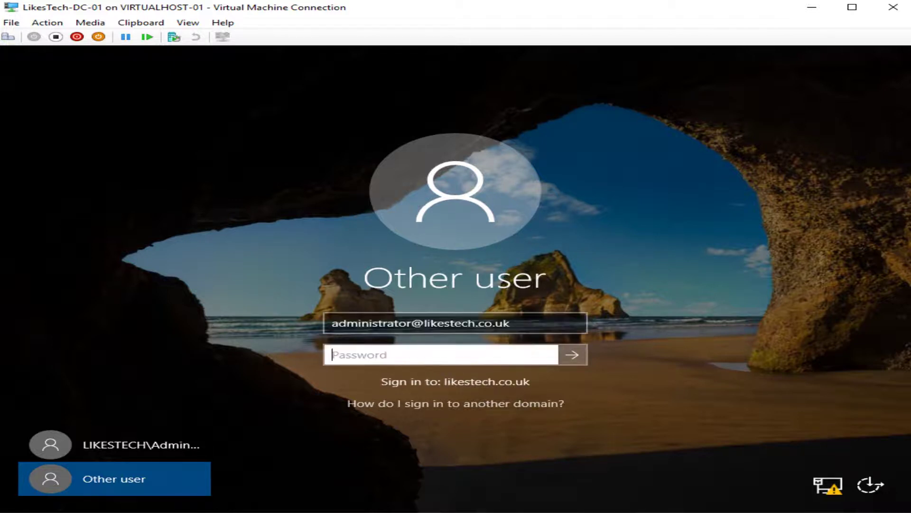
text(•••••••)
key(Return)
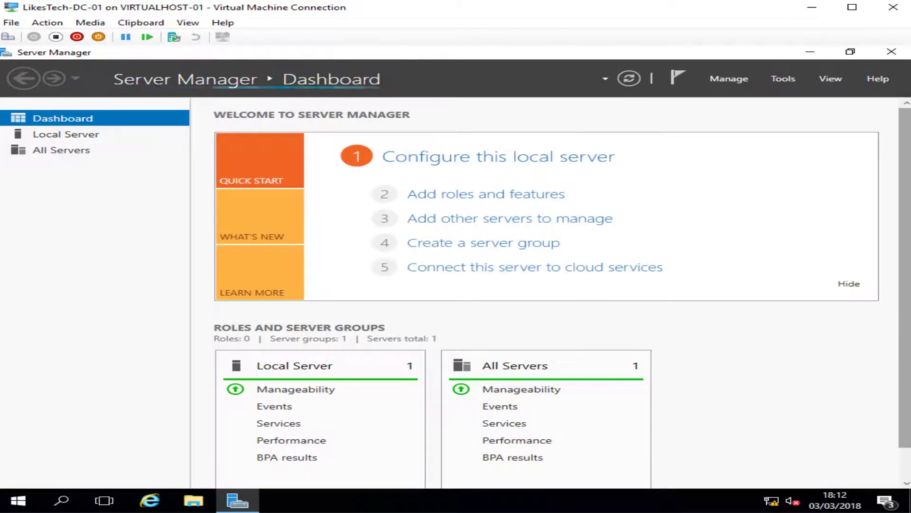
Launch DHCP from Server Manager's Tools menu and maximize the console
click(788, 80)
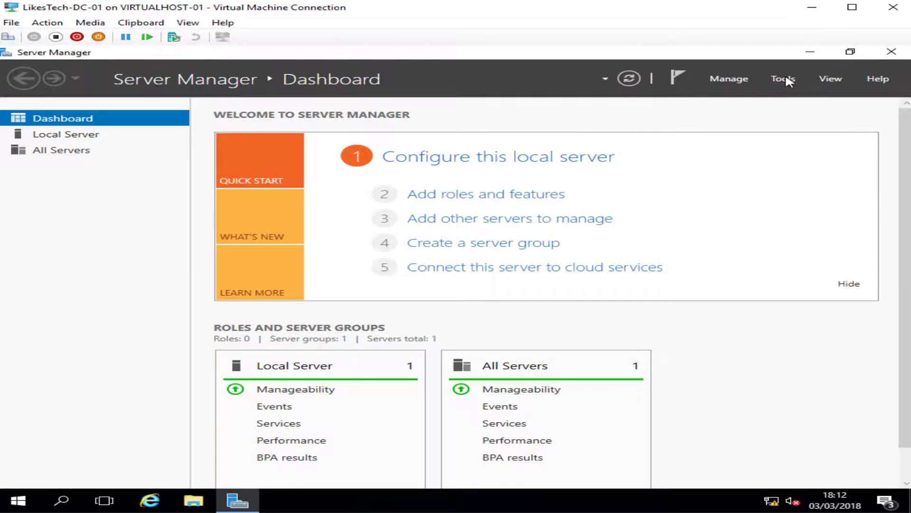
click(672, 216)
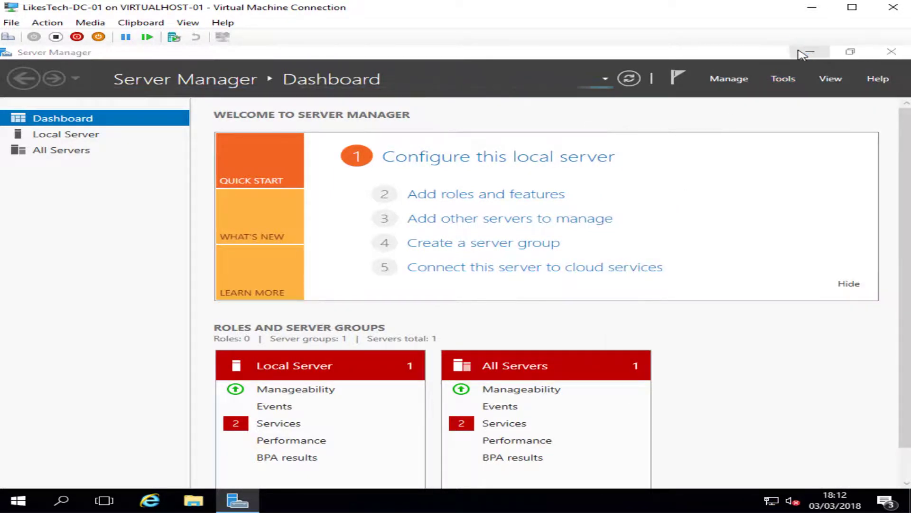
click(526, 95)
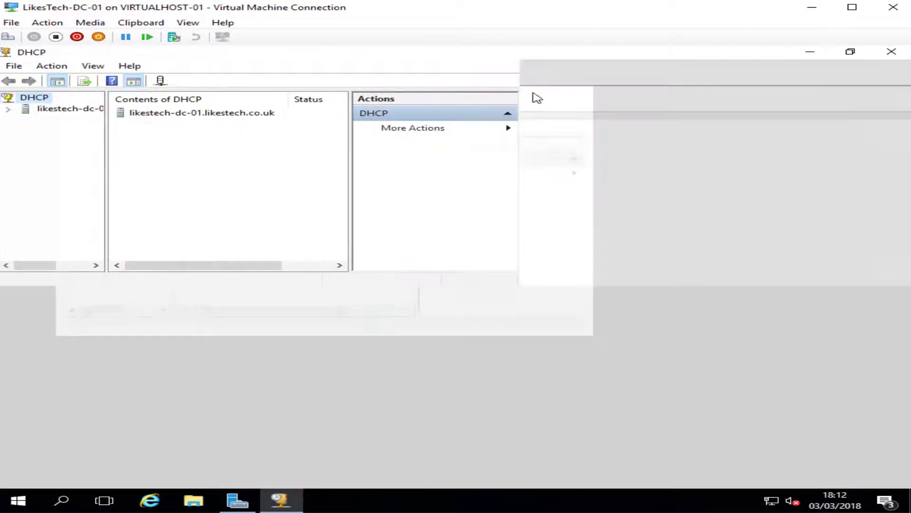
Expand likestech-dc-01 in the DHCP console, authorize the server, and refresh it
drag(106, 179, 240, 171)
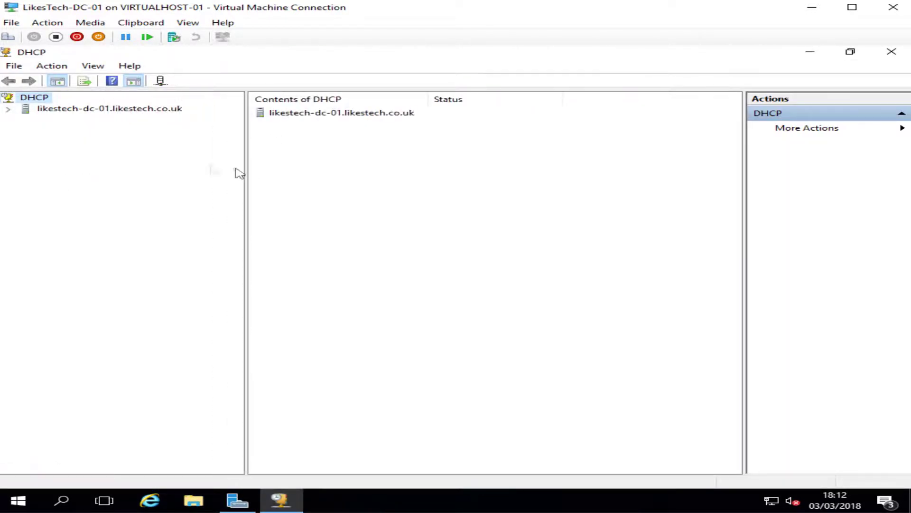
click(8, 108)
click(26, 120)
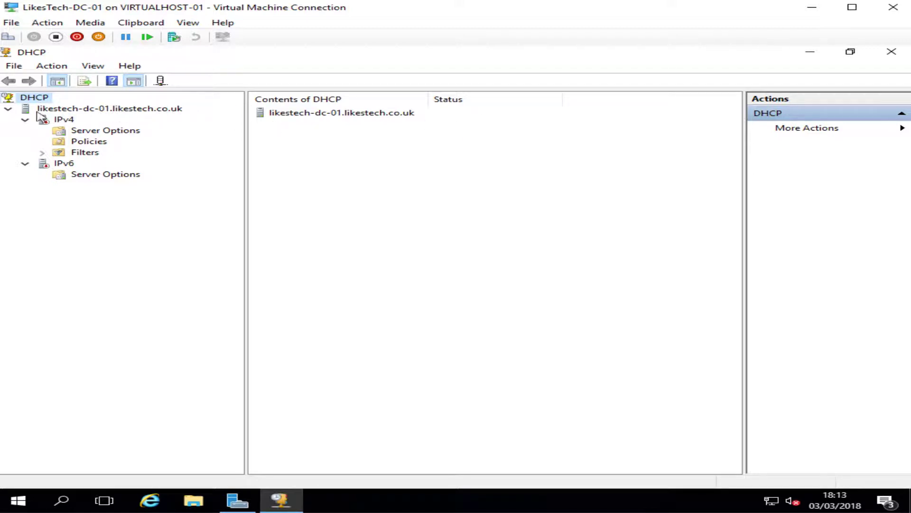
click(64, 120)
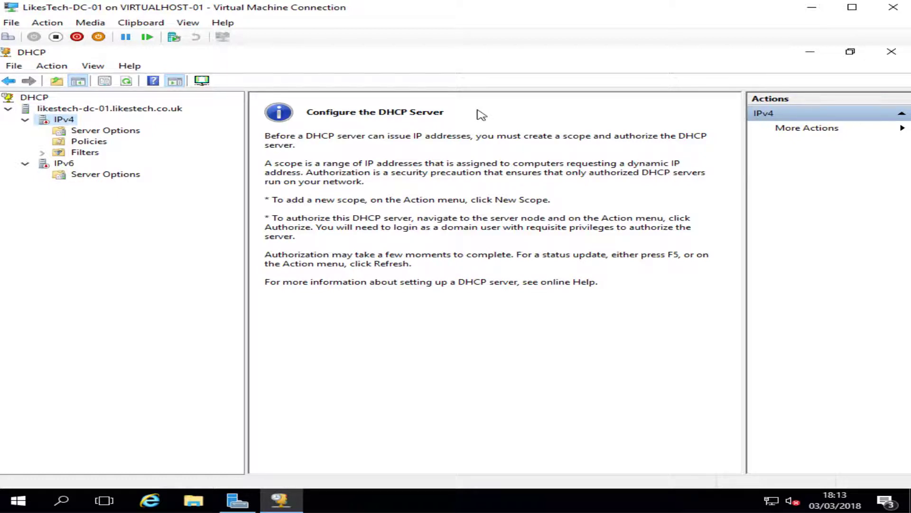
right_click(60, 110)
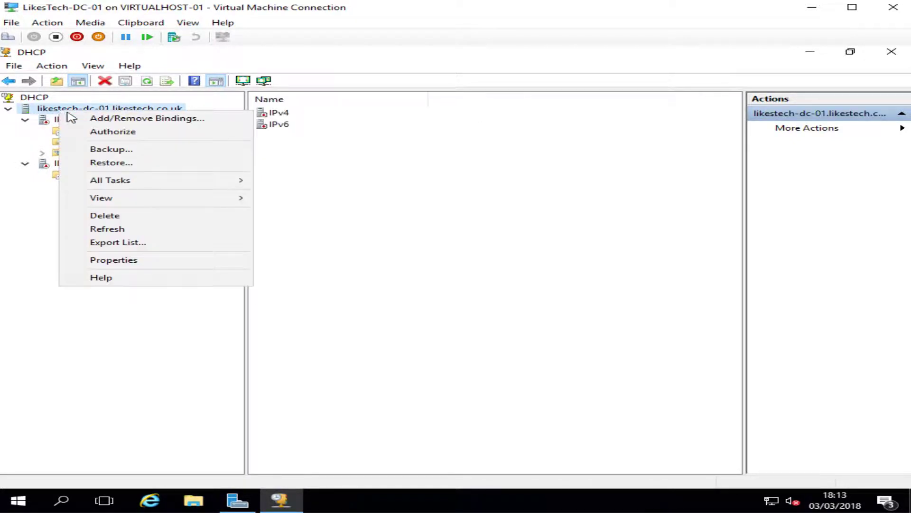
click(167, 132)
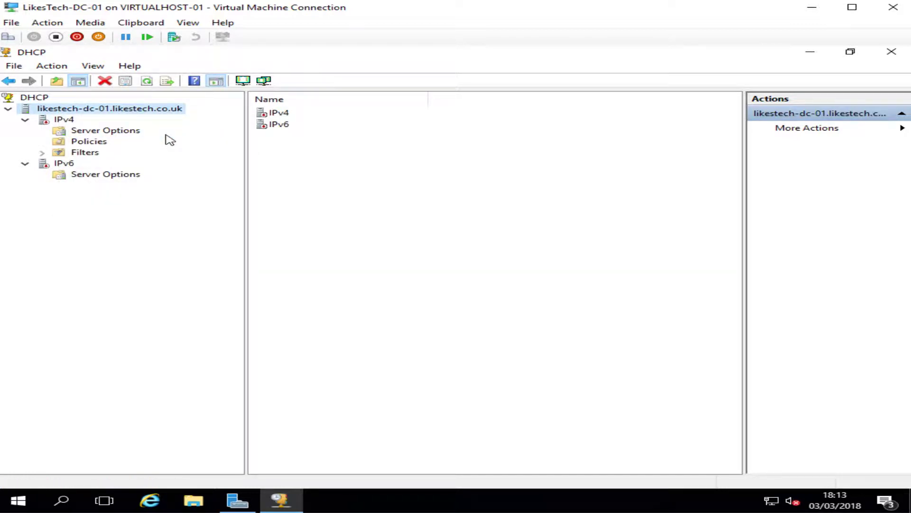
right_click(114, 109)
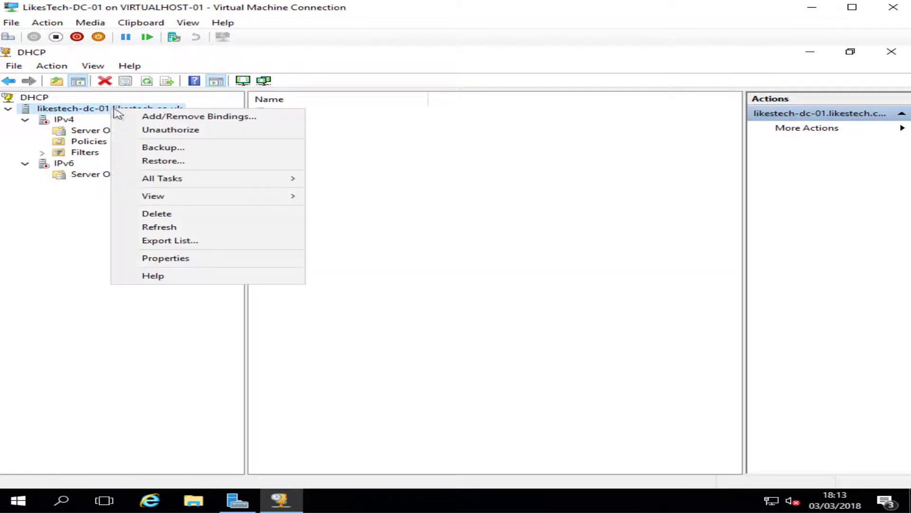
click(185, 227)
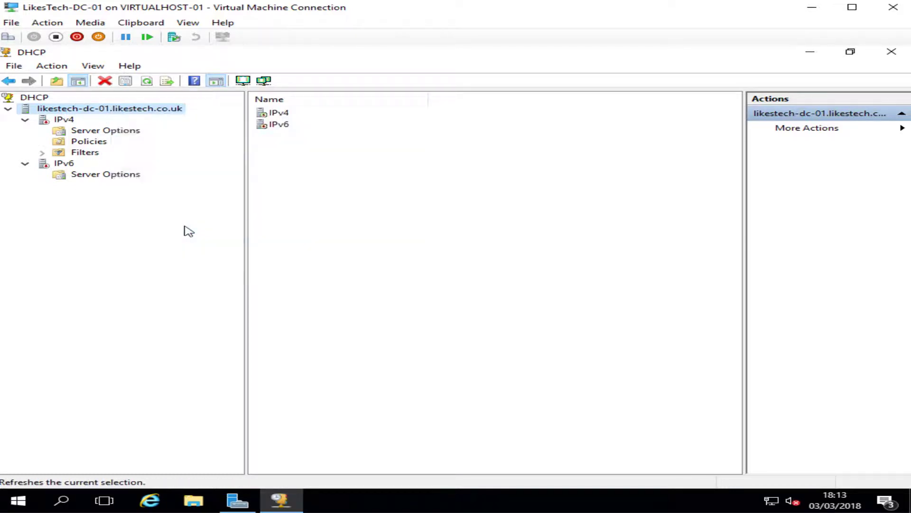
Bring up Configure Options for the IPv4 Server Options
click(24, 121)
click(107, 133)
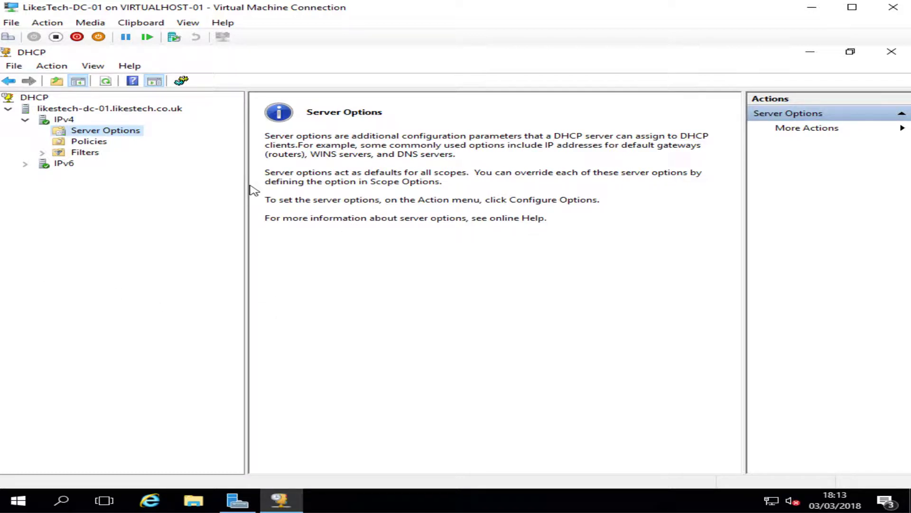
right_click(91, 134)
click(119, 144)
Cancel Server Options and start a new IPv4 scope named 'Whole Network'
click(505, 392)
click(57, 119)
right_click(54, 121)
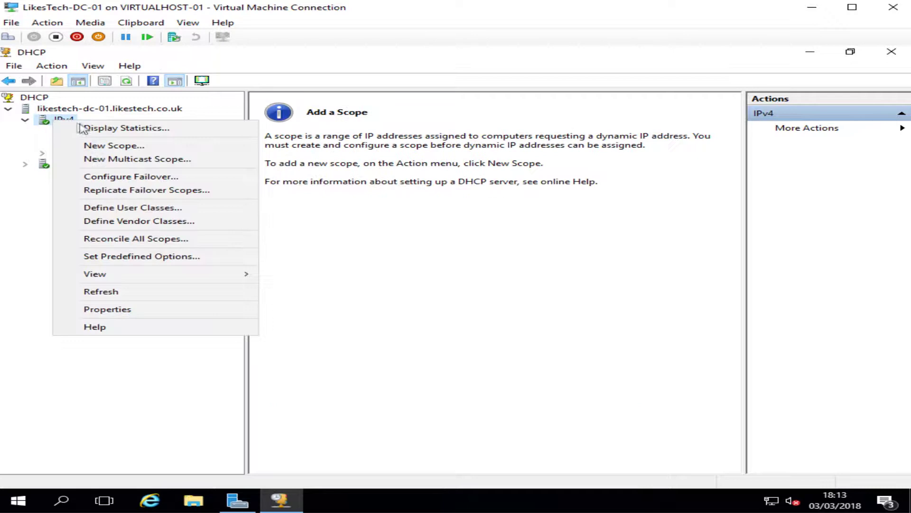
click(110, 146)
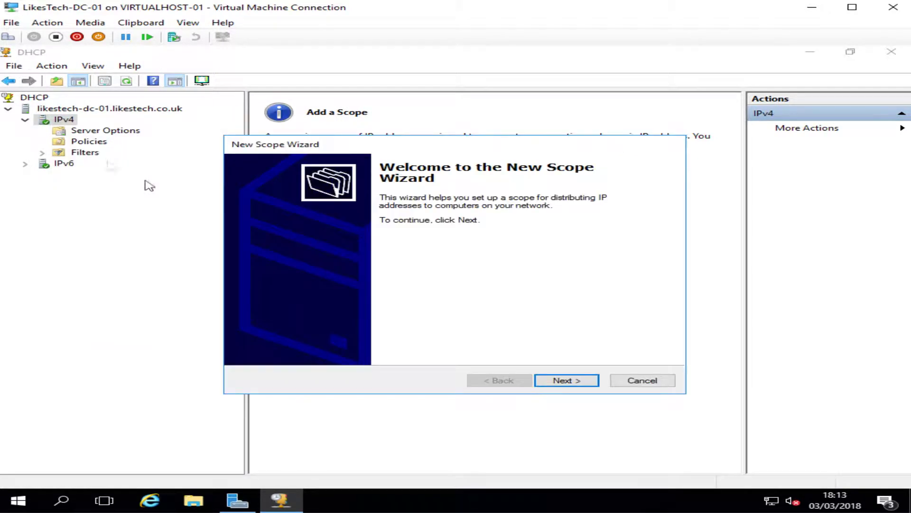
click(576, 381)
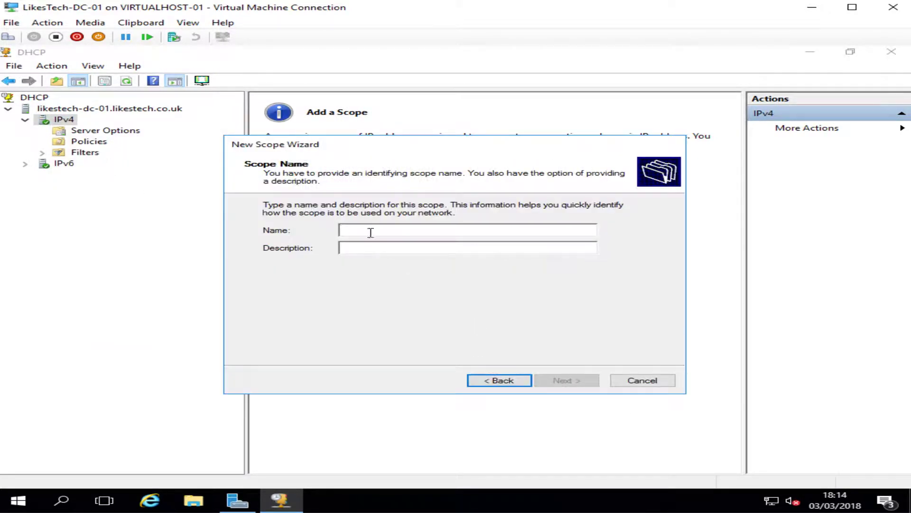
text(Whole)
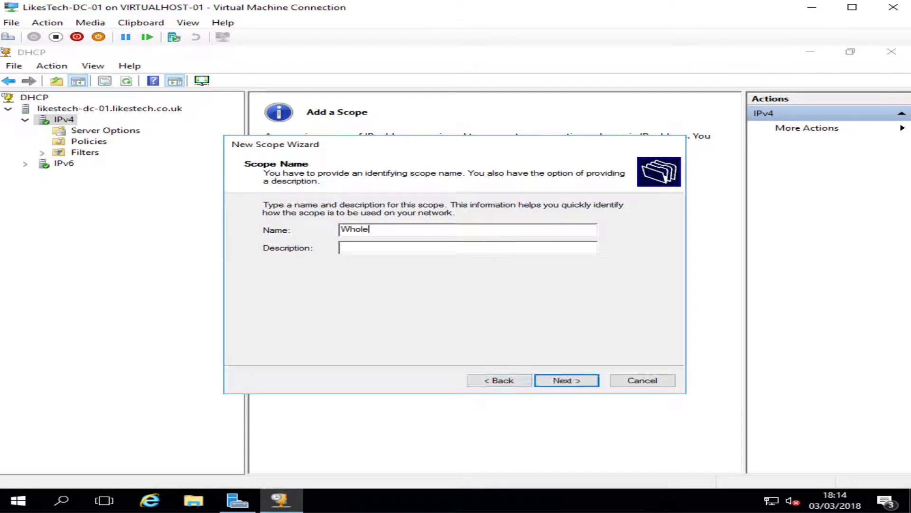
text( Network)
key(Return)
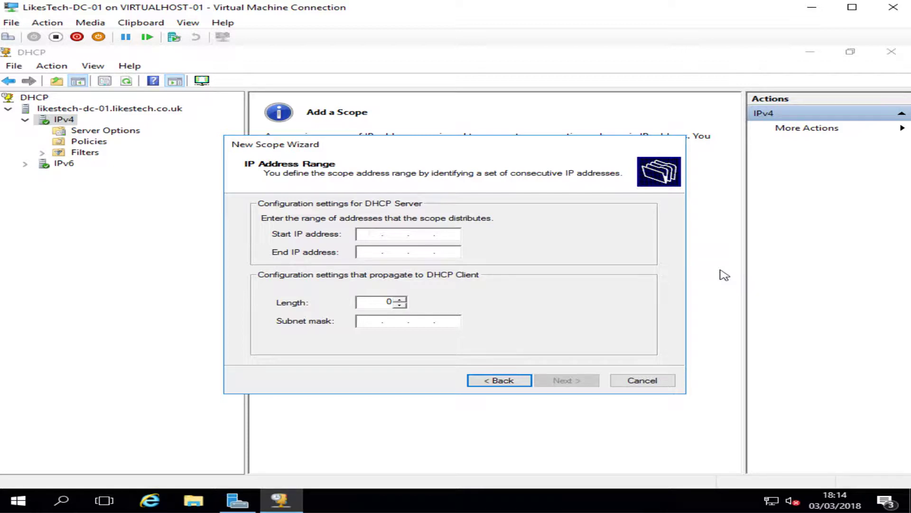
Set the scope range 192.168.0.1 to 192.168.0.254 with mask 255.255.255.0
text(192 . 168 . 0 . 1)
click(370, 252)
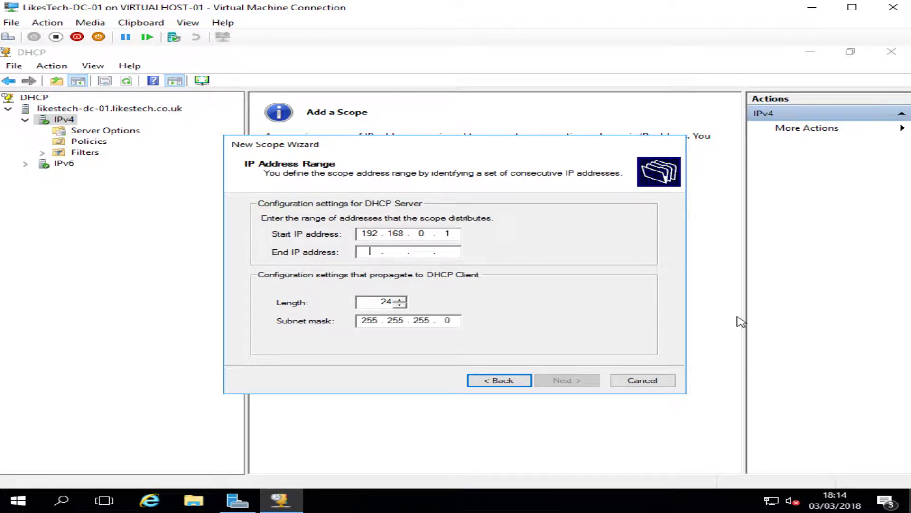
text(192 . 168 . 0 )
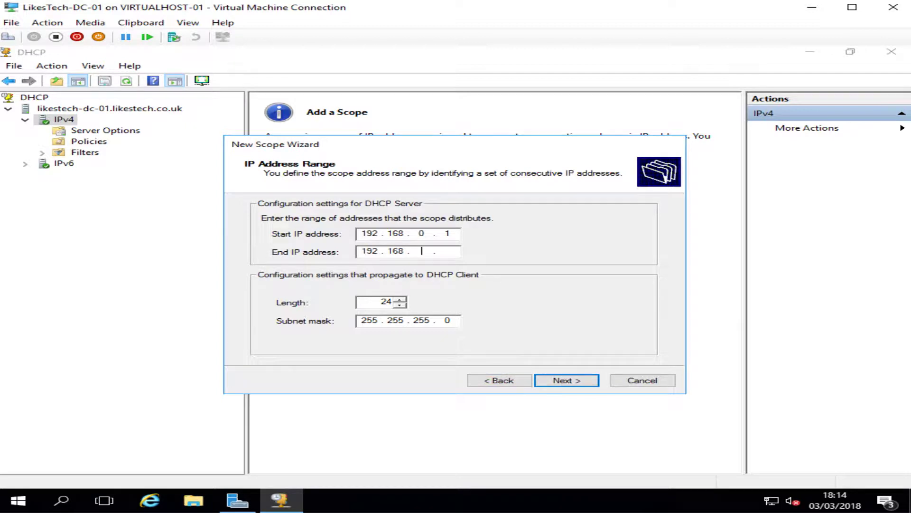
text(. 254)
drag(452, 251, 457, 253)
click(457, 252)
click(550, 383)
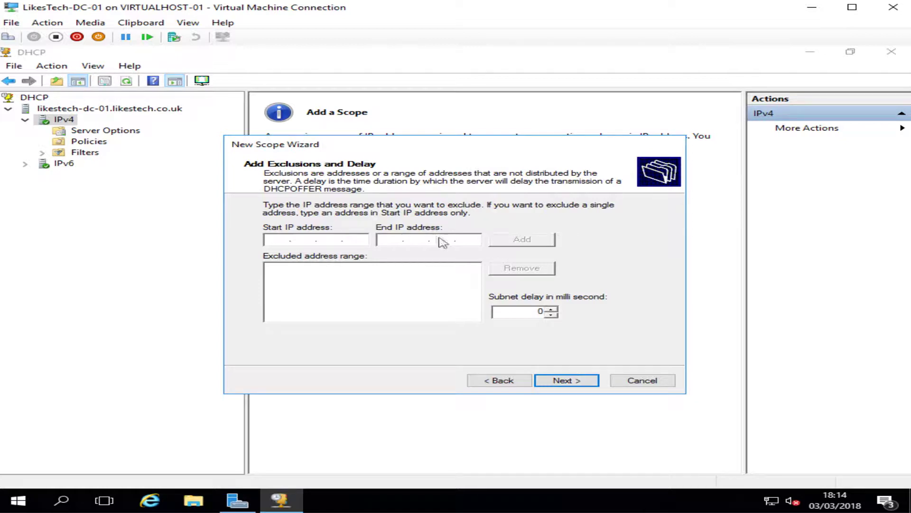
Skip exclusions, keep the default lease duration, and add router 192.168.0.1 as the default gateway
click(569, 383)
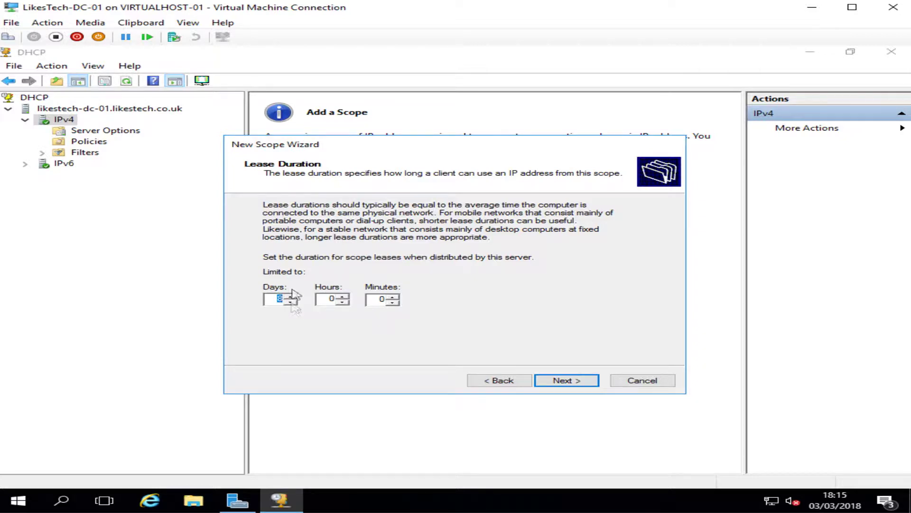
click(552, 375)
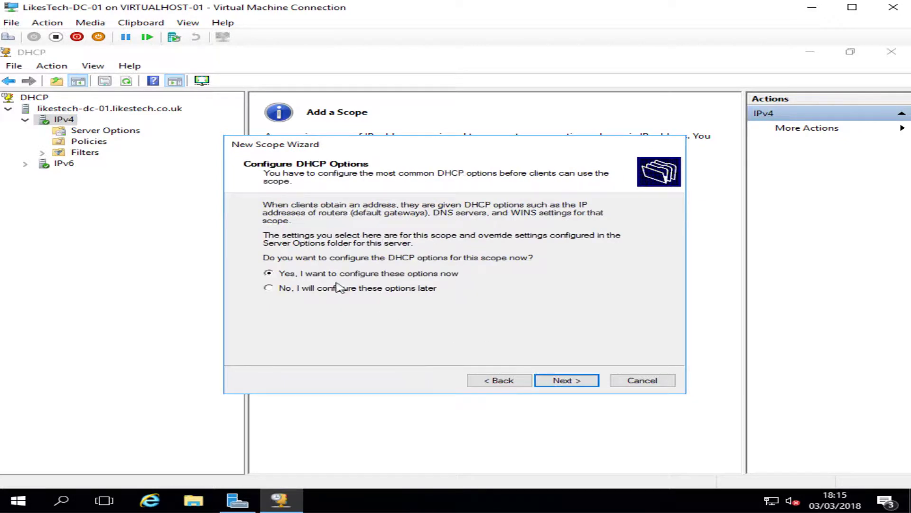
click(564, 388)
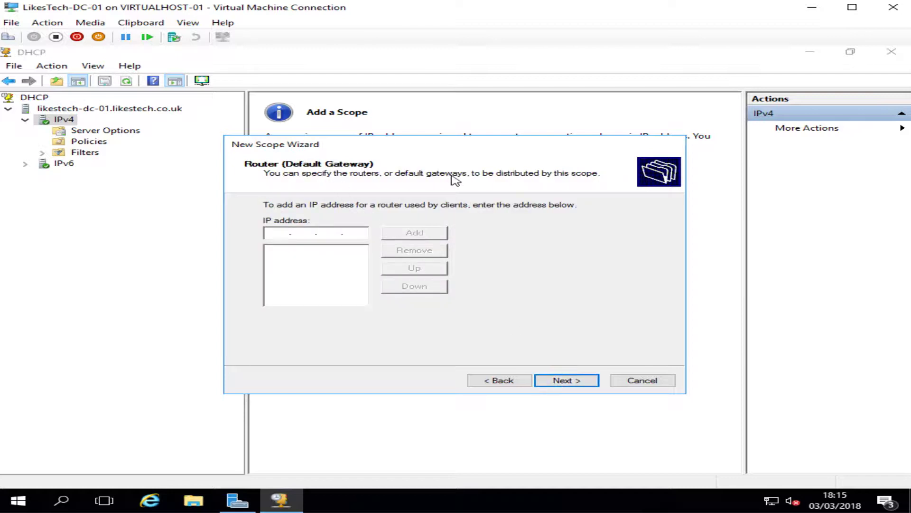
text(192 . 168 . 0 . 1)
click(412, 235)
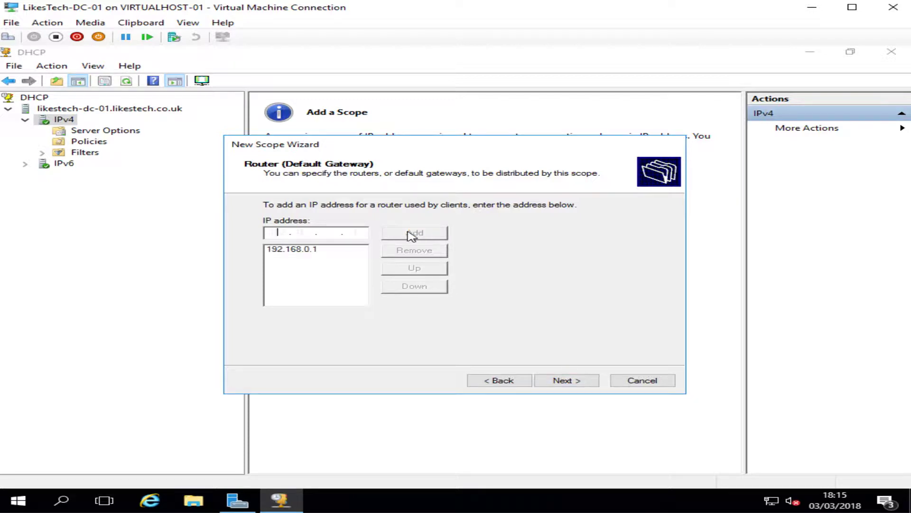
Keep DNS domain LikesTech.co.uk with server 192.168.0.100, skip WINS, and activate the scope
click(551, 382)
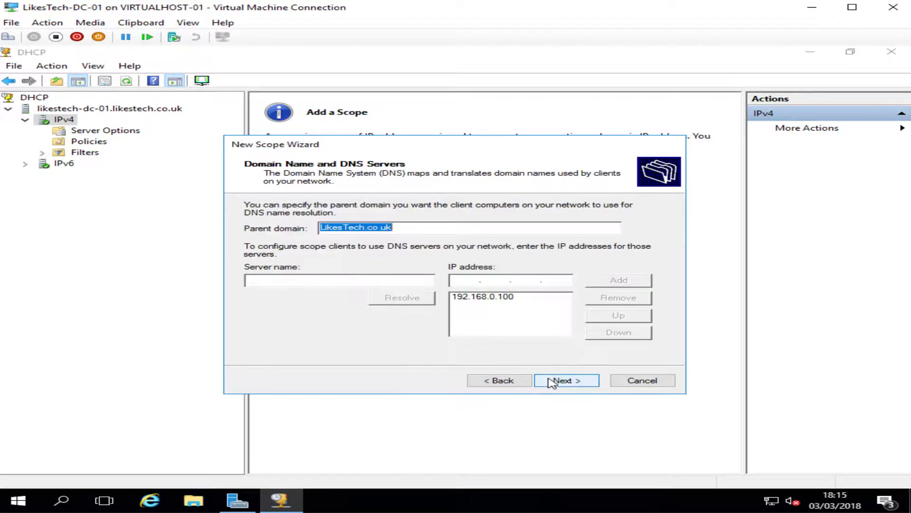
click(449, 230)
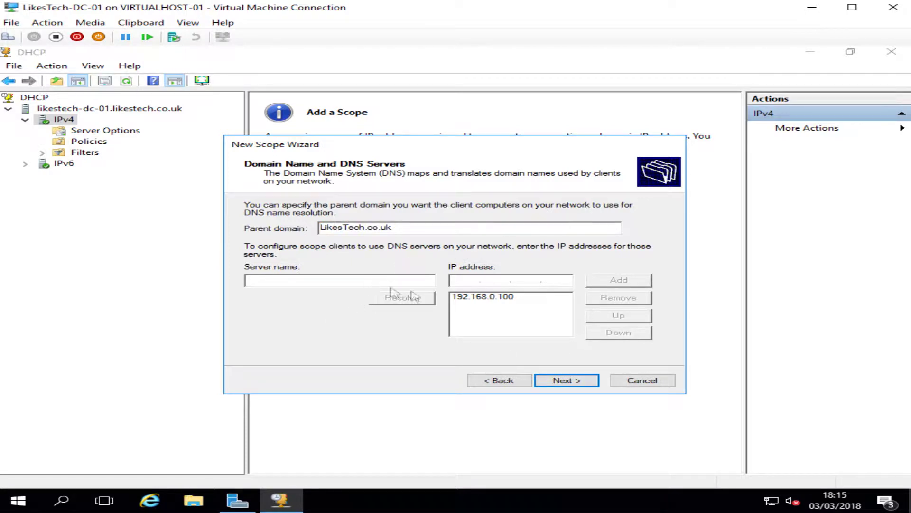
click(458, 299)
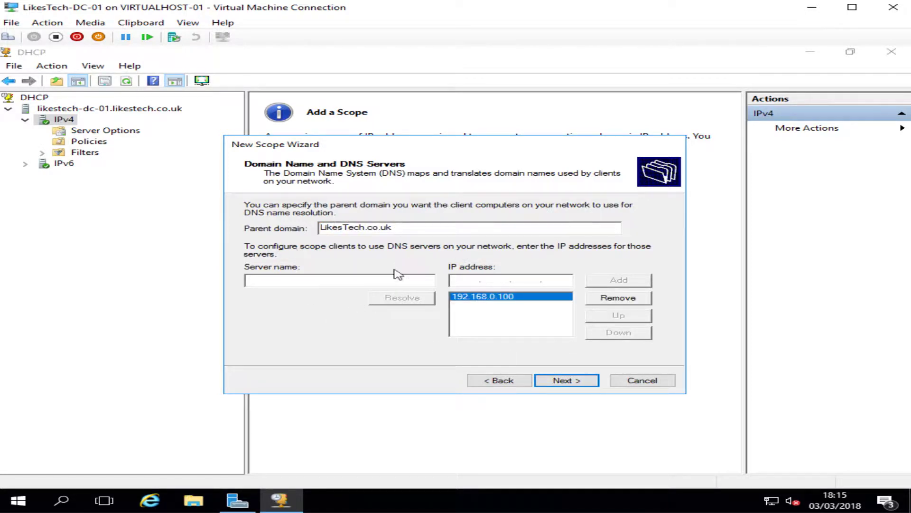
click(583, 383)
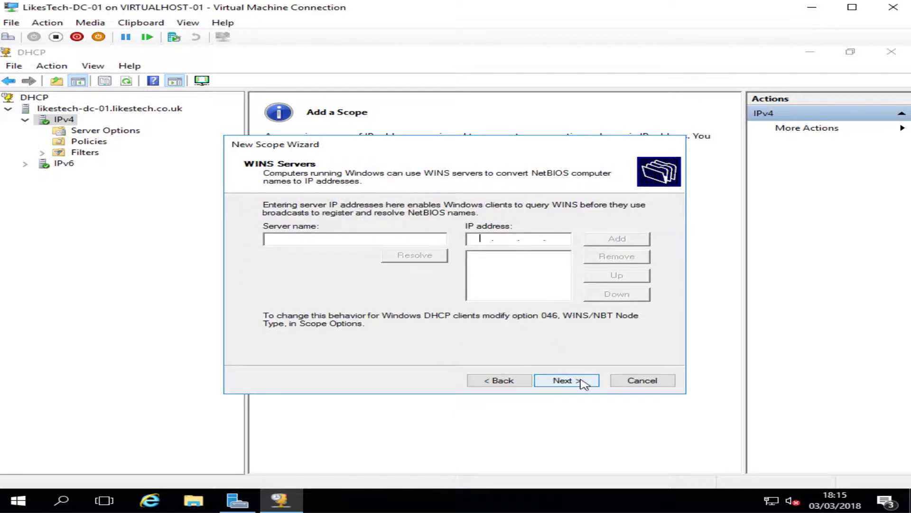
click(582, 383)
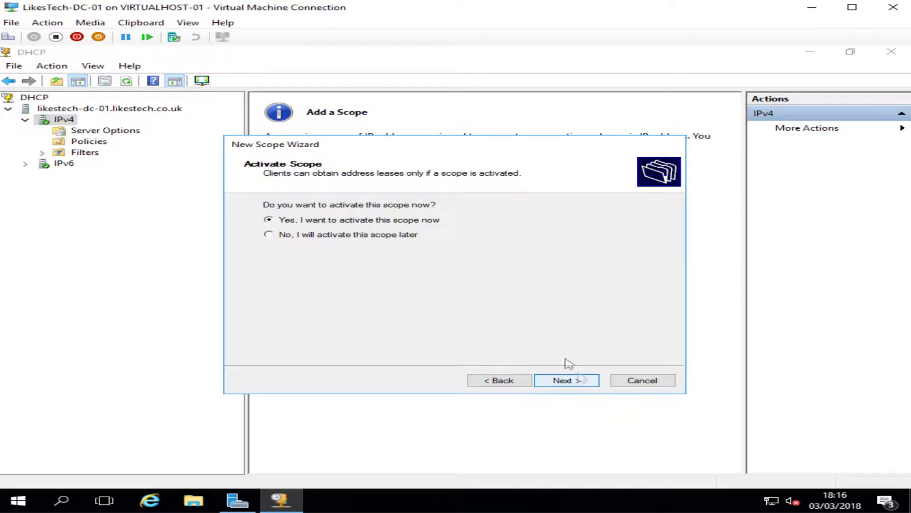
click(566, 381)
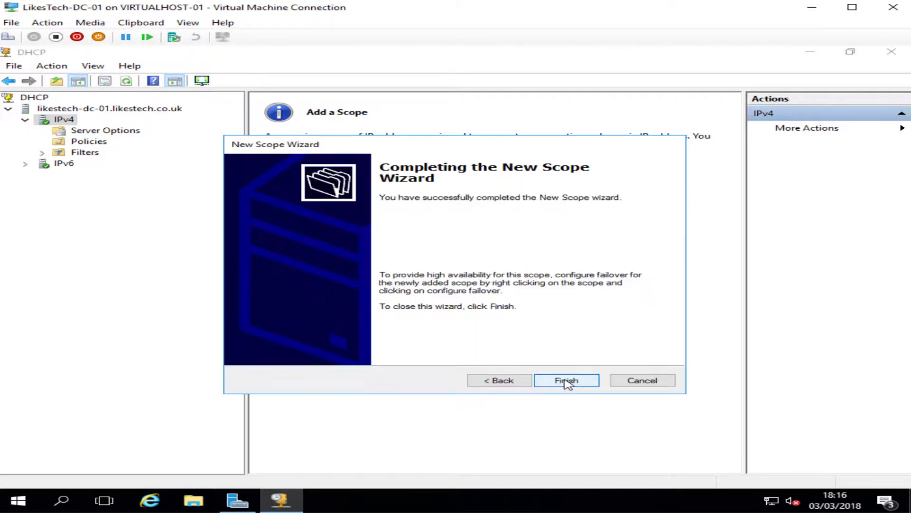
click(573, 378)
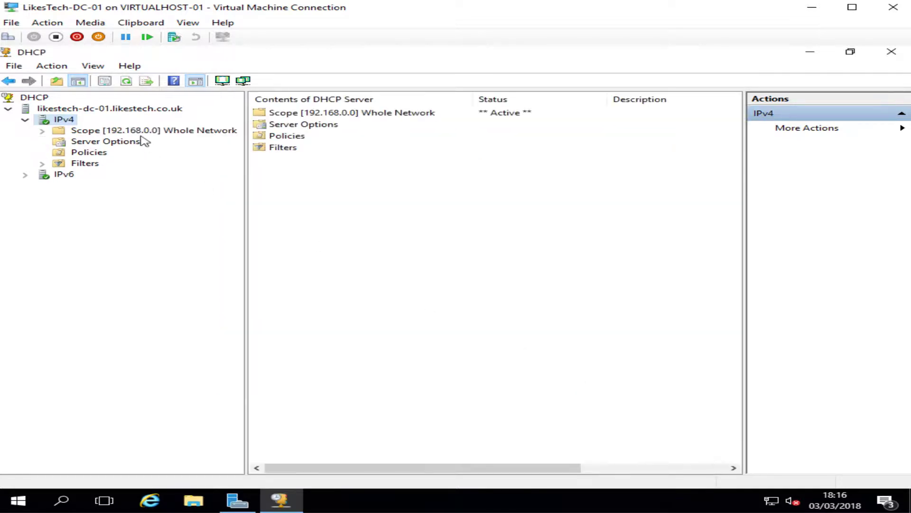
Look through the new Whole Network scope's leases and contents, then collapse it
double_click(142, 131)
click(95, 155)
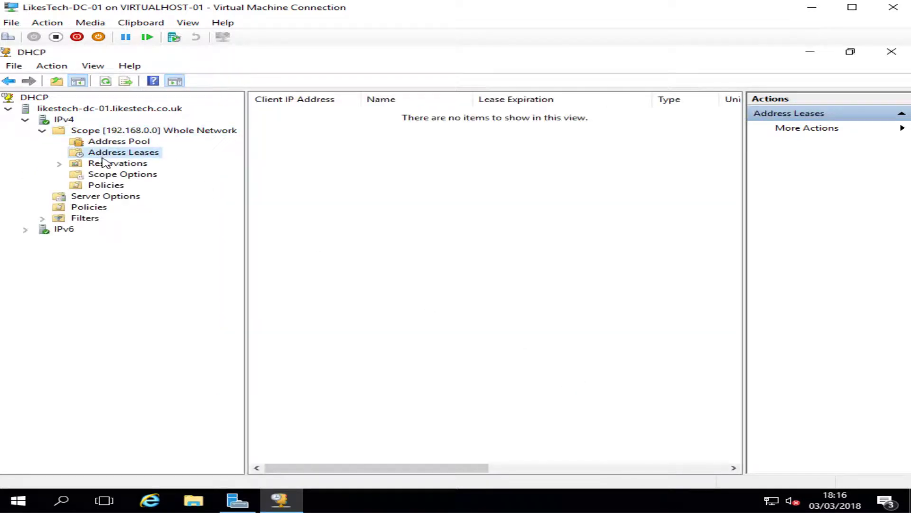
click(124, 133)
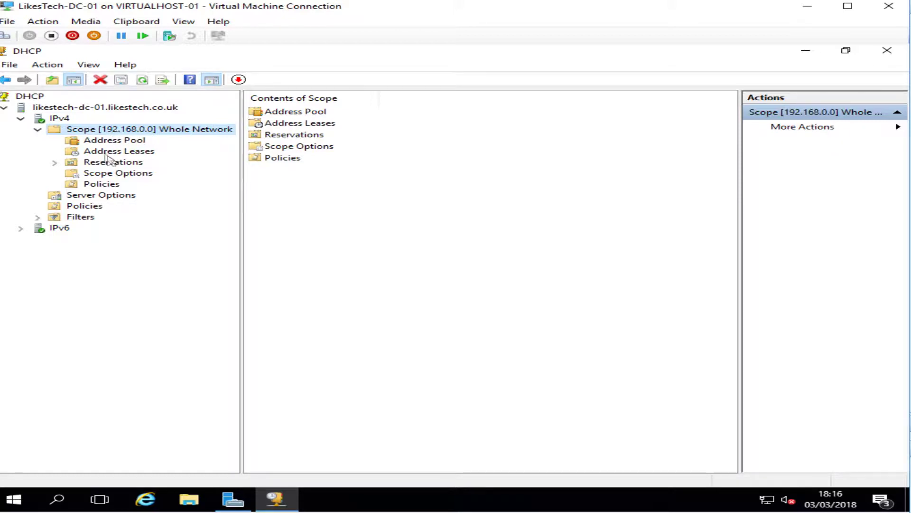
click(38, 130)
Select IPv4, then minimize the DHCP console and Server Manager to show the desktop
click(59, 118)
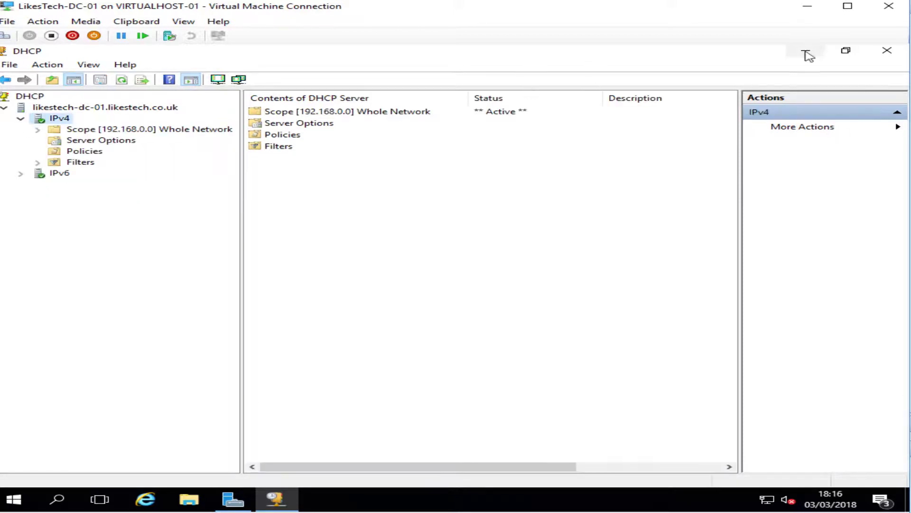
click(806, 50)
click(806, 50)
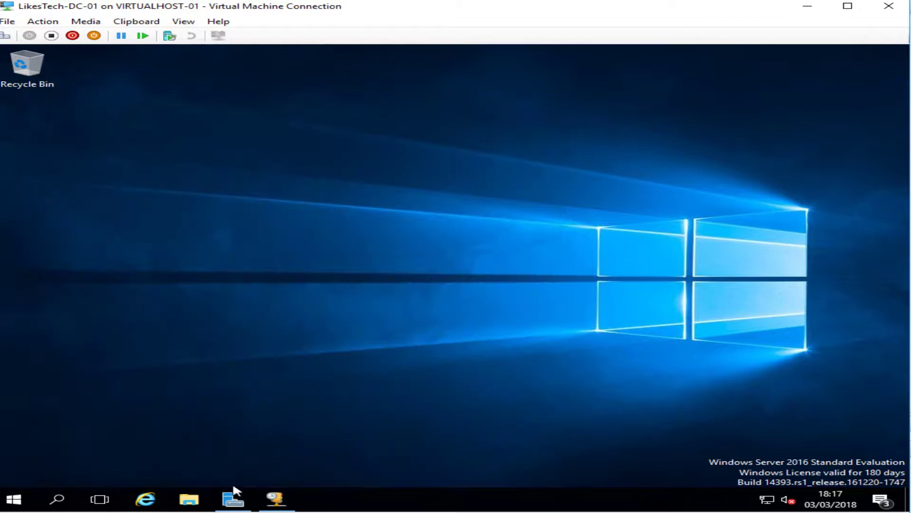
Launch DNS Manager from Server Manager's Tools menu and minimize Server Manager
click(234, 498)
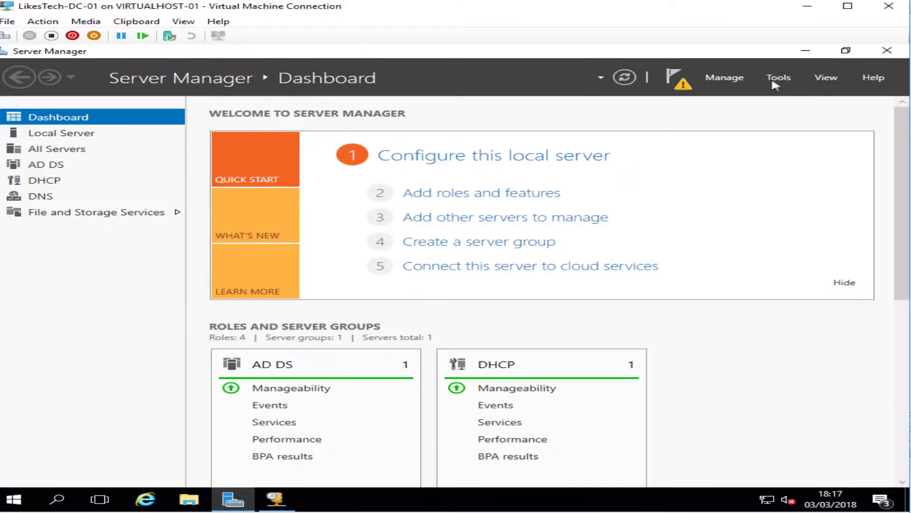
click(778, 77)
click(663, 240)
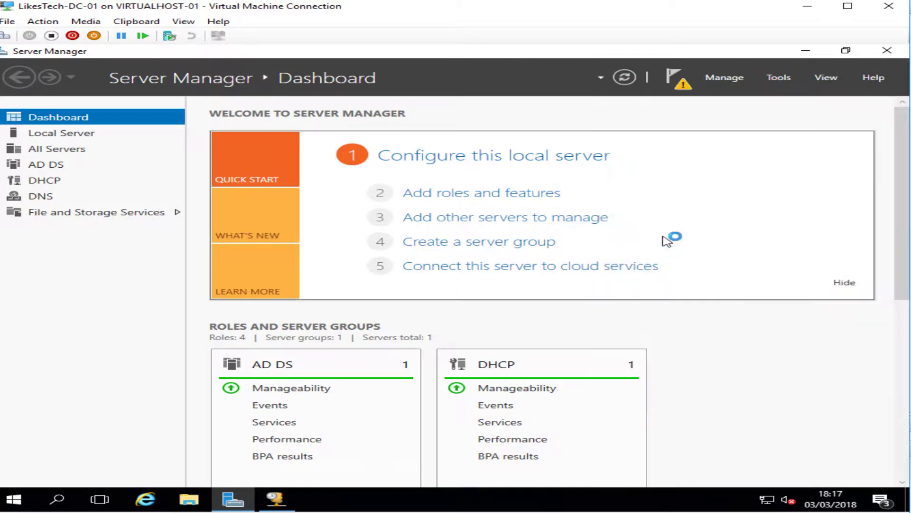
click(806, 51)
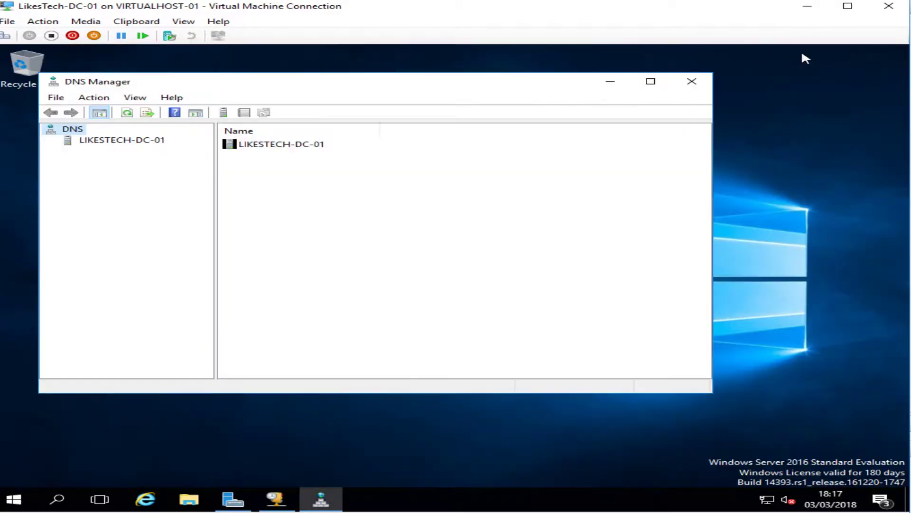
Expand LIKESTECH-DC-01 > Forward Lookup Zones > LikesTech.co.uk and maximize DNS Manager
click(122, 142)
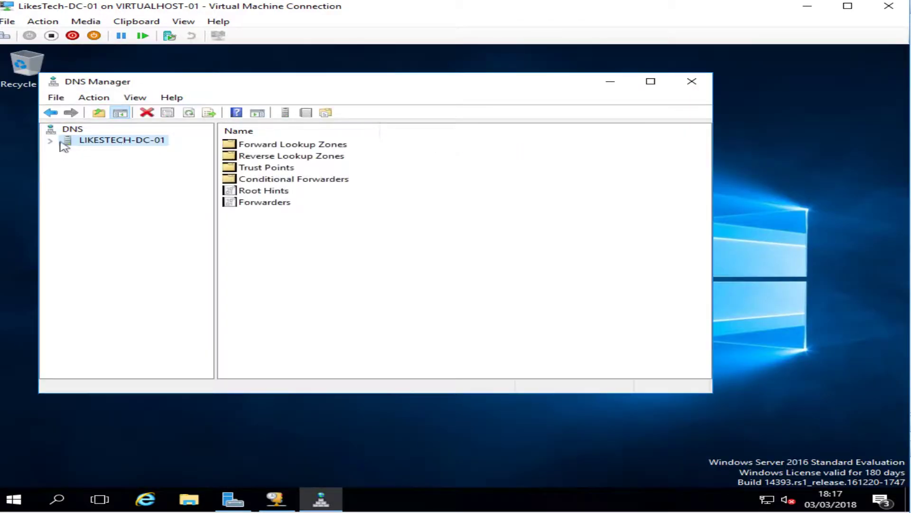
click(50, 141)
double_click(114, 151)
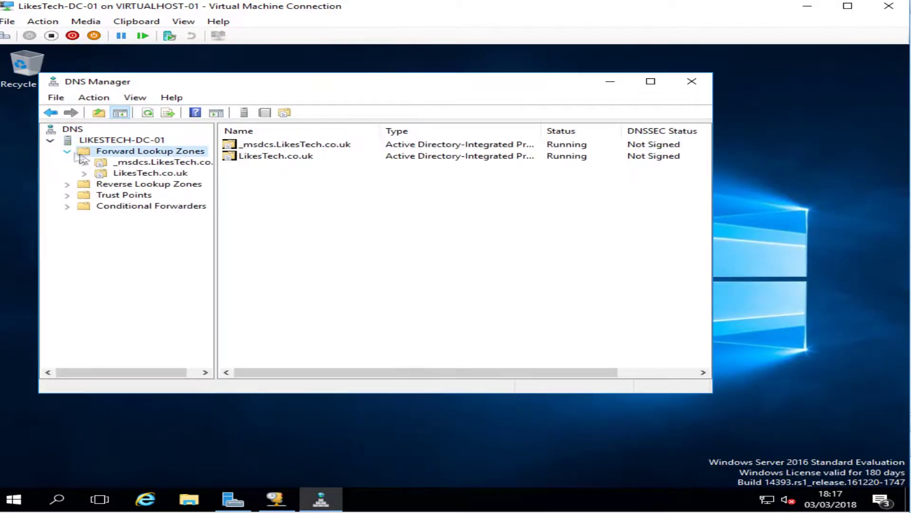
click(118, 175)
click(84, 173)
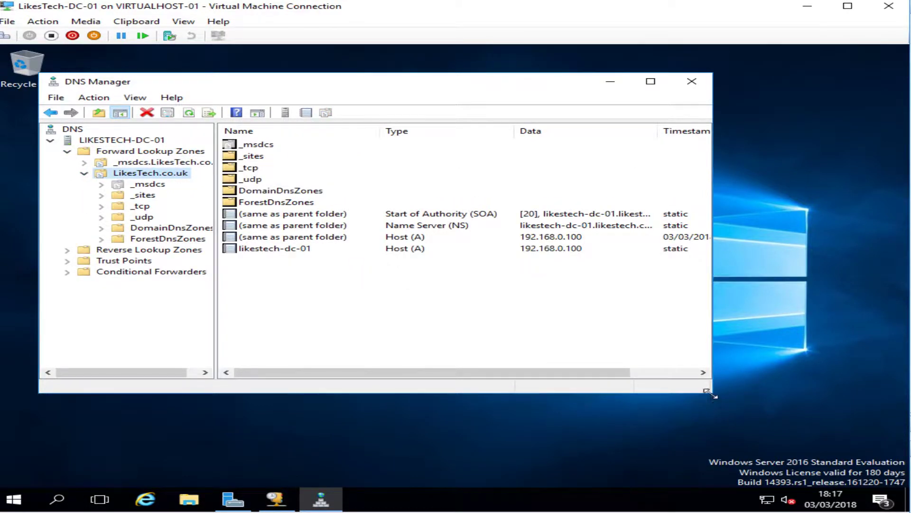
click(663, 88)
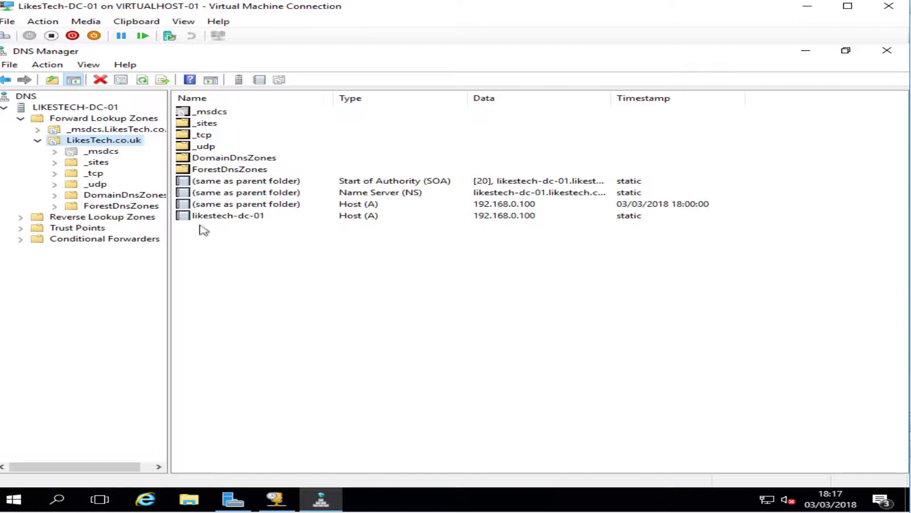
click(207, 217)
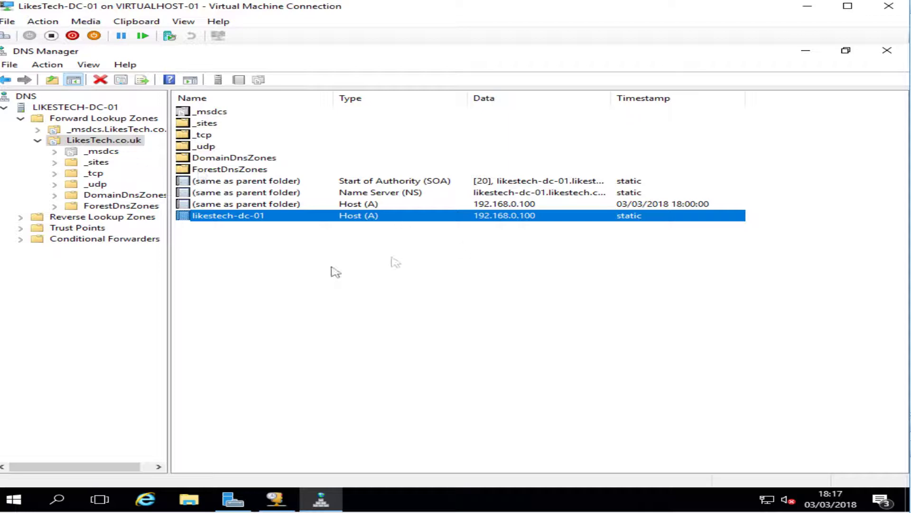
click(317, 273)
click(16, 504)
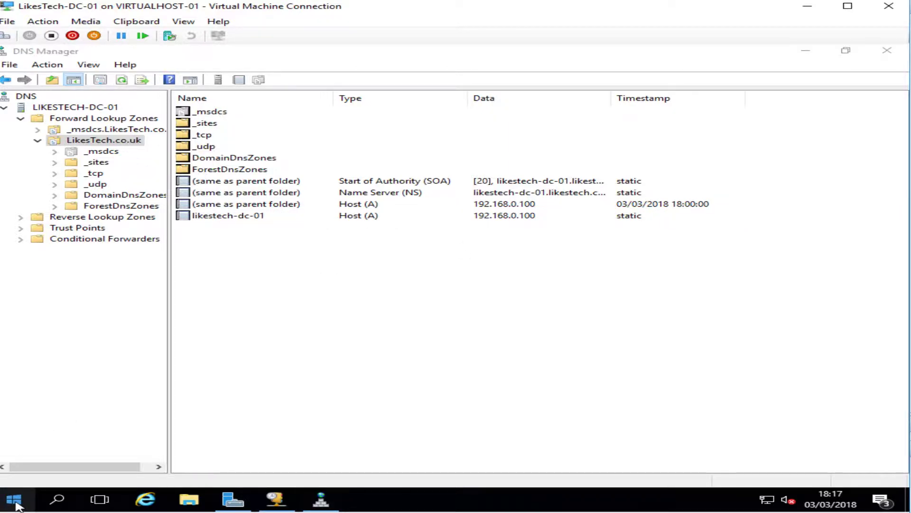
Open a Command Prompt by running cmd and move it down below the DNS records
right_click(16, 504)
click(62, 441)
text(c)
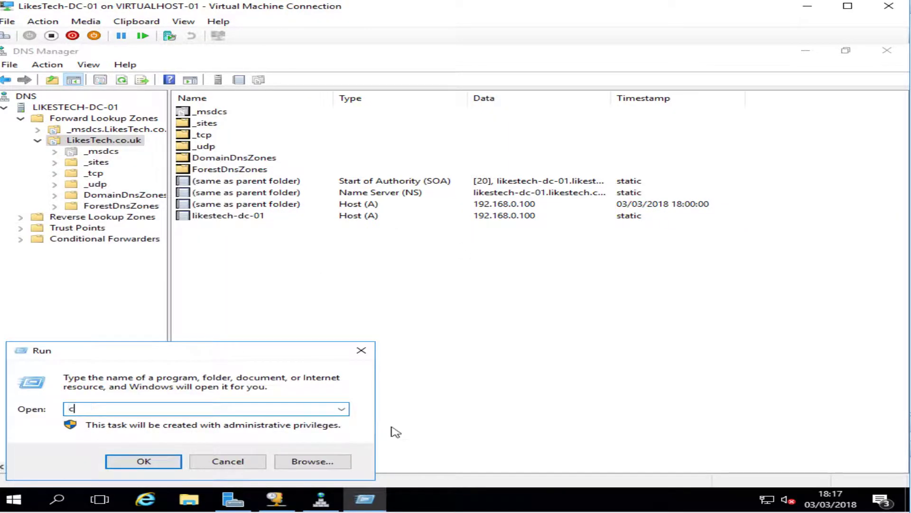
text(md)
key(Return)
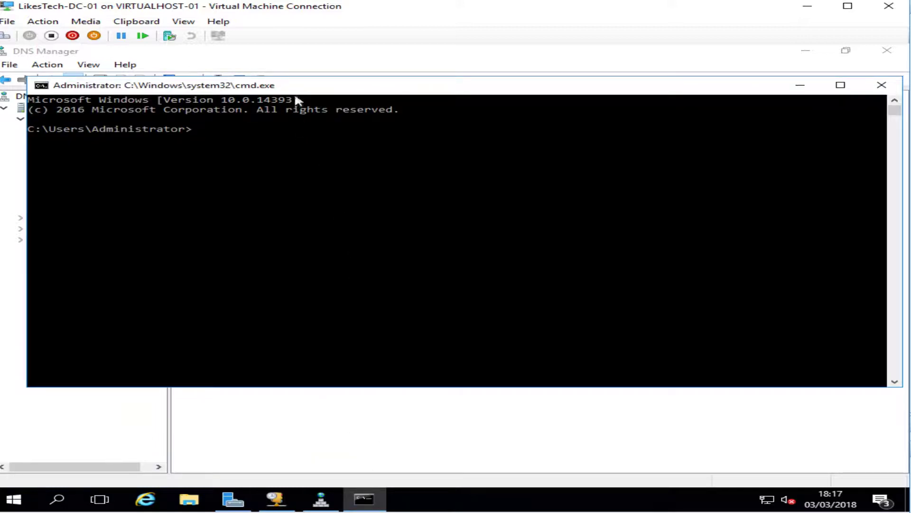
drag(297, 91, 294, 241)
Ping likestech-dc-01, getting replies with 0% loss, then return to DNS Manager
text(likestech)
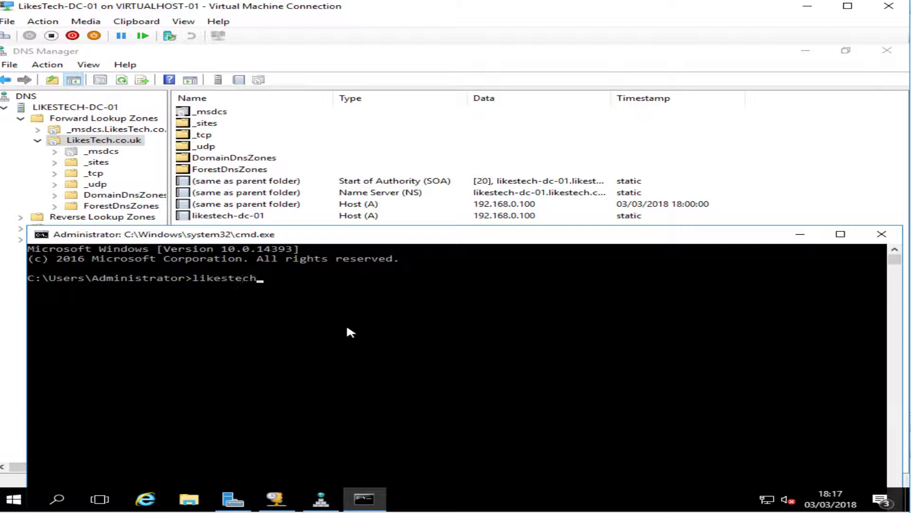
text(-dc-01)
key(Return)
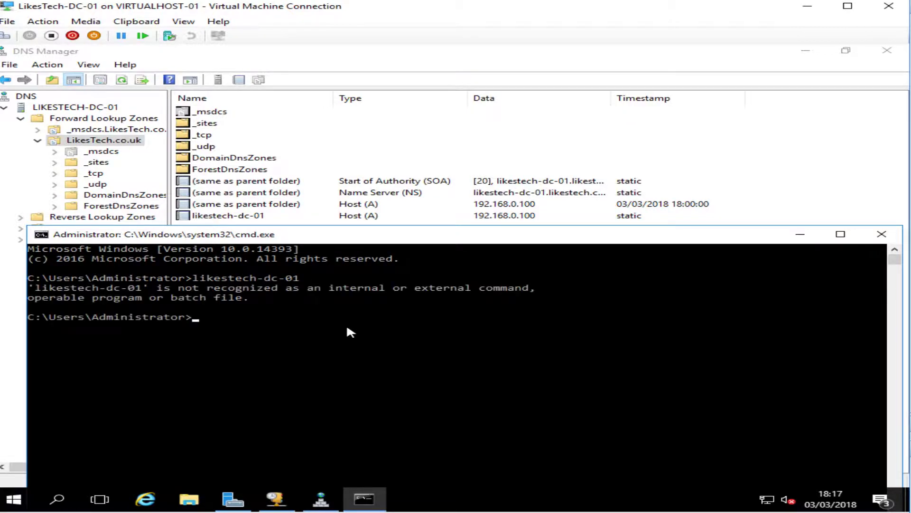
text(ping likestech-dc-01)
key(Return)
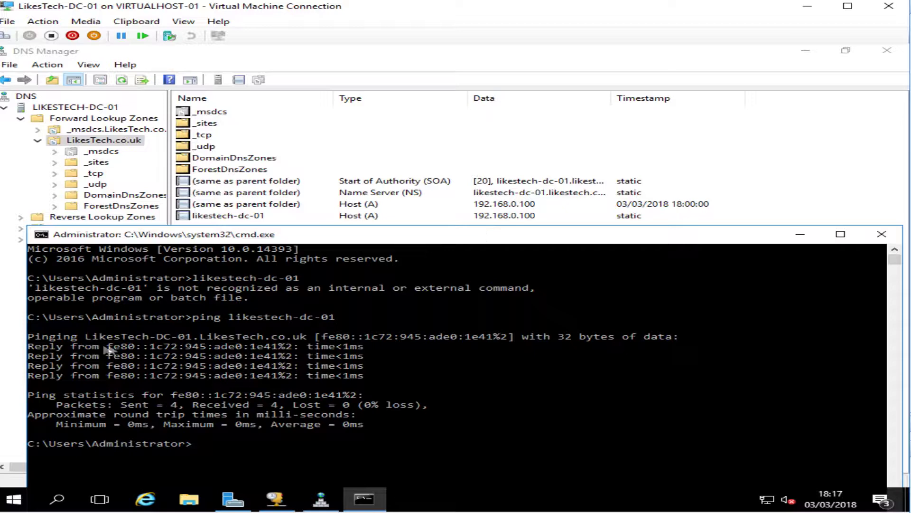
drag(101, 346, 407, 394)
right_click(407, 389)
click(294, 204)
click(260, 250)
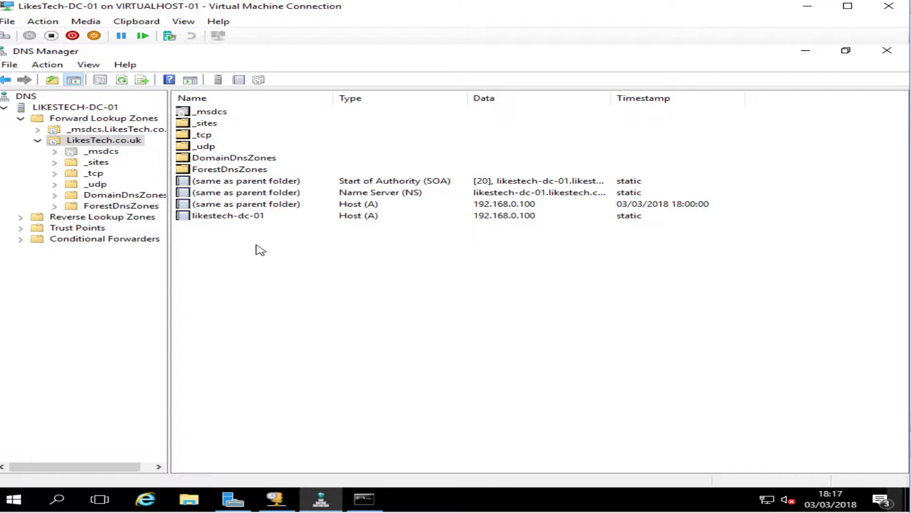
Create a New Host record named Cheese at 192.168.0.100 and acknowledge the success message
right_click(261, 250)
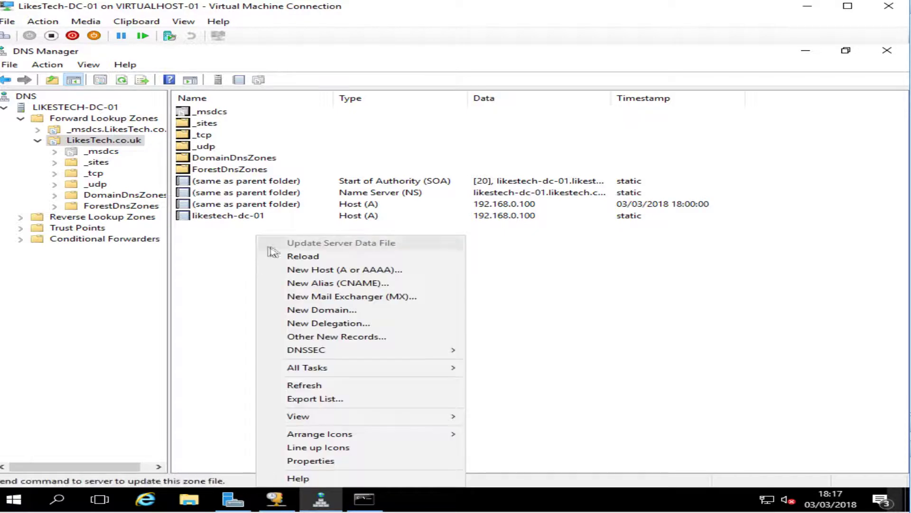
click(323, 273)
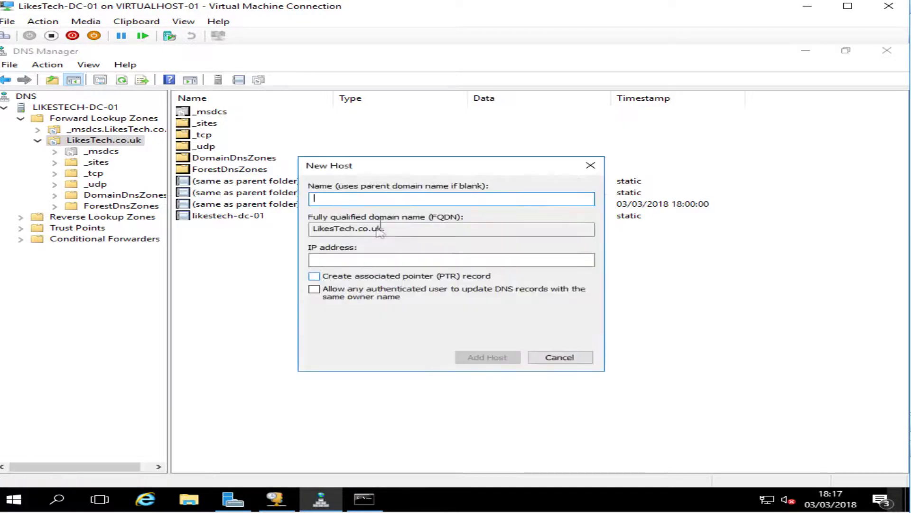
drag(460, 221, 466, 220)
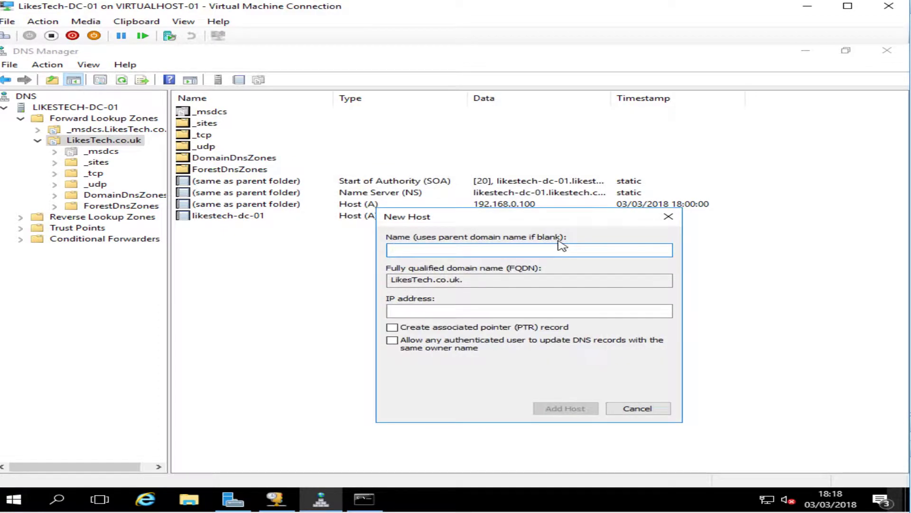
text(Cheese)
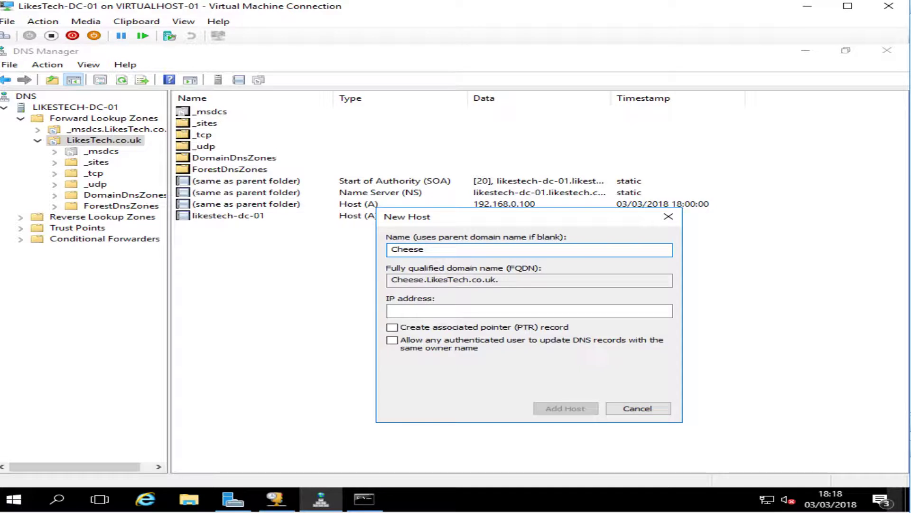
click(504, 312)
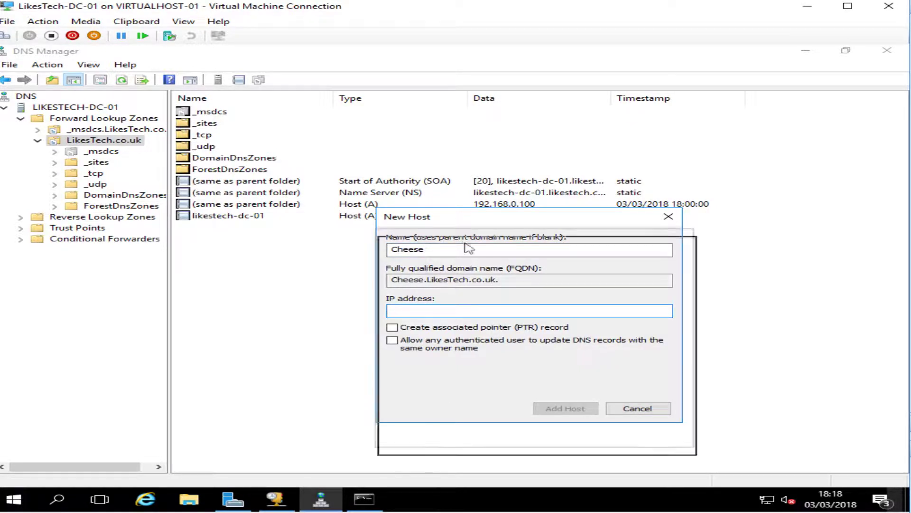
drag(459, 220, 466, 252)
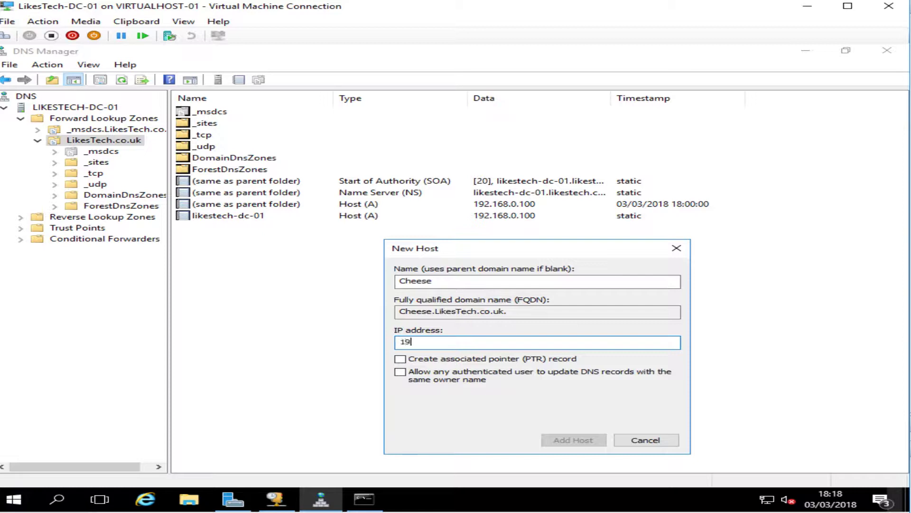
text(192.168.0.100)
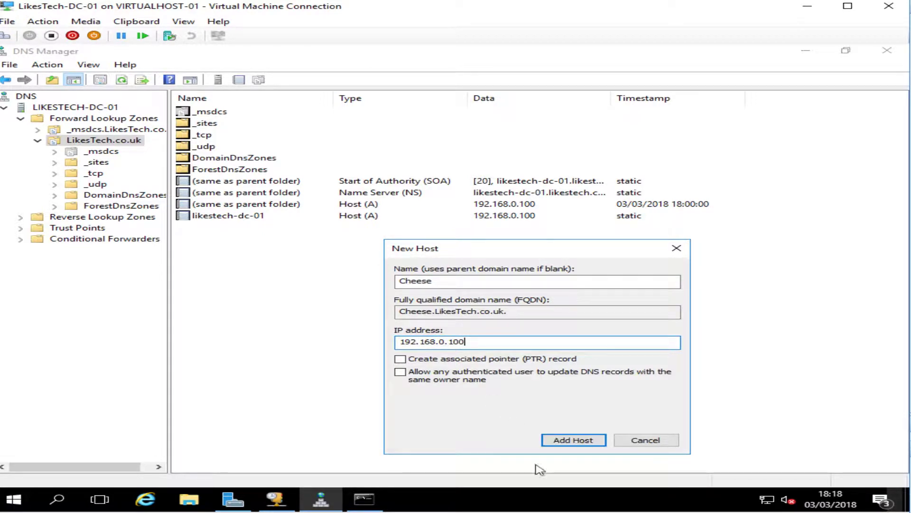
click(578, 440)
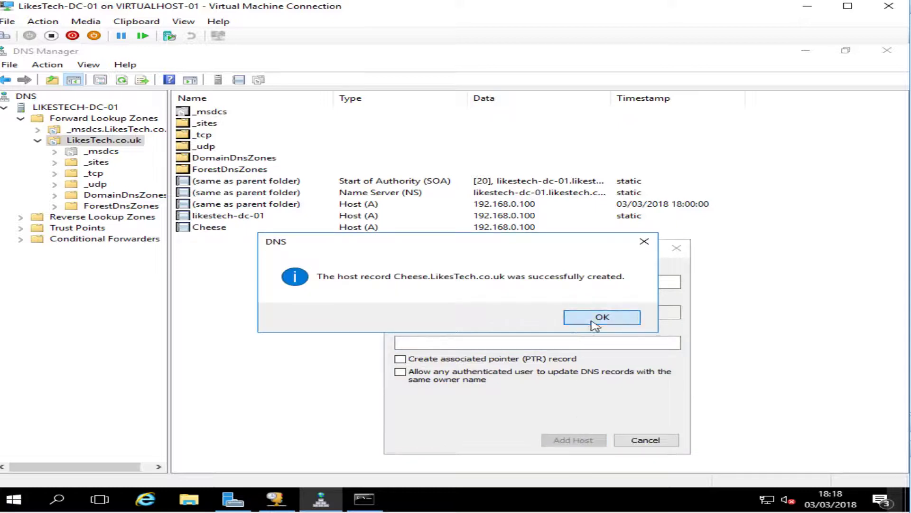
click(599, 317)
Close the New Host form and ping cheese, which replies from 192.168.0.100
click(644, 439)
click(370, 498)
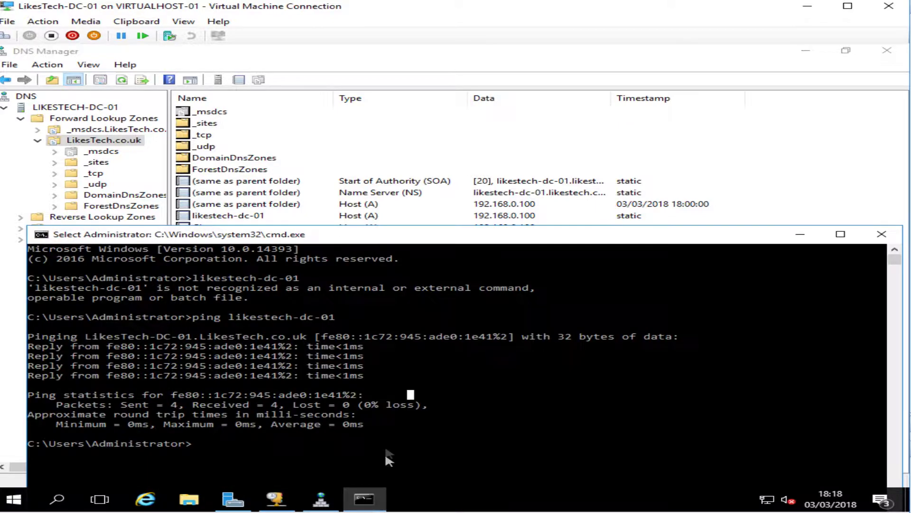
text(ping cheese)
key(Return)
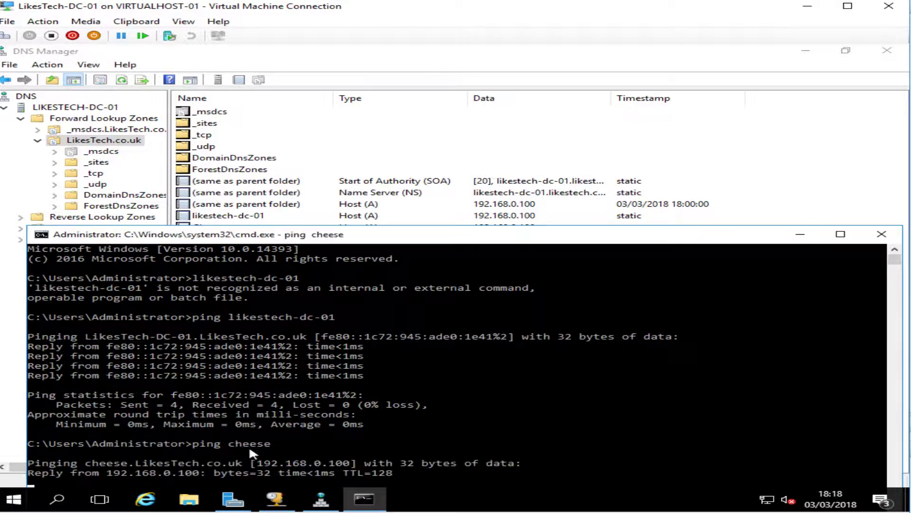
drag(409, 232, 411, 160)
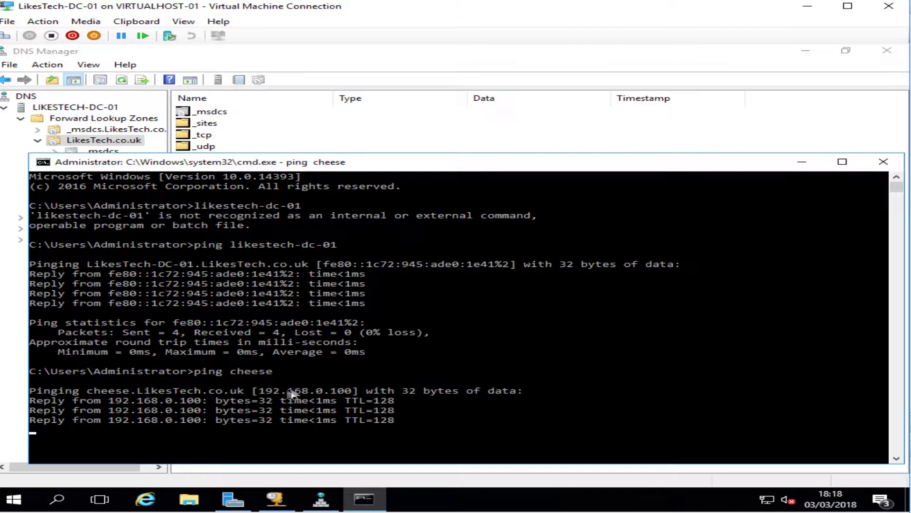
drag(261, 390, 342, 391)
click(333, 362)
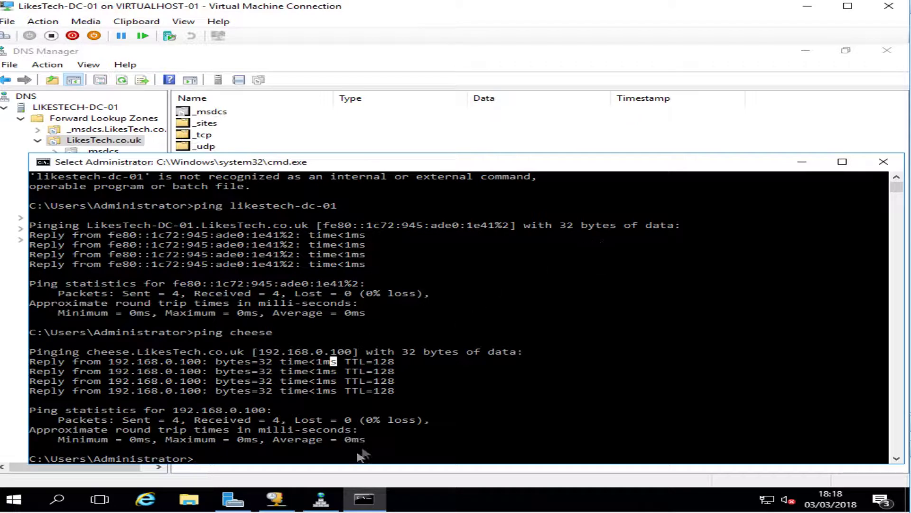
click(309, 458)
Ping cheese.Likestech.co.uk and highlight the resolved name in the output
text(ping )
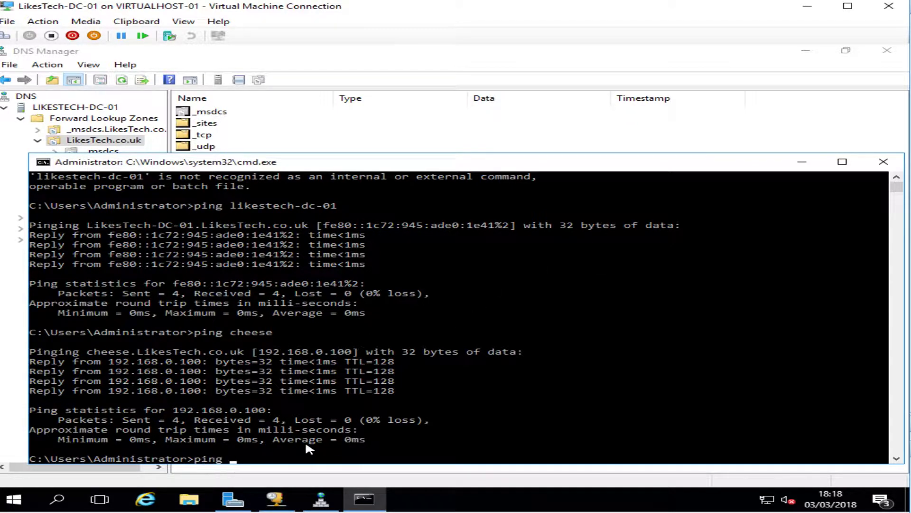
text(cheese.Likestech.co.u)
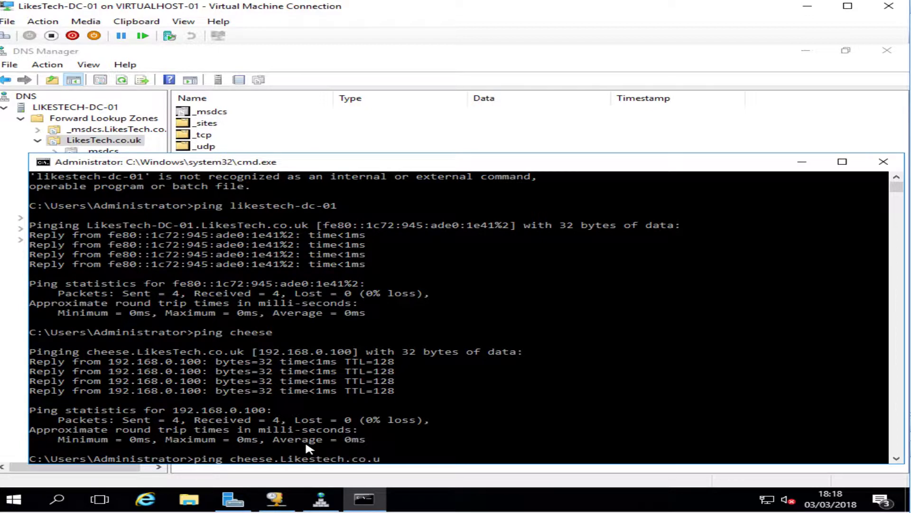
text(k)
key(Return)
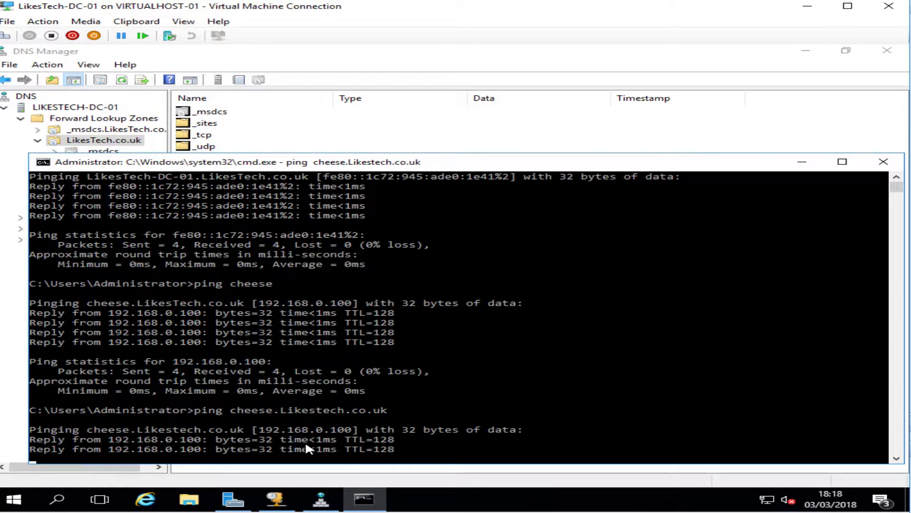
click(234, 400)
drag(234, 400, 379, 400)
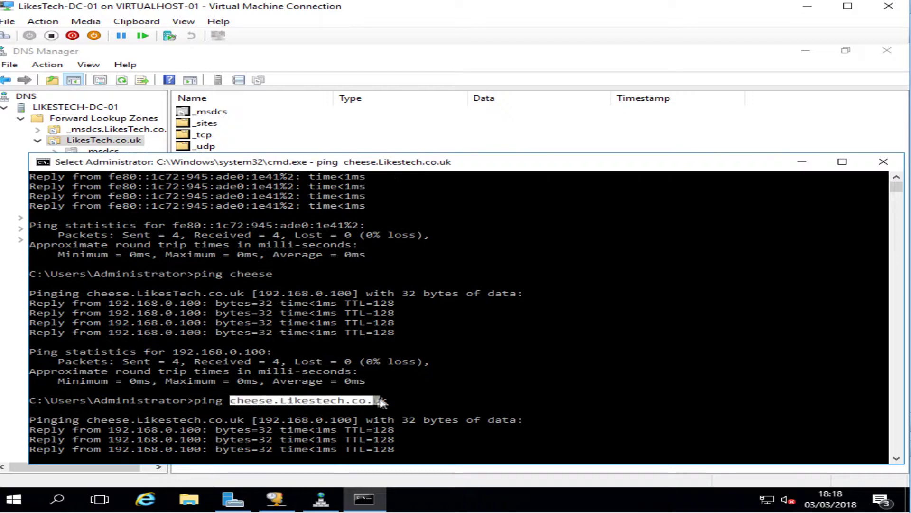
click(383, 400)
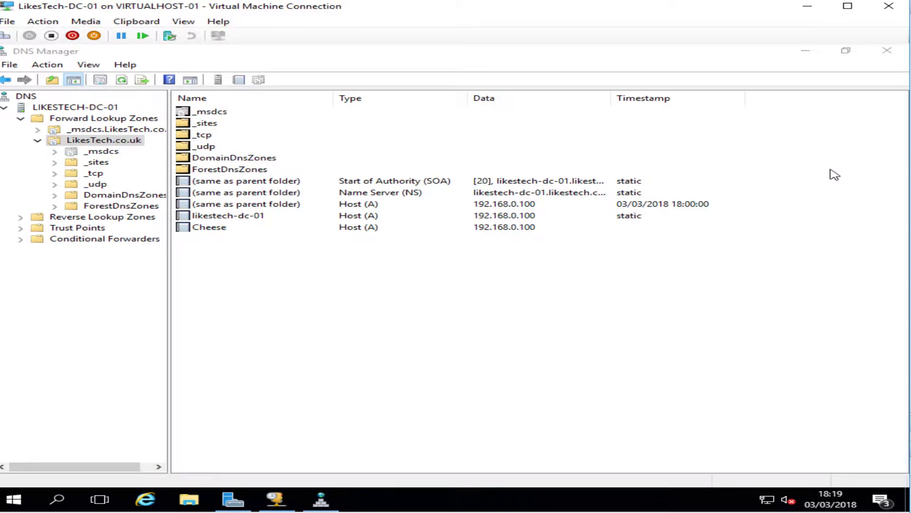
Open the Ethernet adapter's IPv4 properties via the Network and Sharing Center
right_click(768, 499)
click(767, 494)
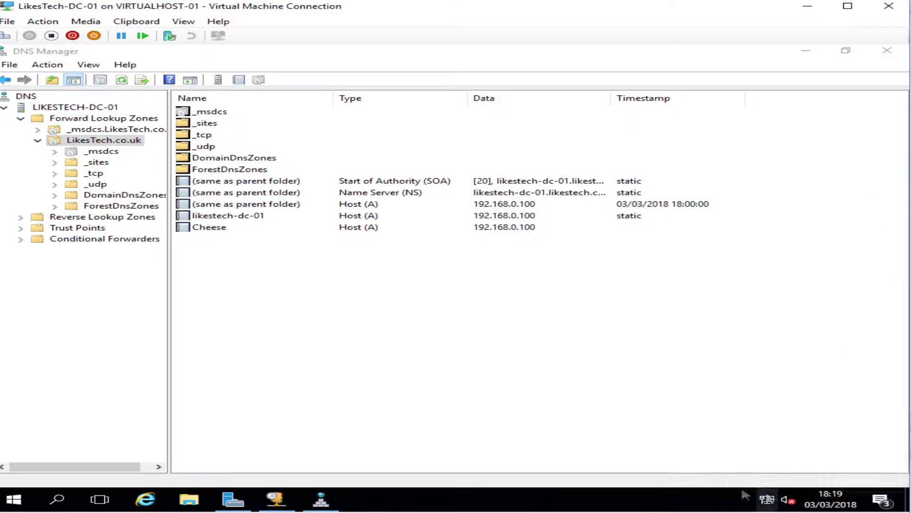
click(205, 166)
right_click(276, 189)
click(337, 307)
double_click(243, 294)
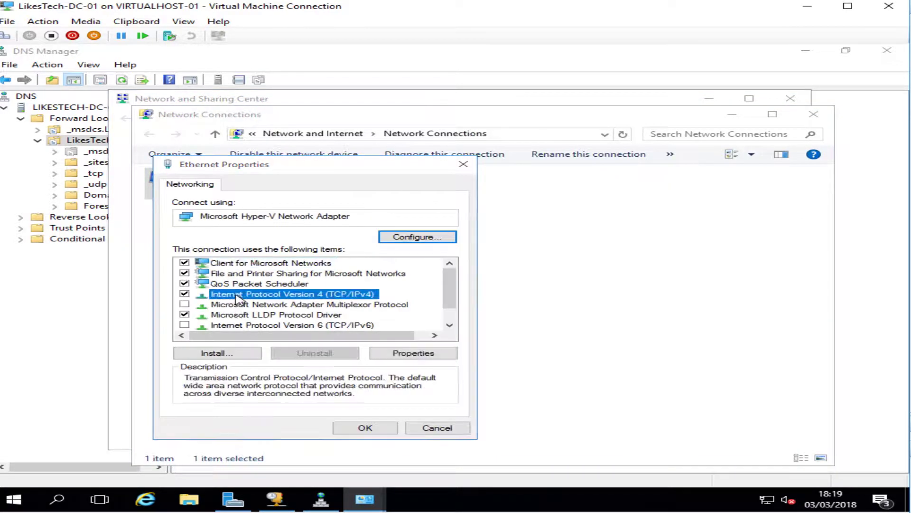
Replace preferred DNS 127.0.0.1 with 123.123.123.123, save, and minimize the network windows
click(476, 395)
key(BackSpace)
key(BackSpace)
key(BackSpace)
key(BackSpace)
key(BackSpace)
key(BackSpace)
key(BackSpace)
key(BackSpace)
key(BackSpace)
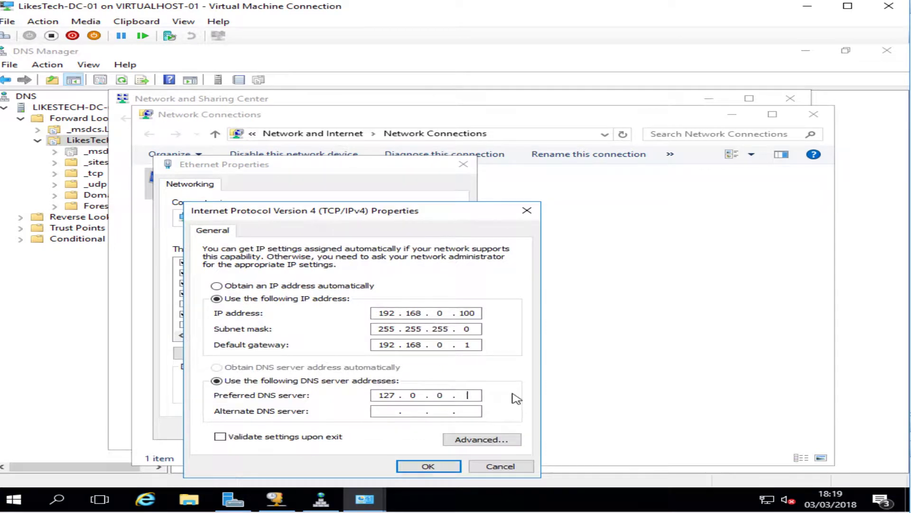
text(123123123123)
click(429, 465)
click(365, 427)
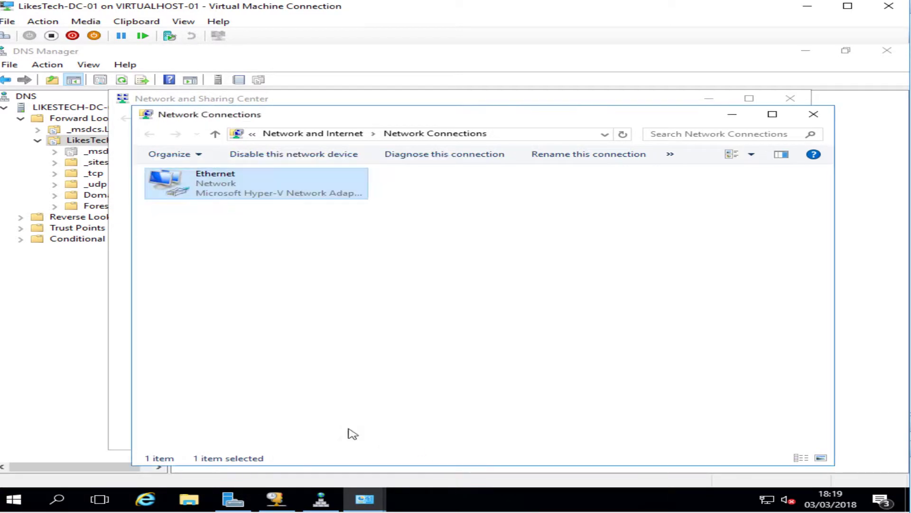
click(732, 115)
click(711, 100)
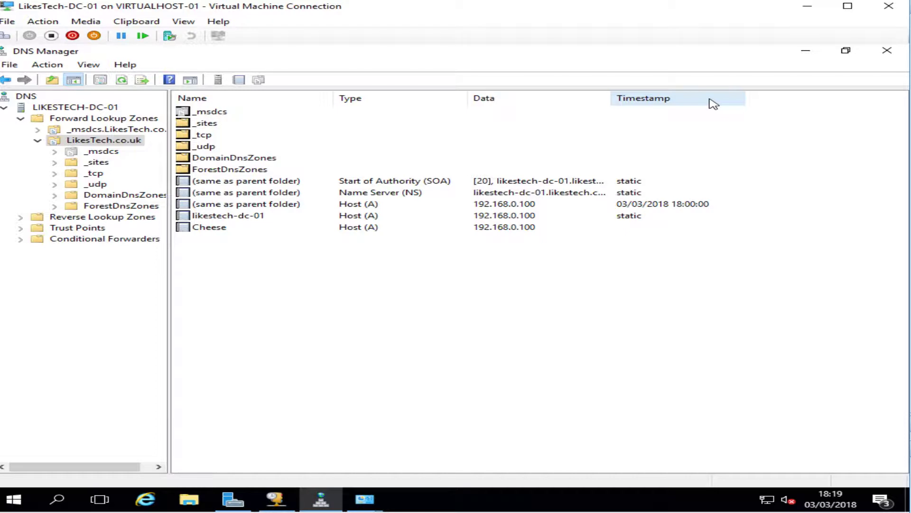
click(144, 500)
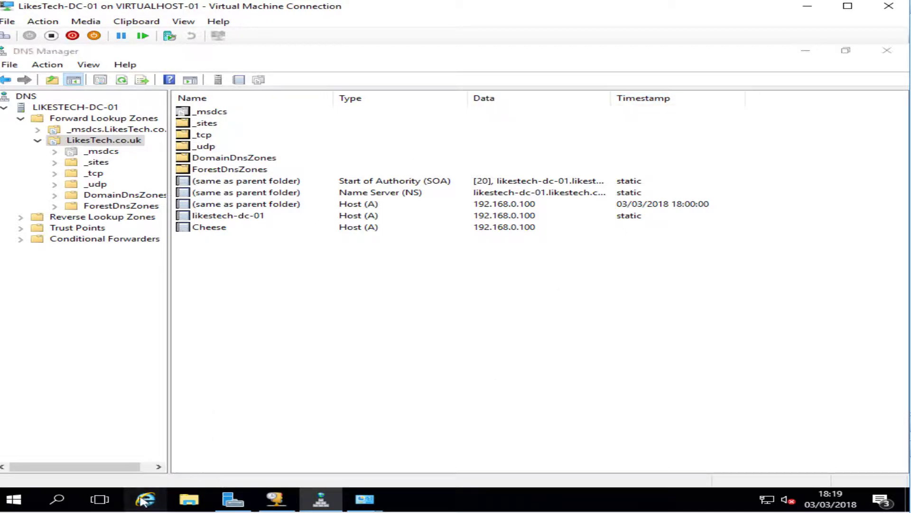
click(210, 90)
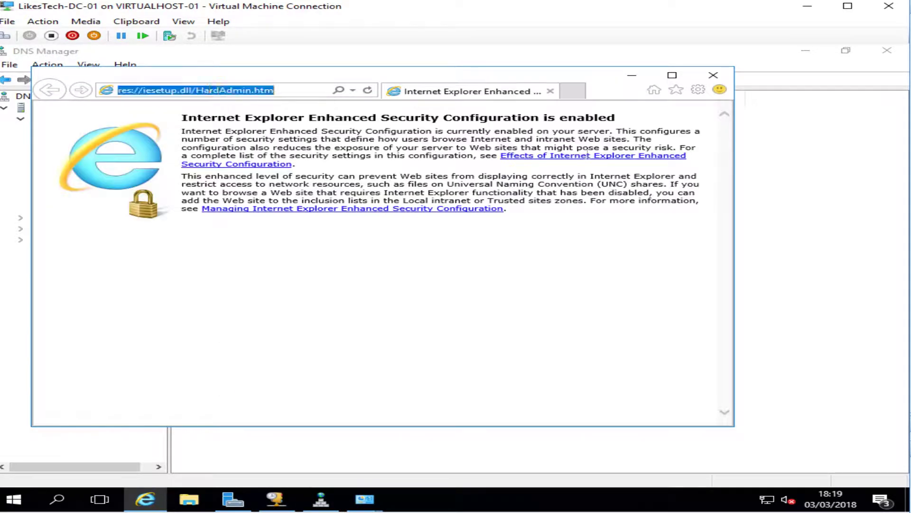
text(google.co.uk/)
key(Return)
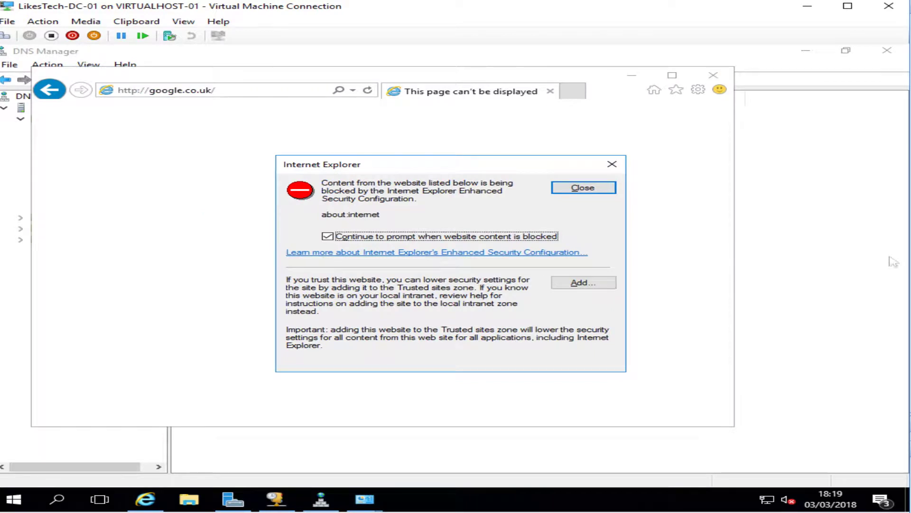
click(613, 164)
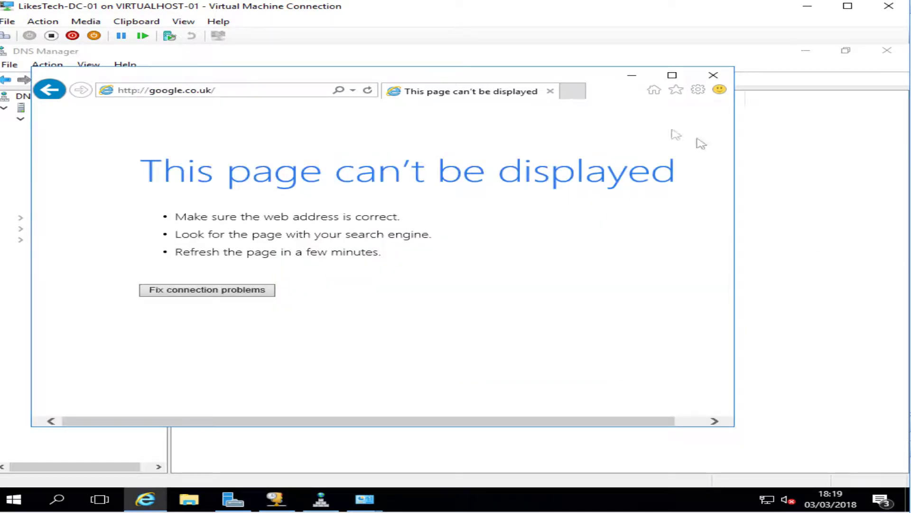
click(713, 75)
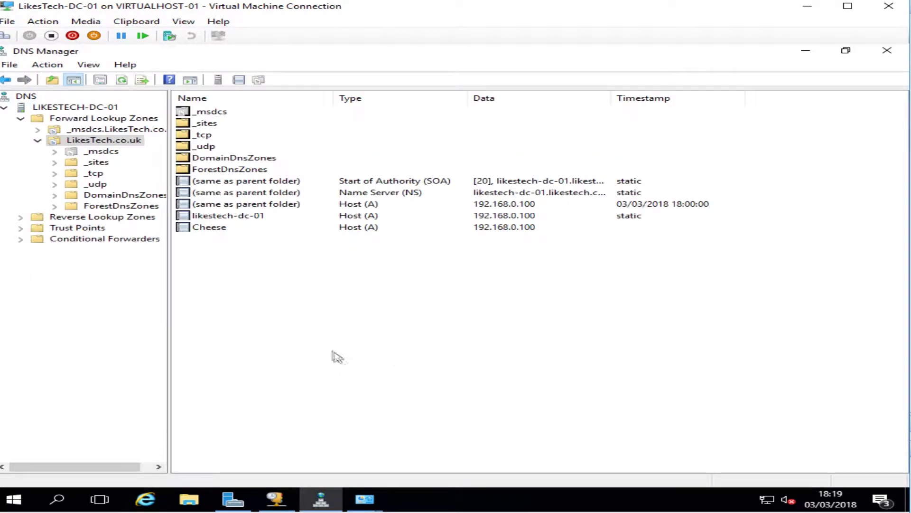
Open a new Command Prompt with Run > cmd and move it down over the desktop
right_click(21, 496)
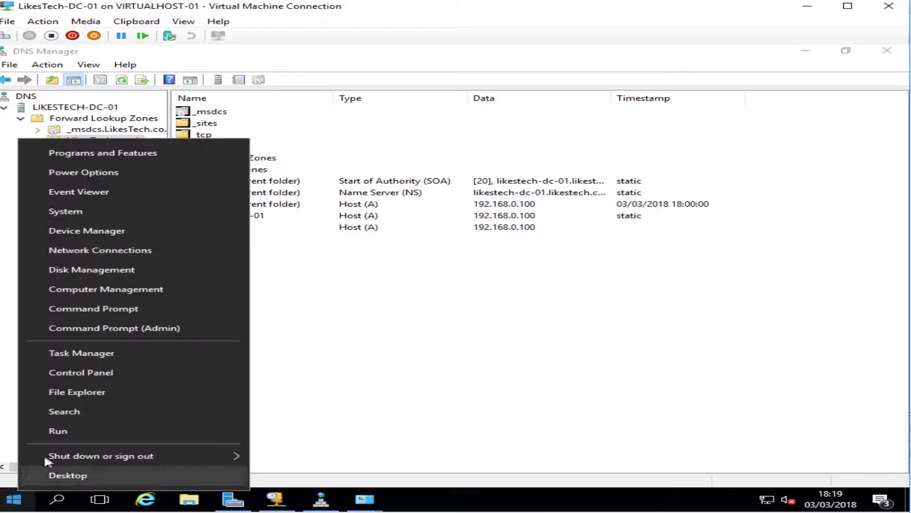
click(65, 431)
text(cmd)
key(Return)
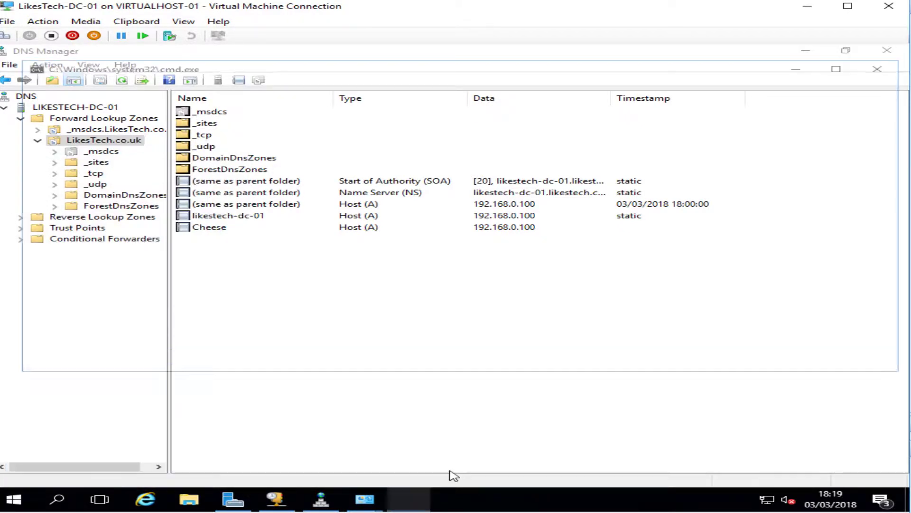
drag(420, 110, 426, 279)
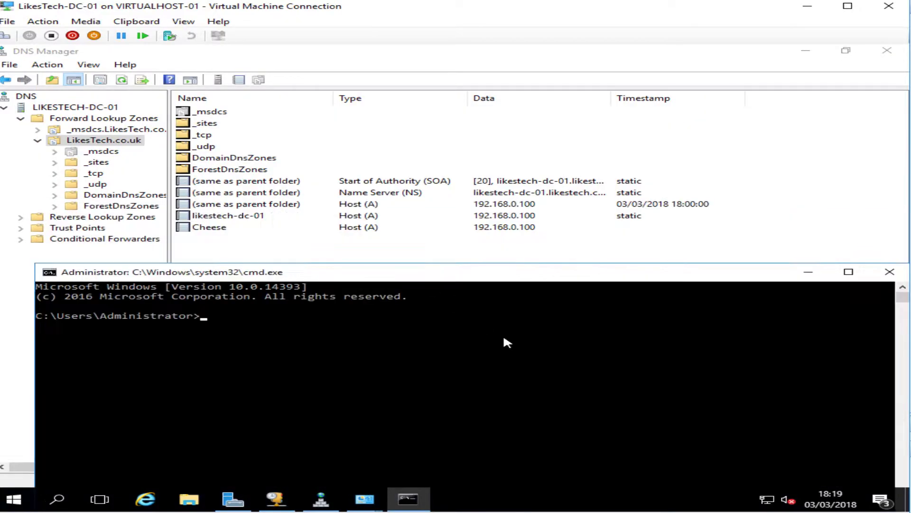
Ping cheese and cancel with Ctrl+C when it gets no response
text(ping cheese)
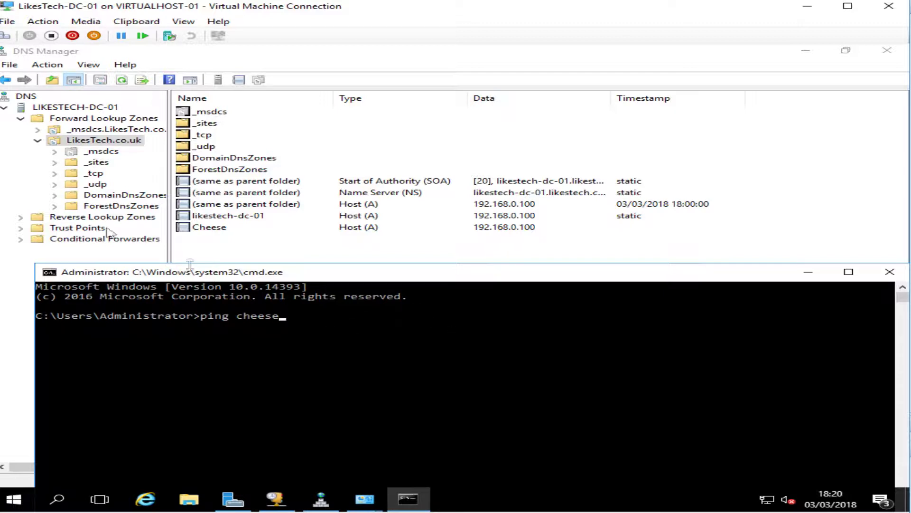
key(Return)
key(ctrl+c)
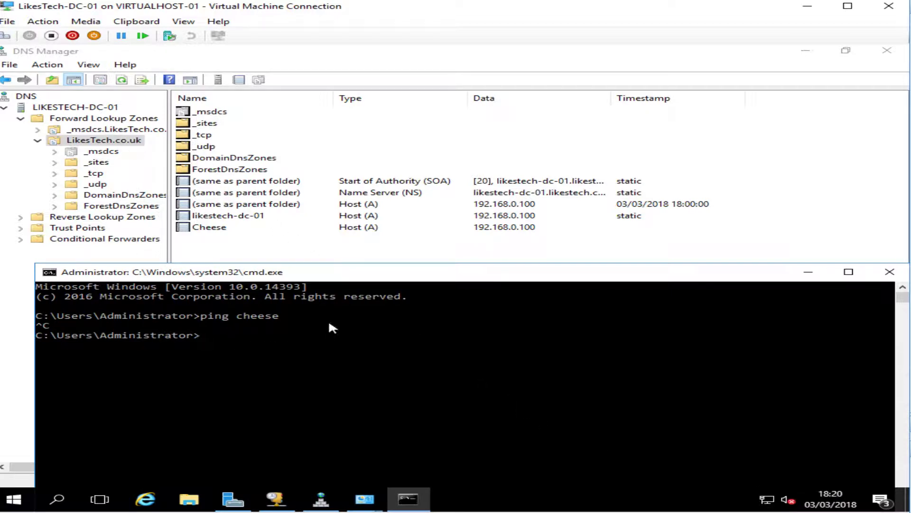
right_click(769, 502)
click(779, 488)
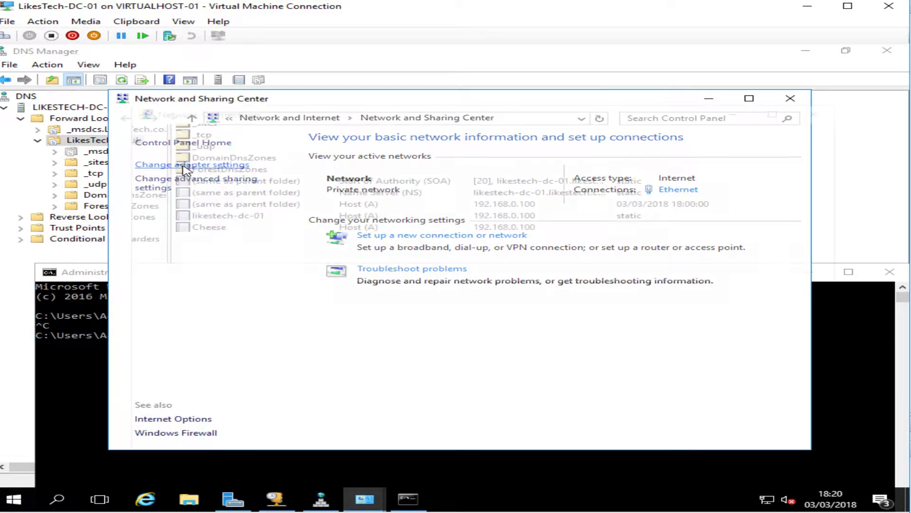
click(185, 165)
right_click(270, 190)
click(338, 306)
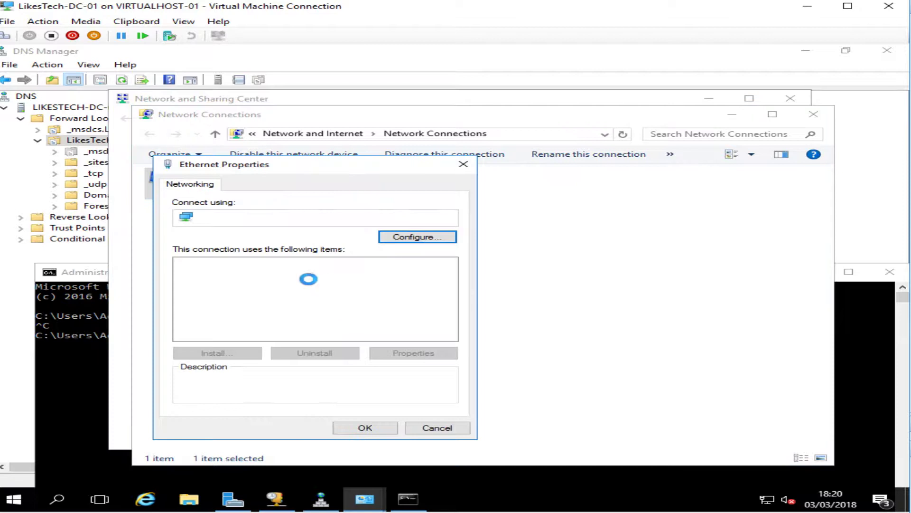
double_click(248, 296)
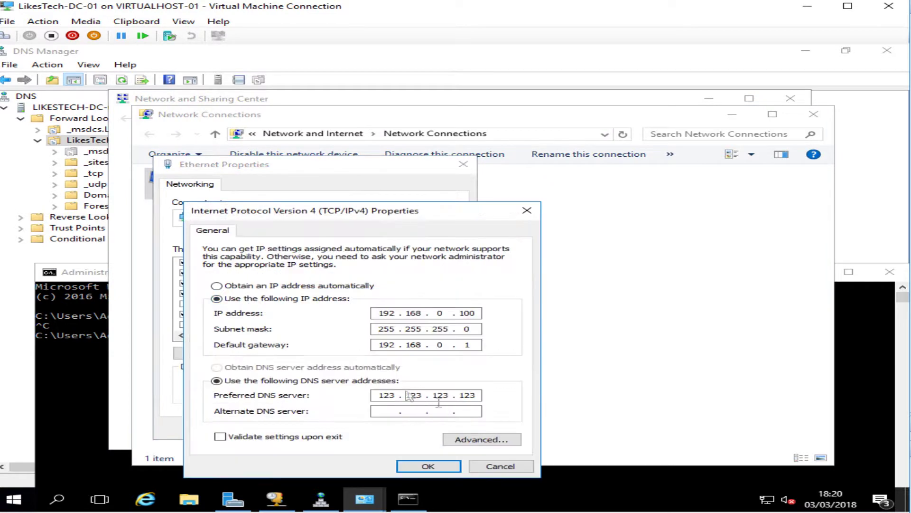
click(500, 466)
click(436, 428)
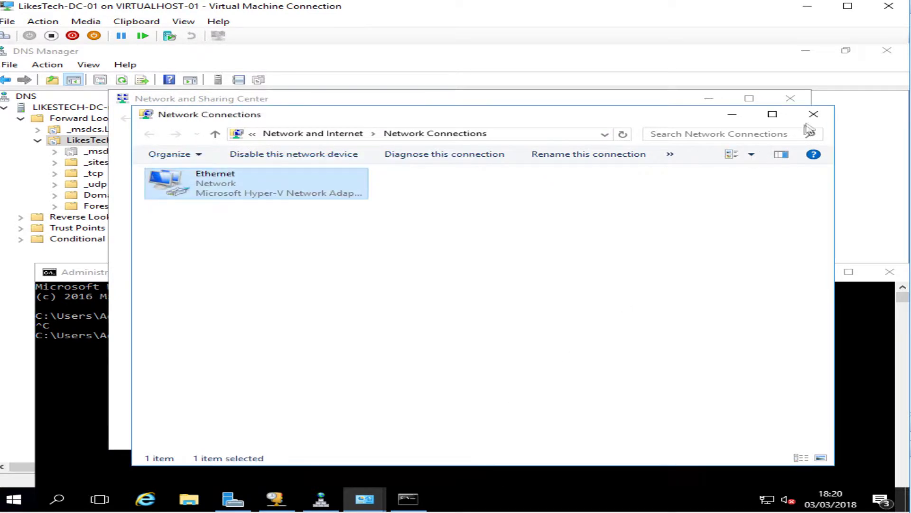
click(813, 114)
click(791, 98)
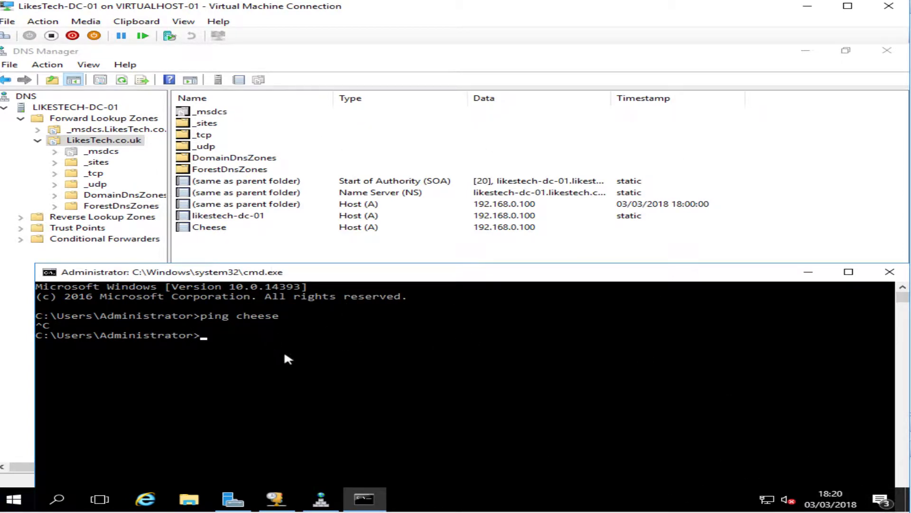
Run ping fred and stop it with Ctrl+C after it stalls unanswered
text(ping fred)
key(Return)
key(ctrl+c)
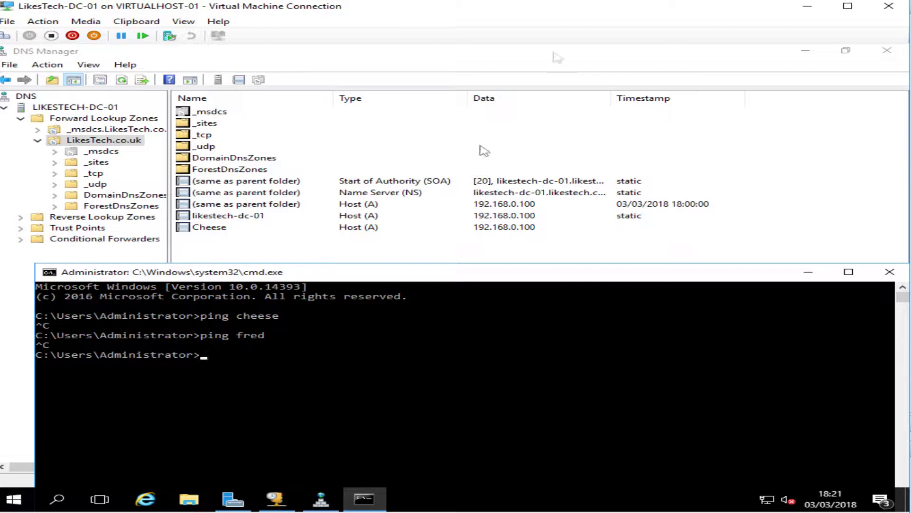
Add 8.8.4.4 to the LIKESTECH-DC-01 forwarders list, apply it, and close the server properties
right_click(94, 111)
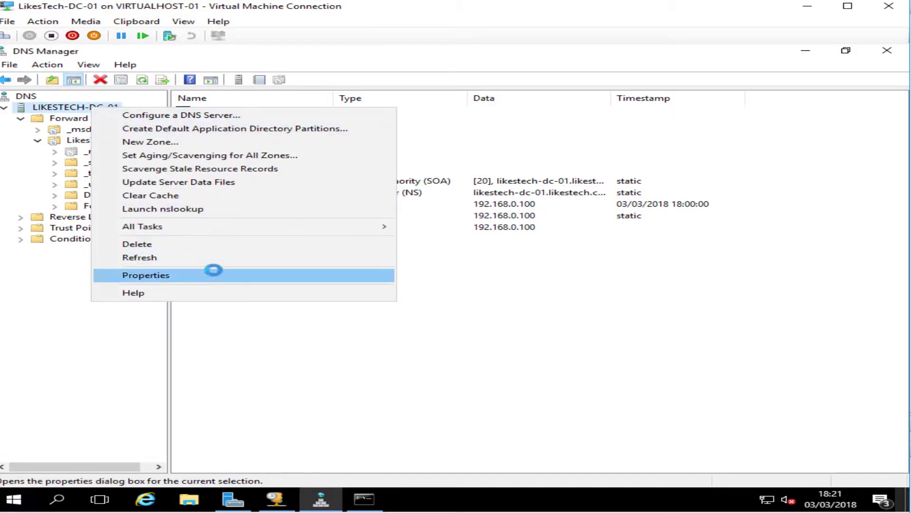
click(214, 274)
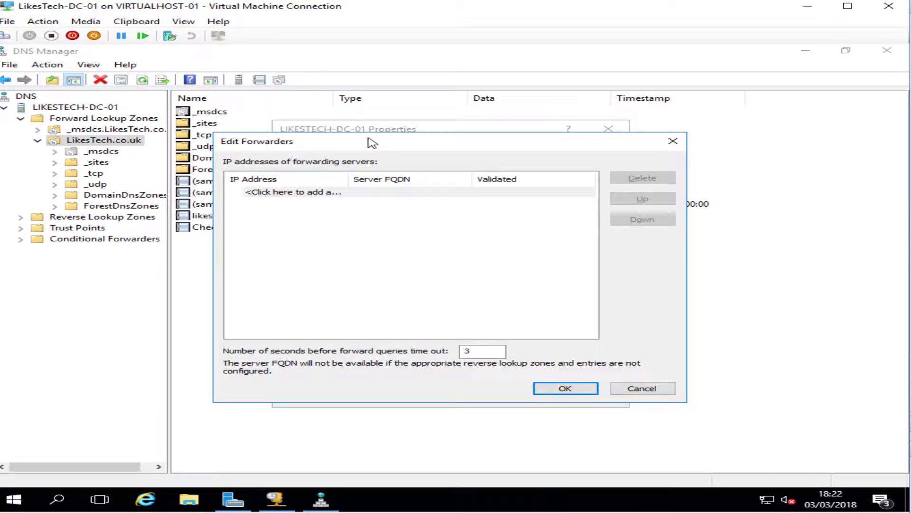
click(317, 193)
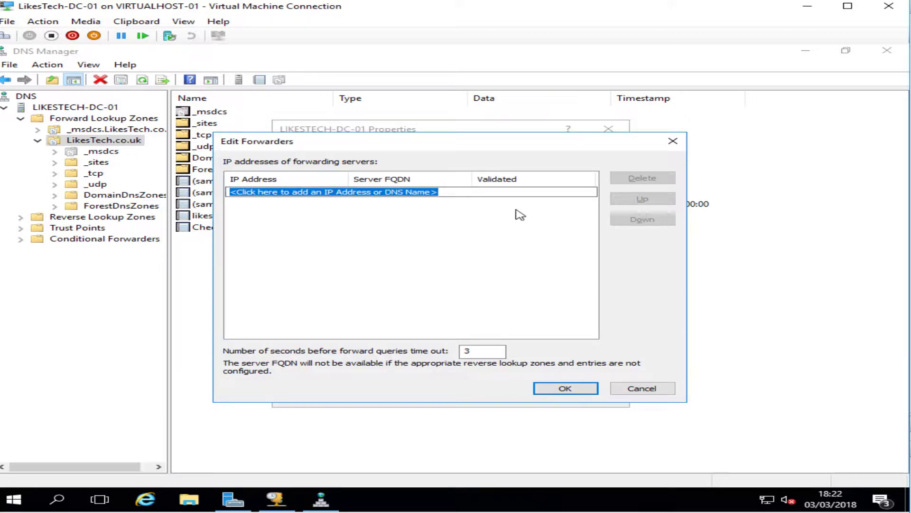
text(8.8.4.4)
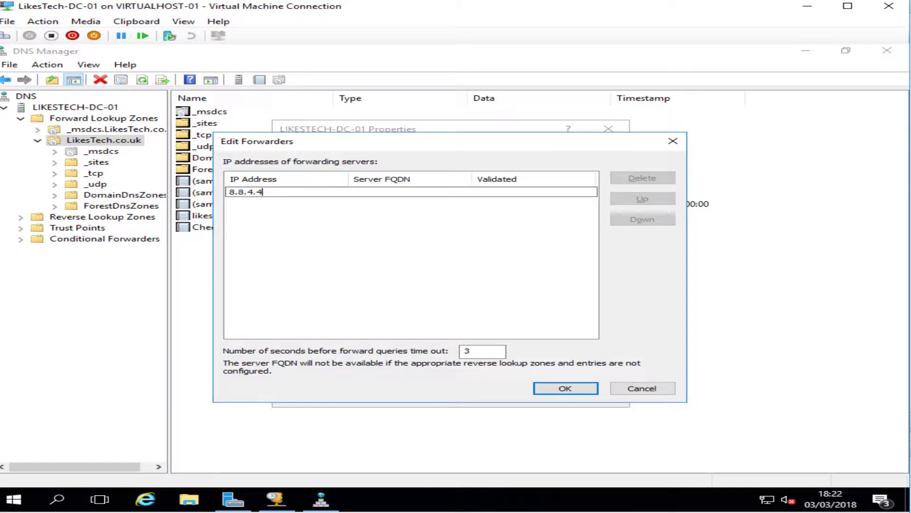
click(564, 388)
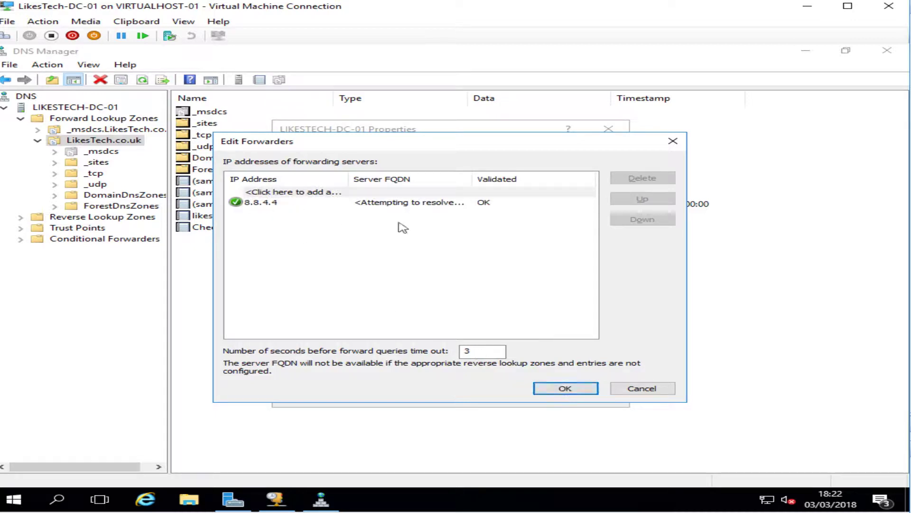
click(565, 389)
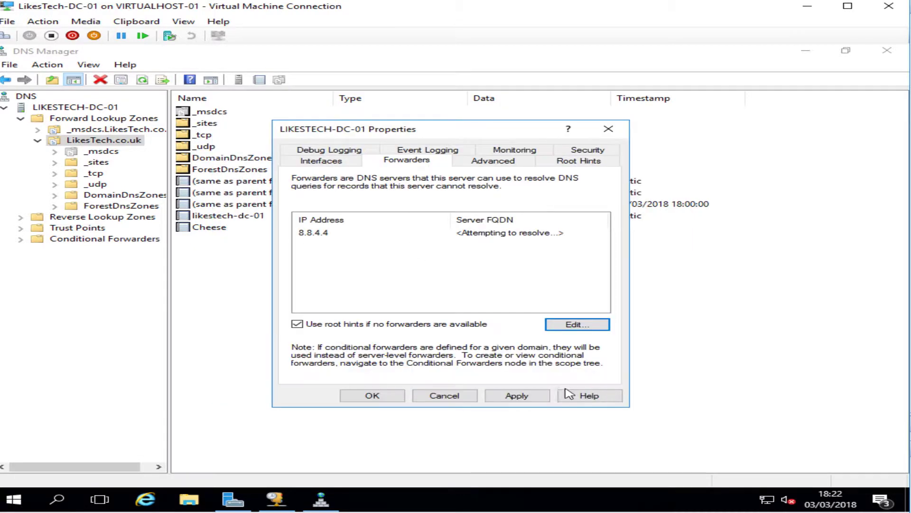
click(539, 398)
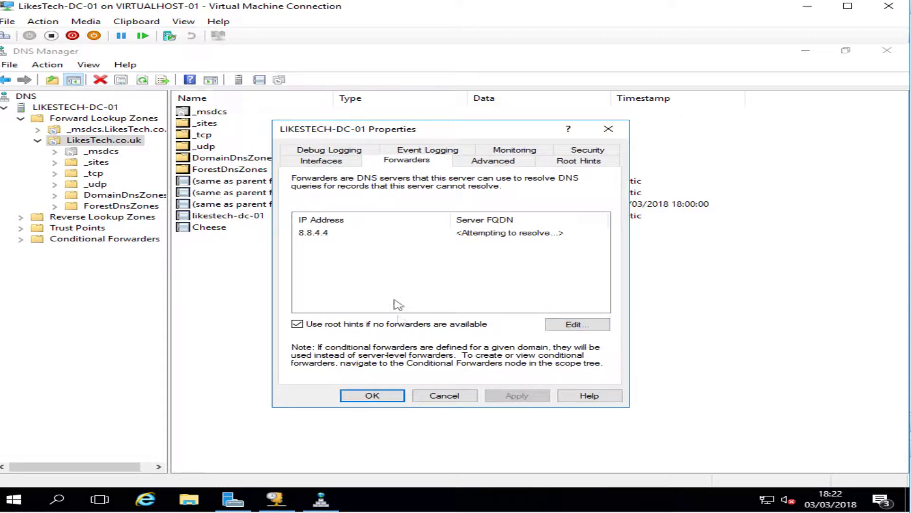
click(372, 395)
Glance at the LikesTech.co.uk zone properties, then recheck that the 8.8.4.4 forwarder is kept unchanged
right_click(112, 141)
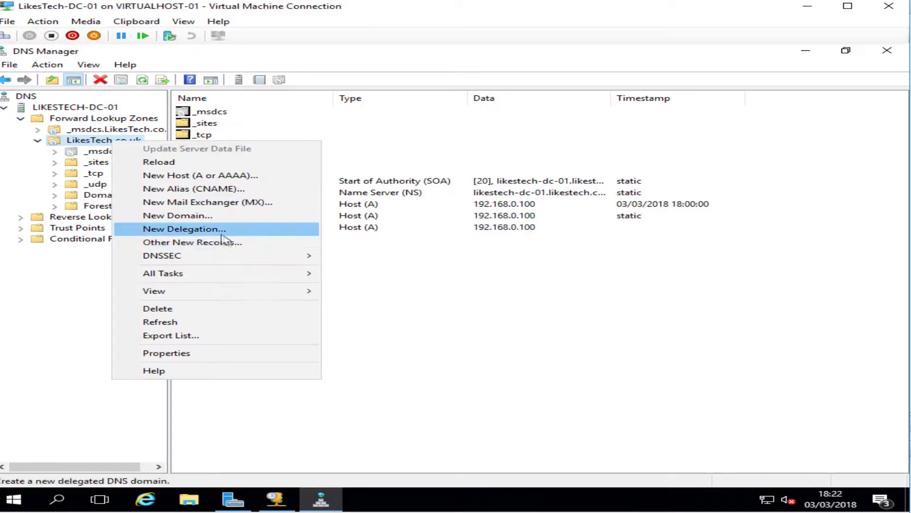
click(217, 352)
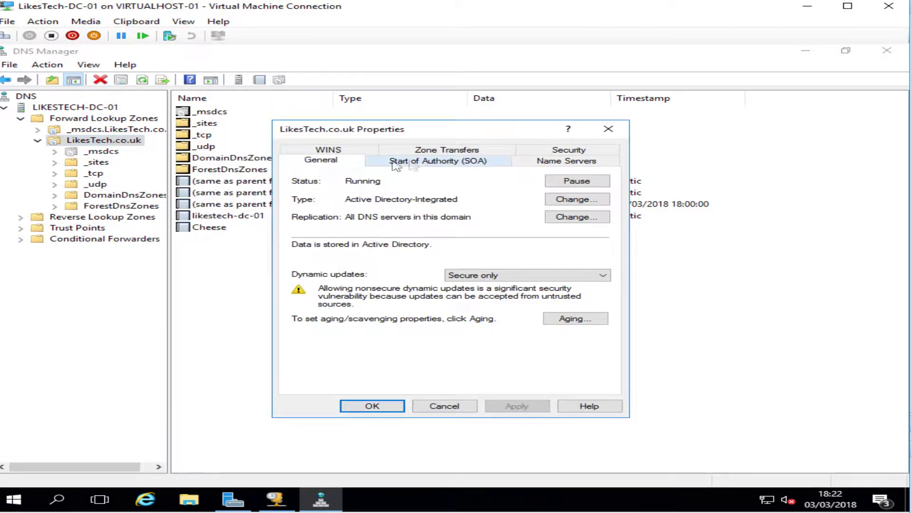
click(608, 128)
right_click(81, 108)
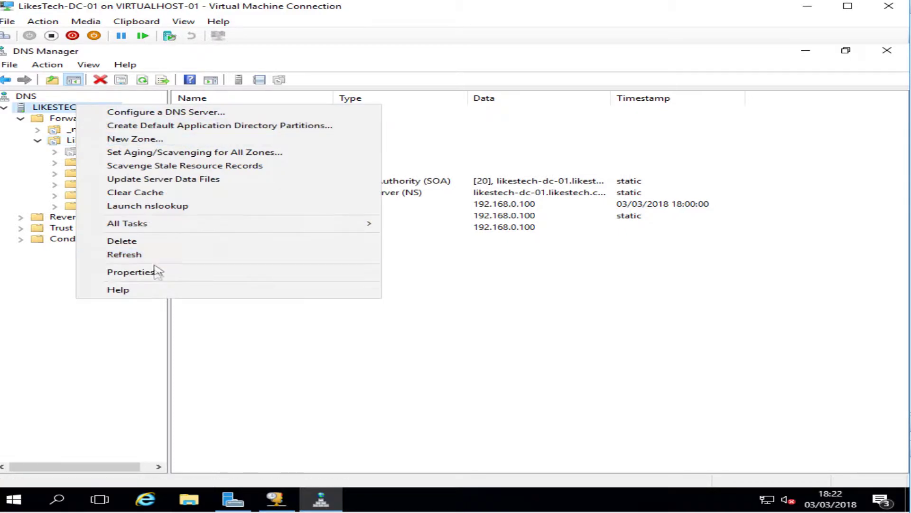
click(156, 269)
click(421, 161)
click(339, 233)
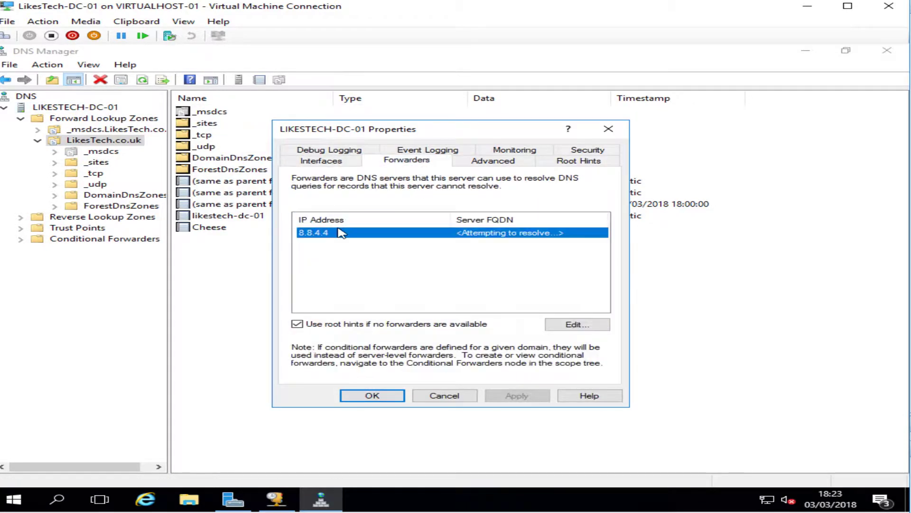
click(565, 326)
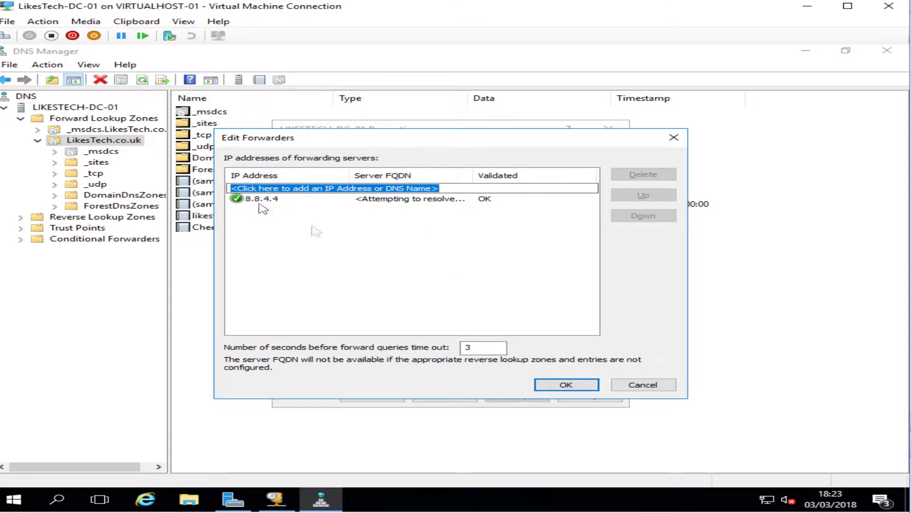
click(550, 390)
click(372, 394)
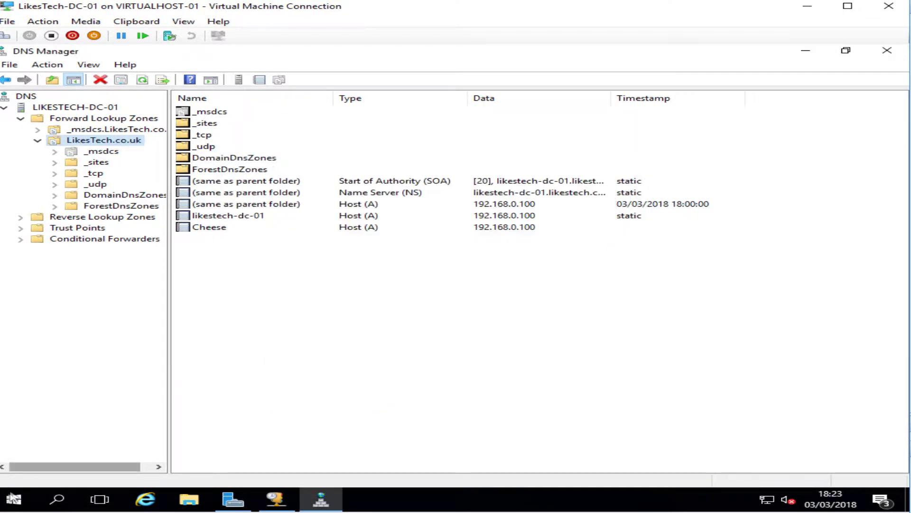
right_click(14, 499)
Set the Ethernet adapter's IPv4 preferred DNS server to 8.8.4.4 and close the network windows
click(755, 499)
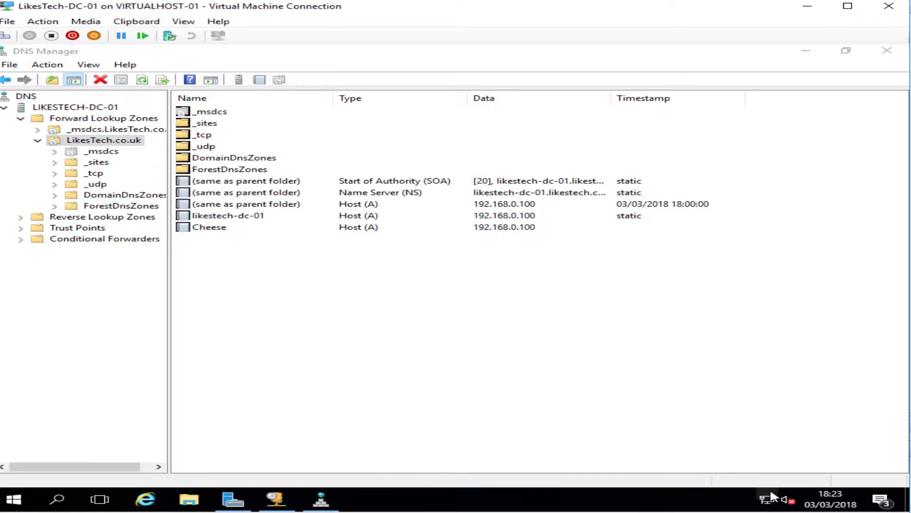
click(212, 166)
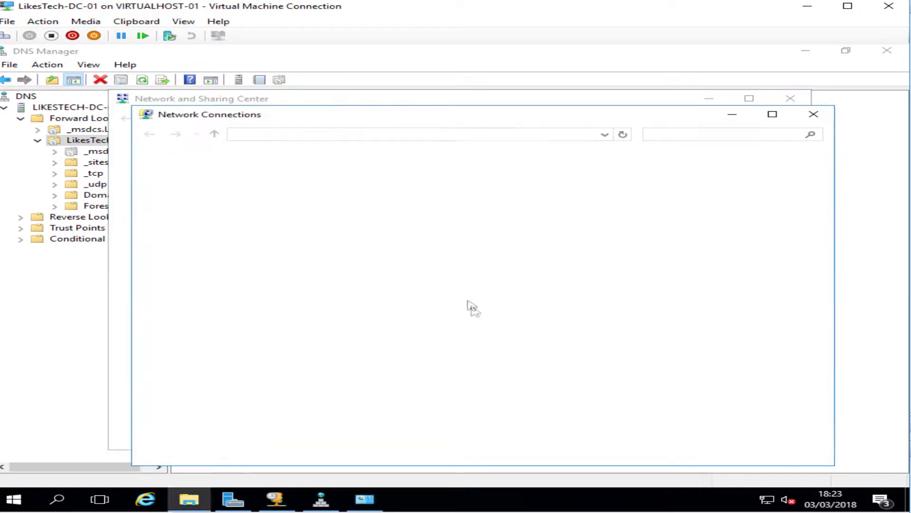
right_click(241, 181)
click(323, 295)
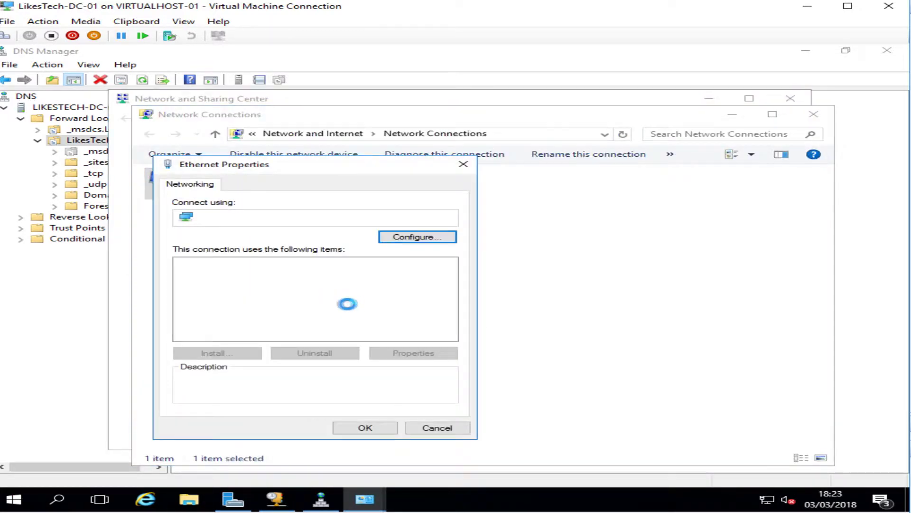
double_click(285, 293)
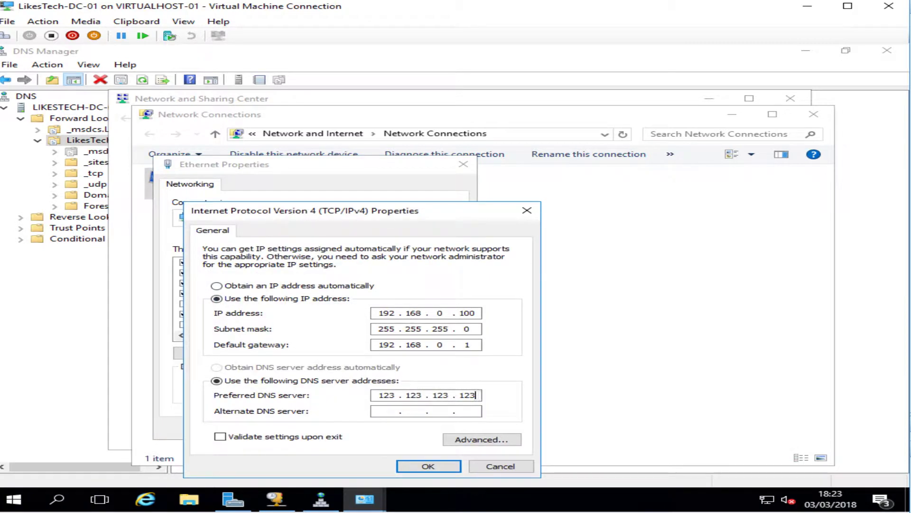
key(BackSpace)
key(BackSpace)
key(BackSpace)
key(BackSpace)
key(BackSpace)
key(BackSpace)
key(BackSpace)
key(BackSpace)
key(BackSpace)
key(BackSpace)
key(BackSpace)
key(BackSpace)
text(8.8.4.4)
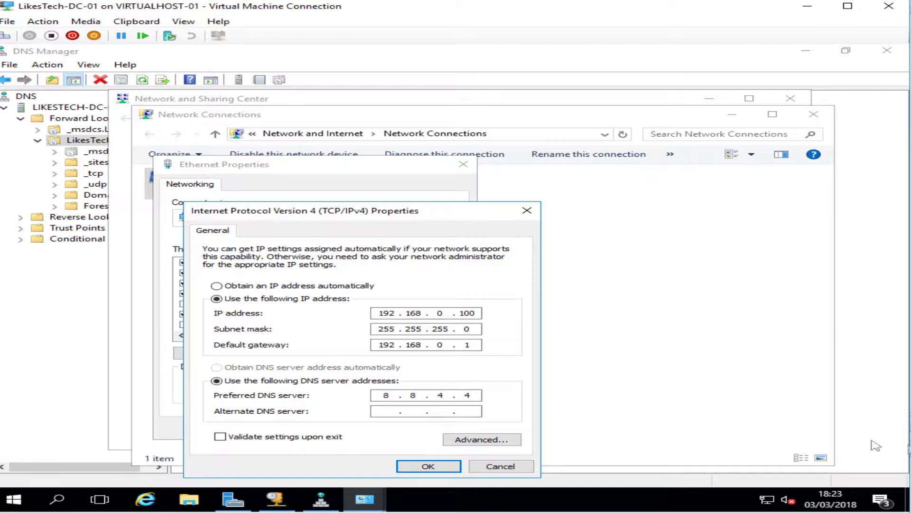
click(429, 466)
click(371, 425)
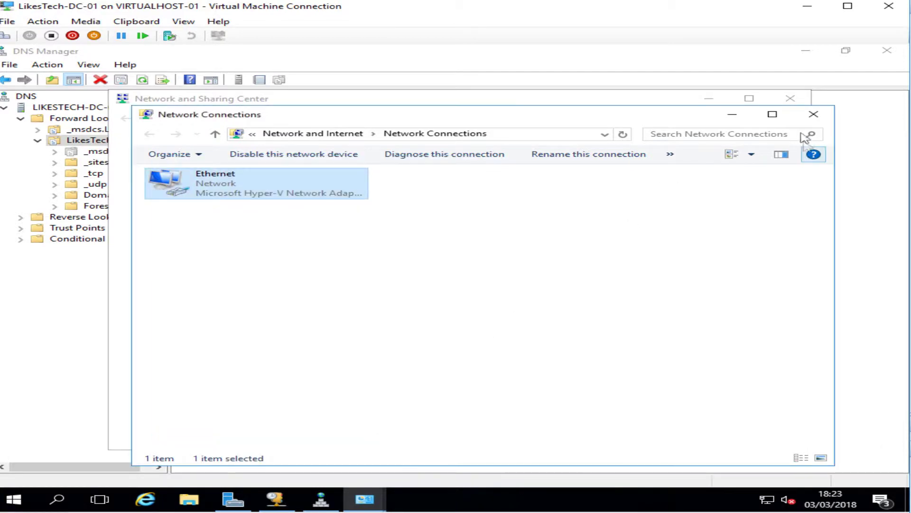
click(814, 114)
click(790, 98)
Open a Command Prompt, ping 8.8.4.4 until it replies, then stop it with Ctrl+C
right_click(19, 499)
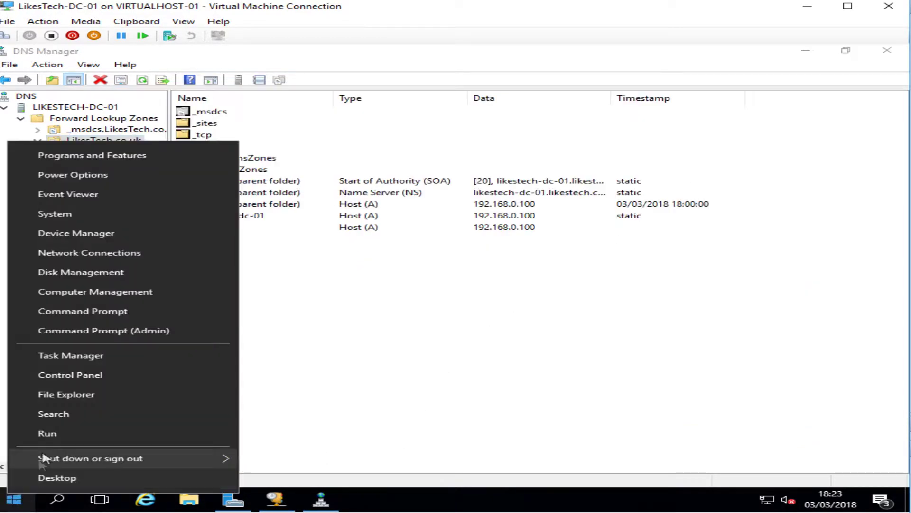
click(28, 434)
key(Return)
text(ping 8/)
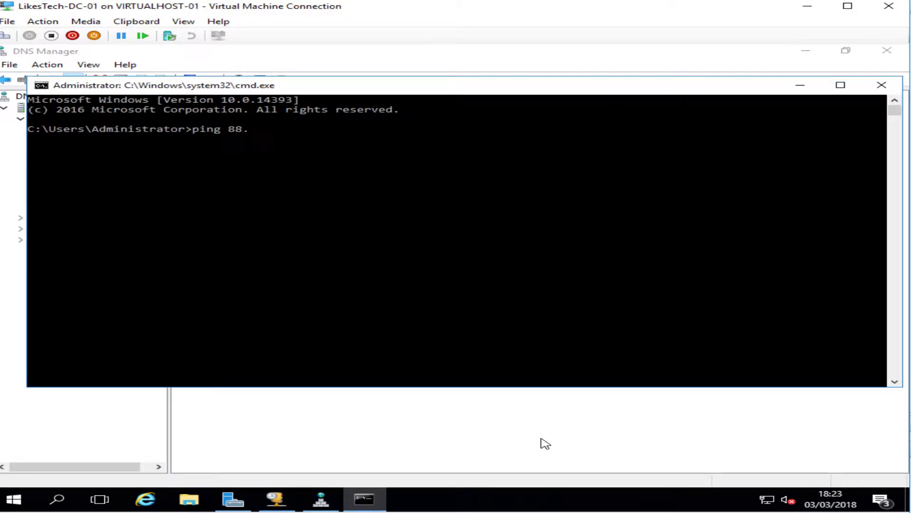
key(BackSpace)
text(.8.4.4)
key(Return)
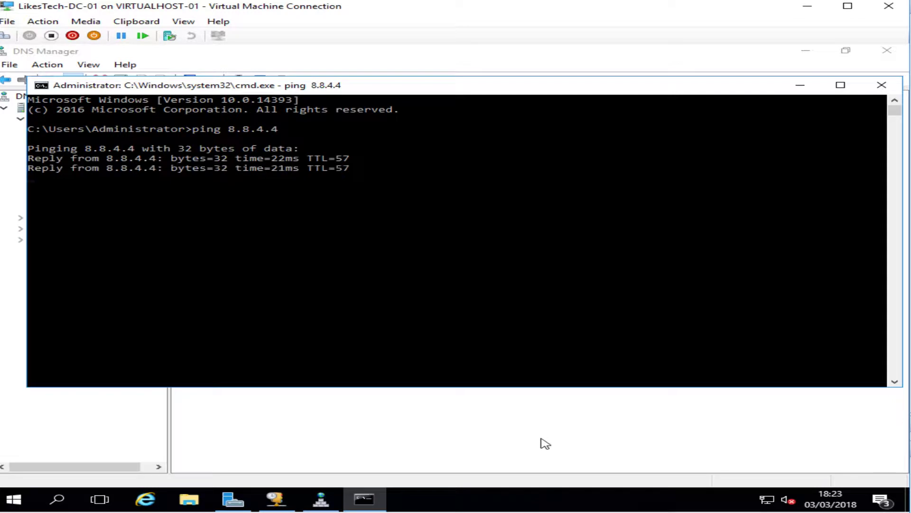
key(ctrl+c)
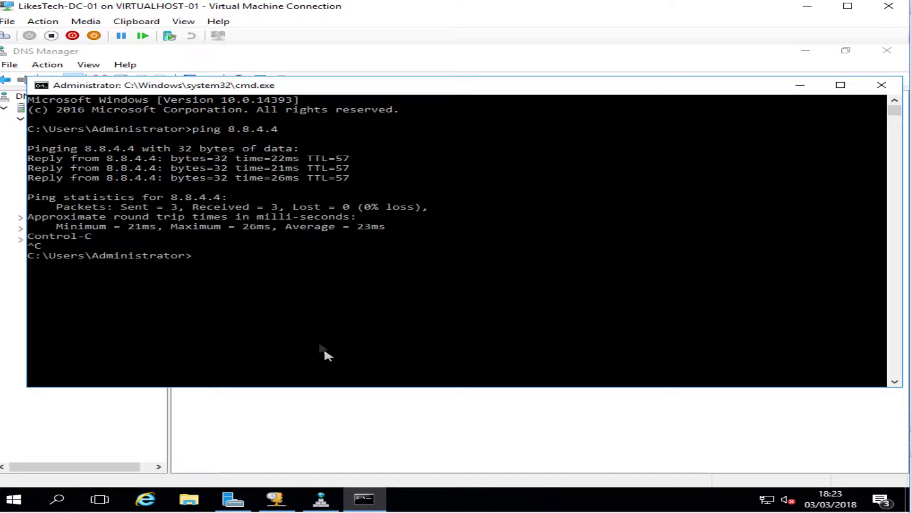
click(145, 498)
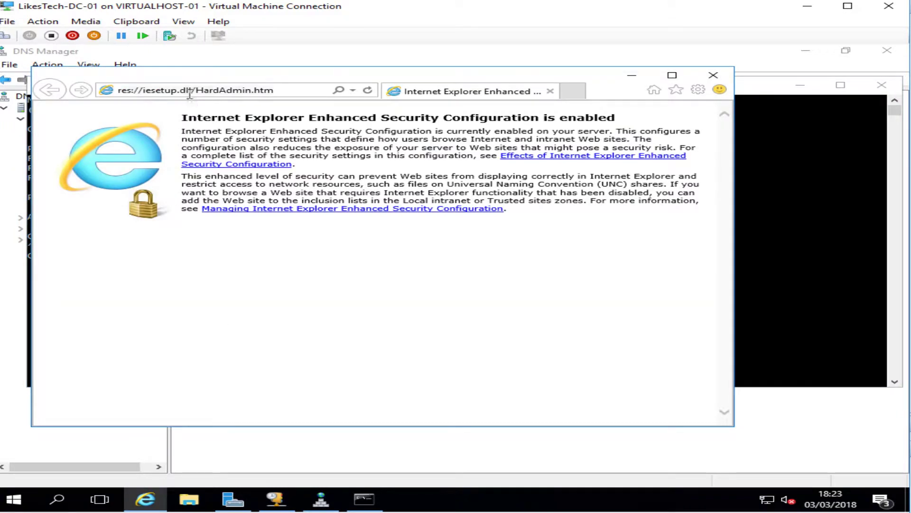
Load google.co.uk in Internet Explorer, dismissing the security alert and blocked-content notice
click(189, 90)
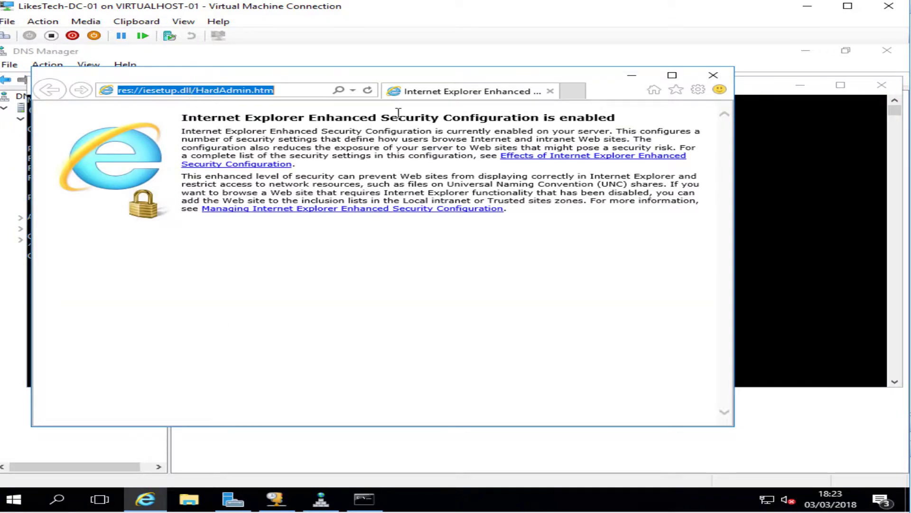
text(google.co.uk/)
key(Return)
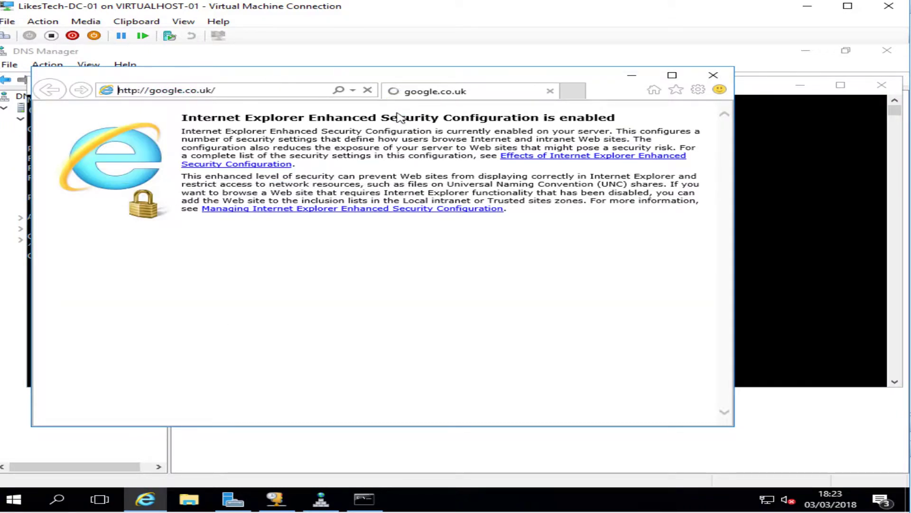
click(490, 302)
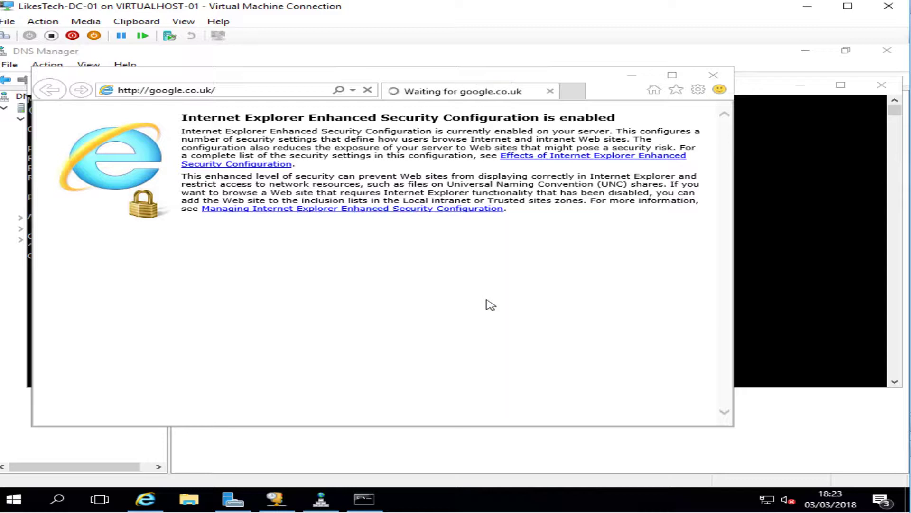
click(583, 188)
Minimize the Command Prompt and drag the browser window so the DNS zone list shows
click(785, 86)
click(800, 85)
drag(449, 83, 509, 216)
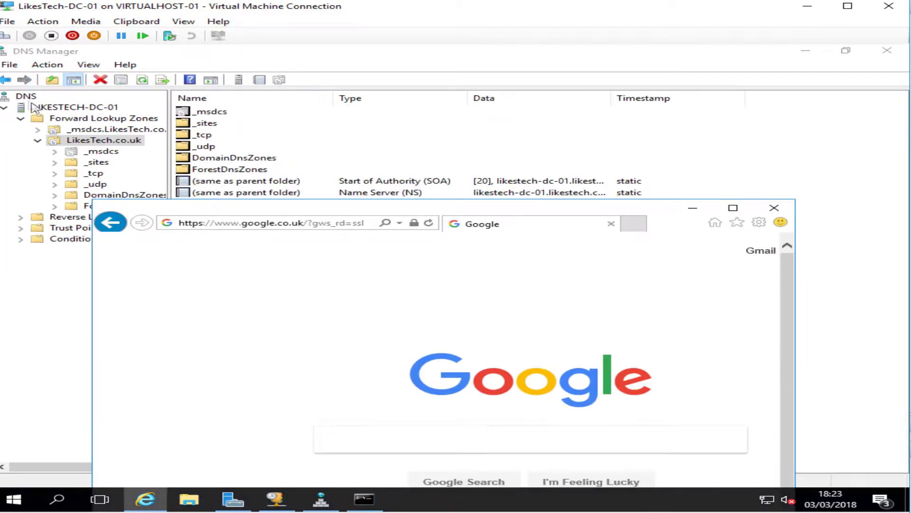
drag(286, 208, 288, 159)
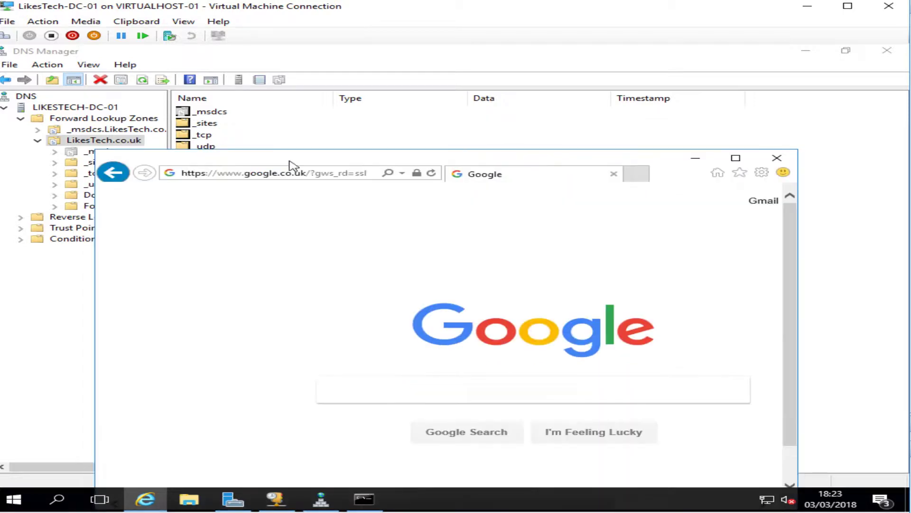
Reach the Ethernet adapter's IPv4 properties through the Network and Sharing Center
click(695, 158)
right_click(770, 498)
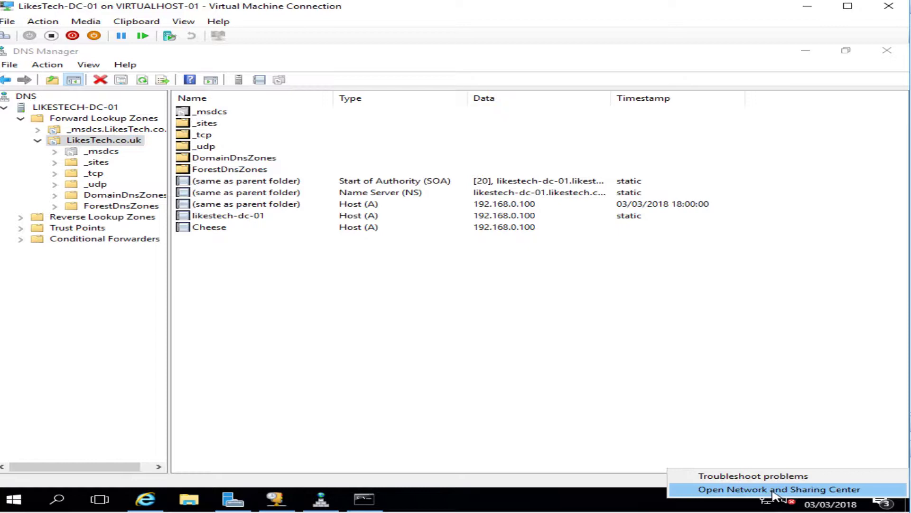
click(772, 490)
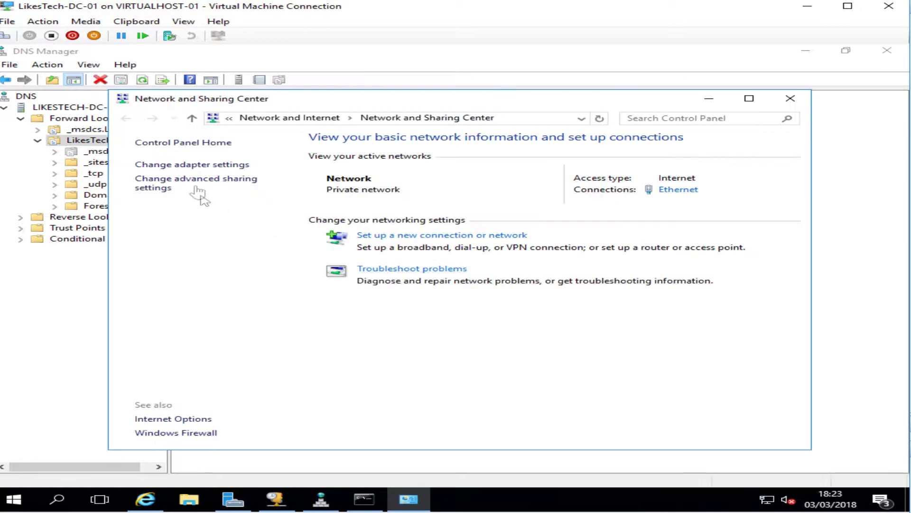
click(192, 167)
click(287, 193)
right_click(286, 190)
click(369, 304)
click(253, 303)
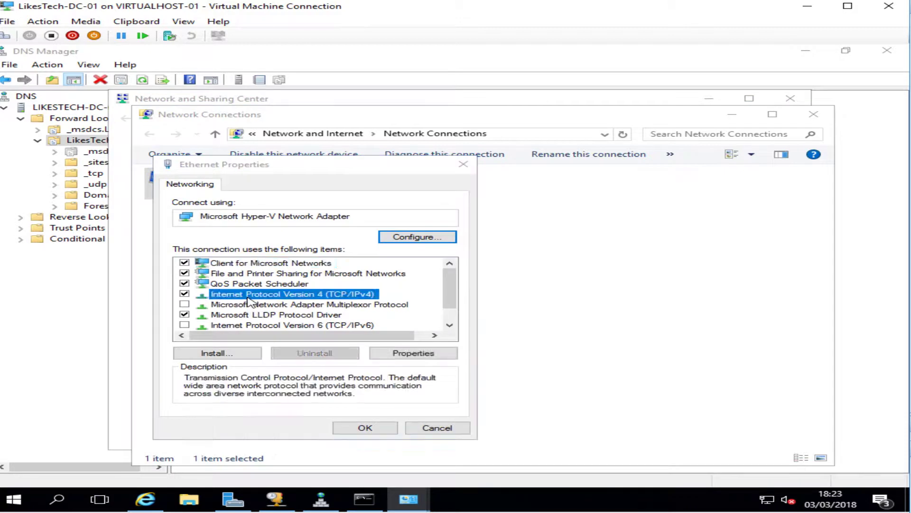
click(414, 352)
Change the preferred DNS server to 127.0.0.1, save, close the network windows, and restore Internet Explorer
key(BackSpace)
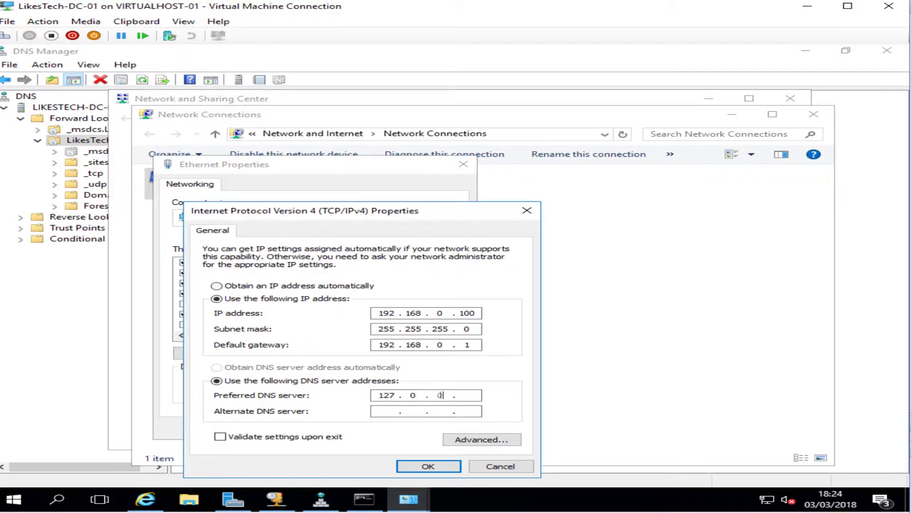
click(428, 465)
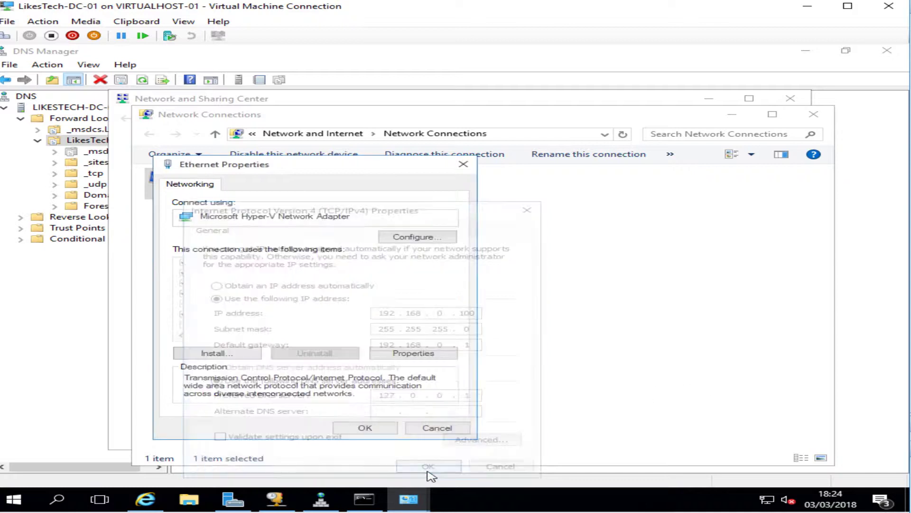
click(365, 428)
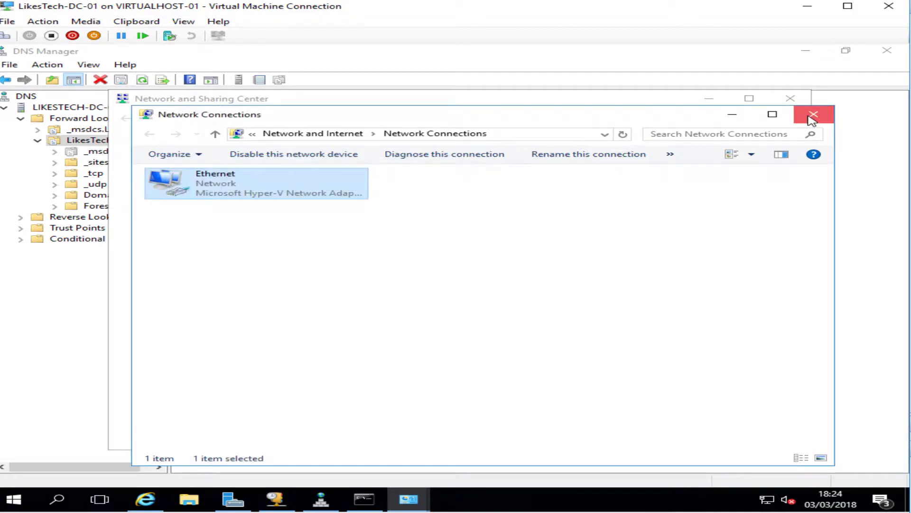
click(813, 115)
click(791, 98)
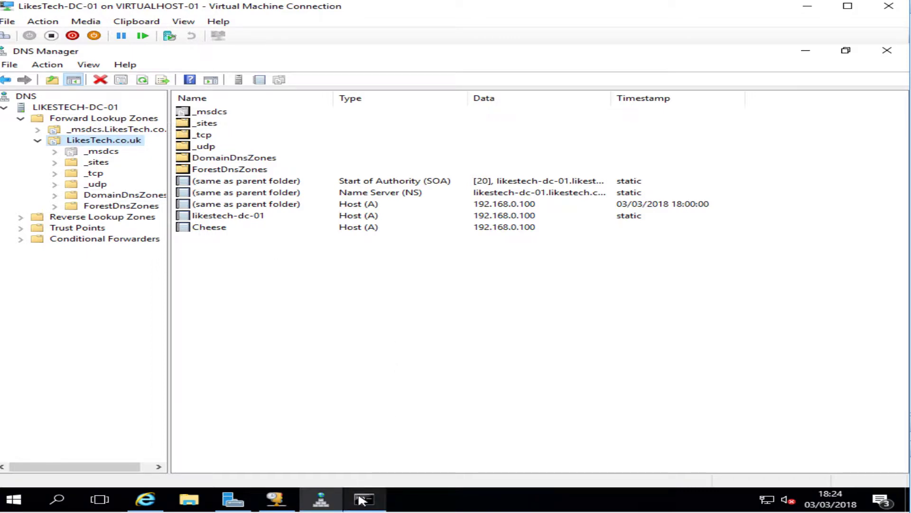
click(146, 499)
click(209, 173)
Browse to bbc.co.uk, accepting the security and blocked-content warnings, then maximize and close the browser
text(bbc.c)
key(Return)
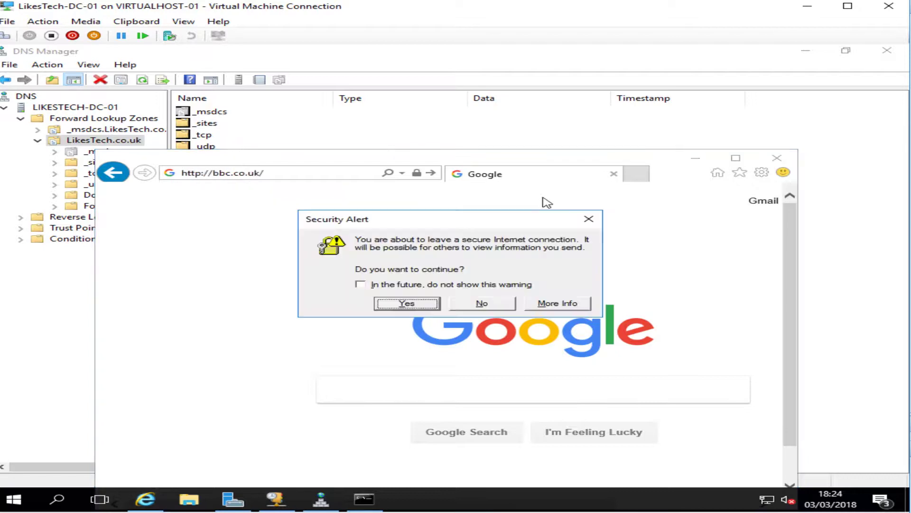
click(465, 304)
click(291, 172)
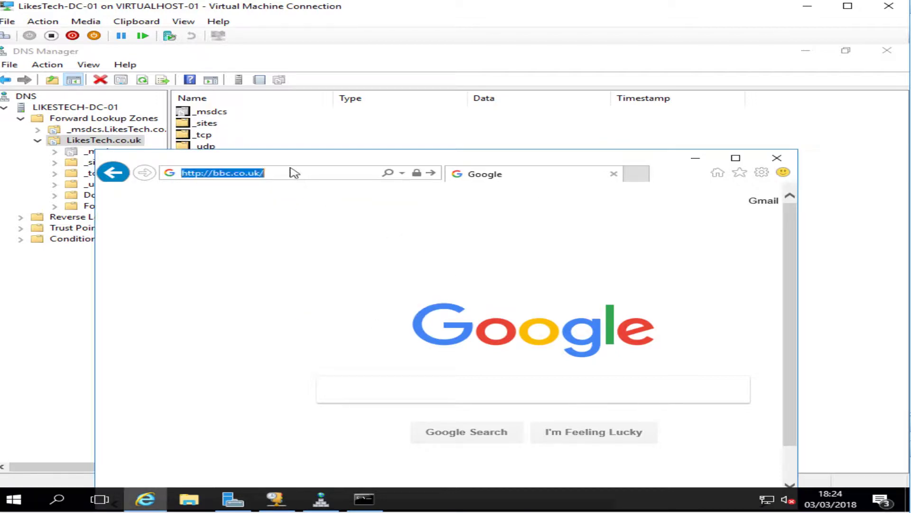
key(Return)
click(427, 302)
key(Return)
click(567, 190)
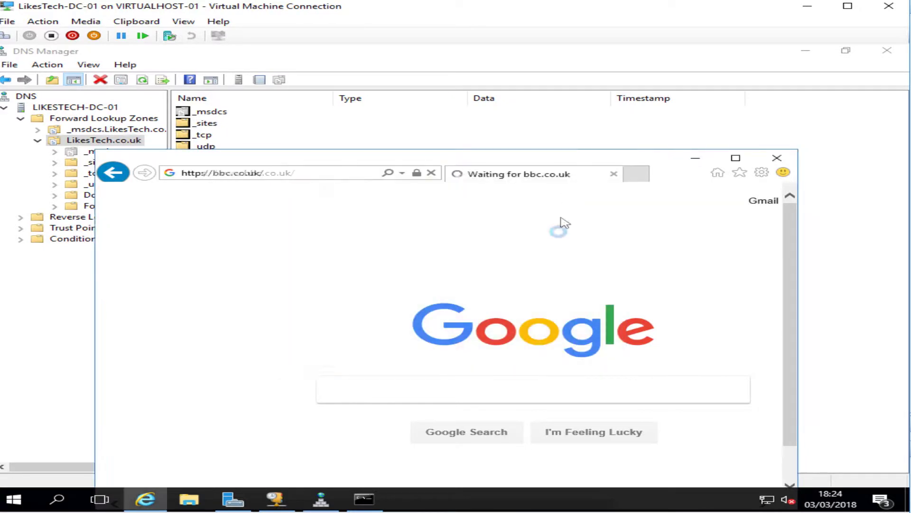
click(570, 193)
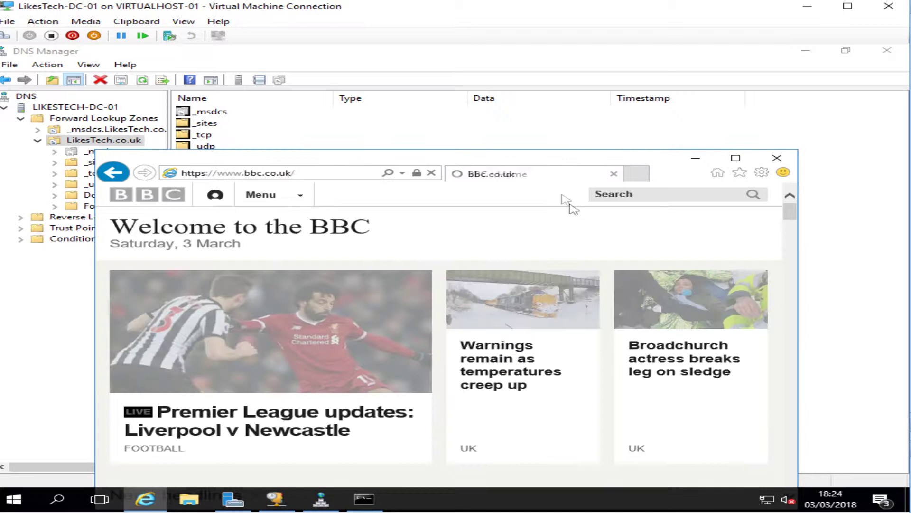
double_click(521, 162)
click(887, 52)
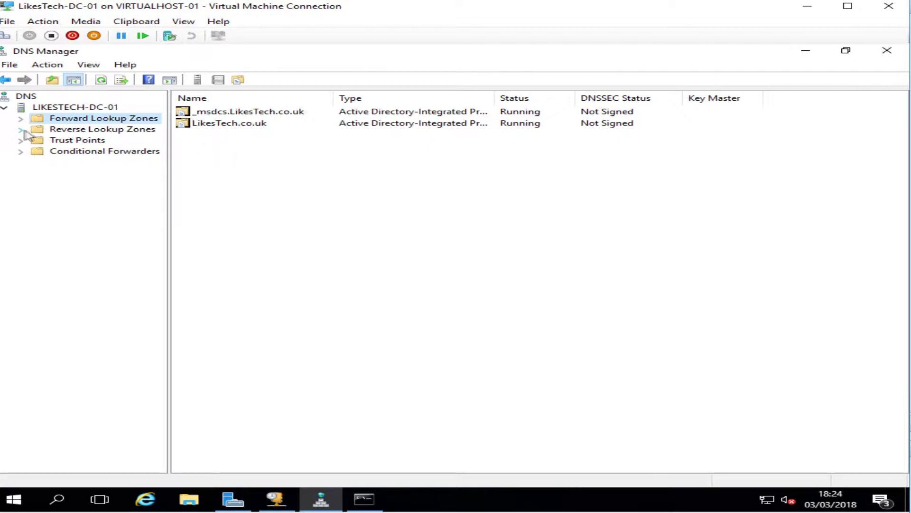
Start a new reverse lookup zone as an AD-stored primary zone replicated to all domain DNS servers
click(27, 131)
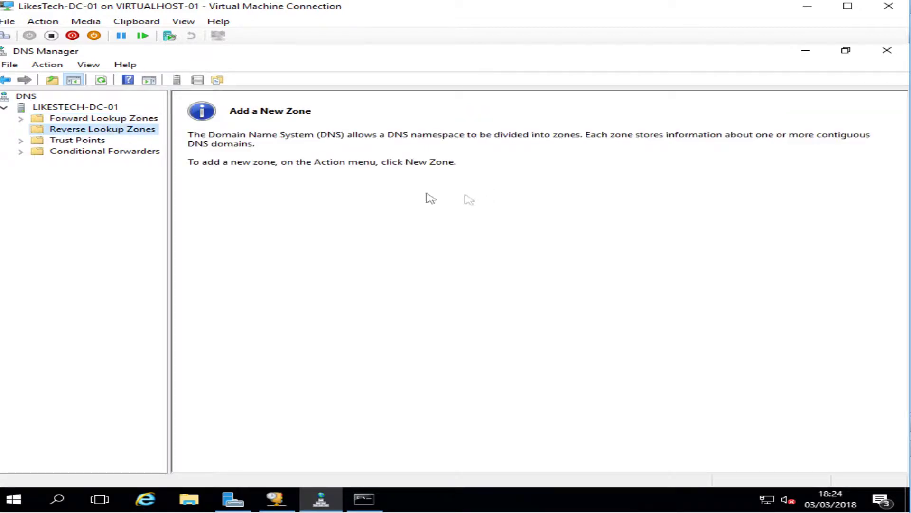
right_click(113, 127)
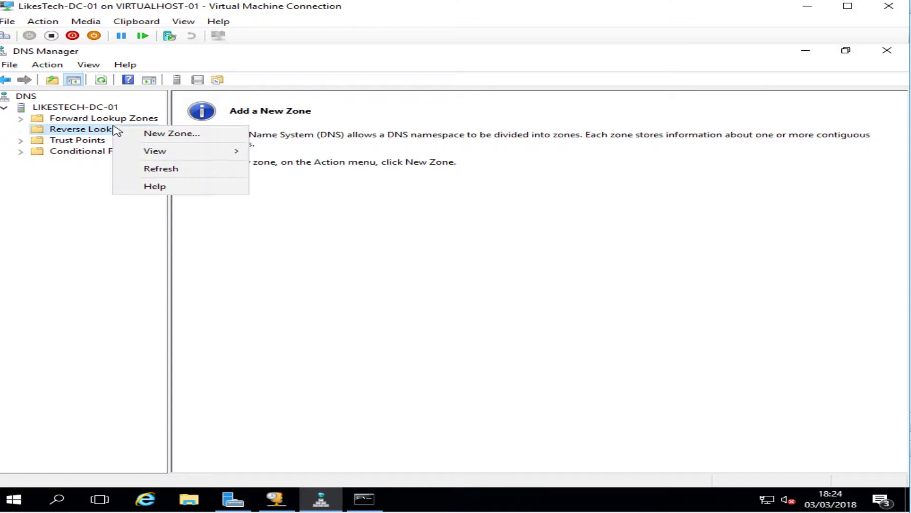
click(158, 134)
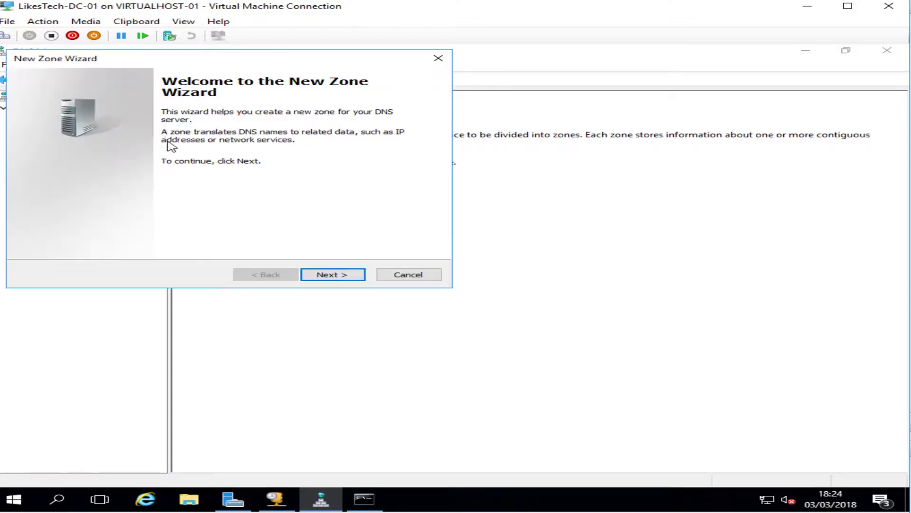
click(338, 277)
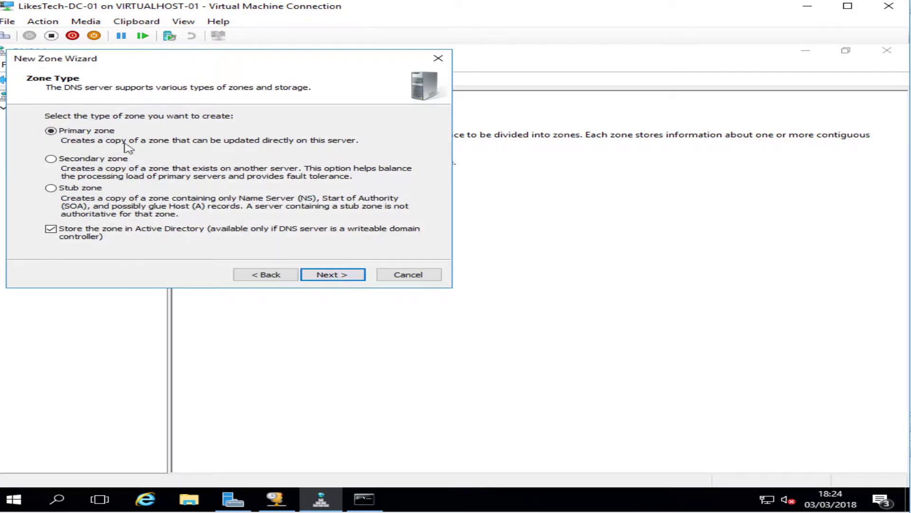
click(327, 276)
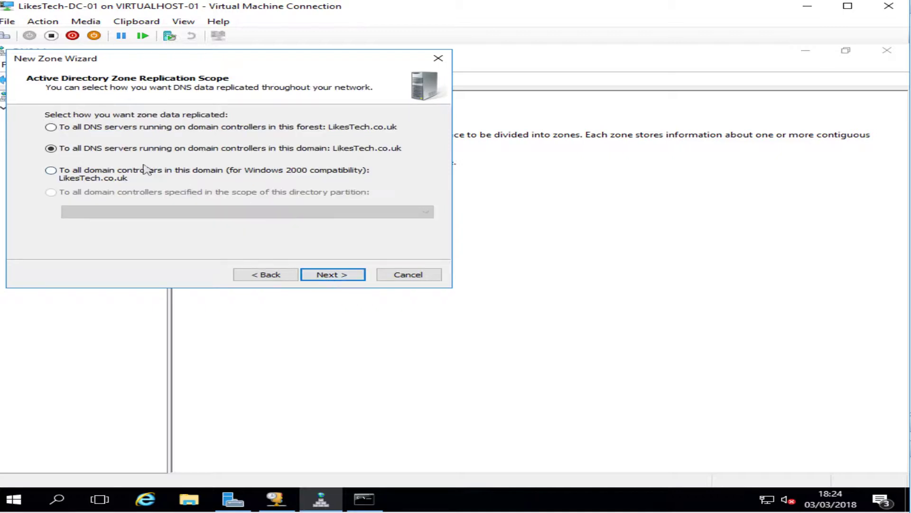
click(342, 278)
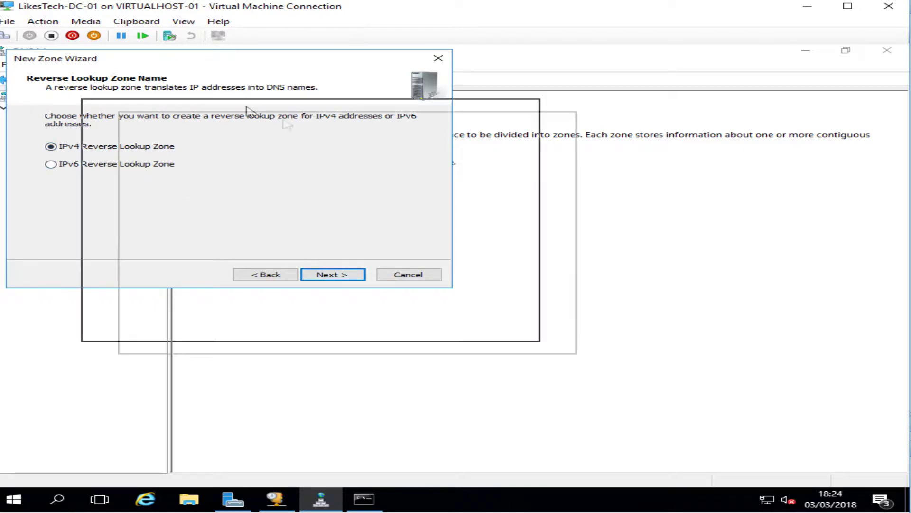
drag(165, 58, 349, 133)
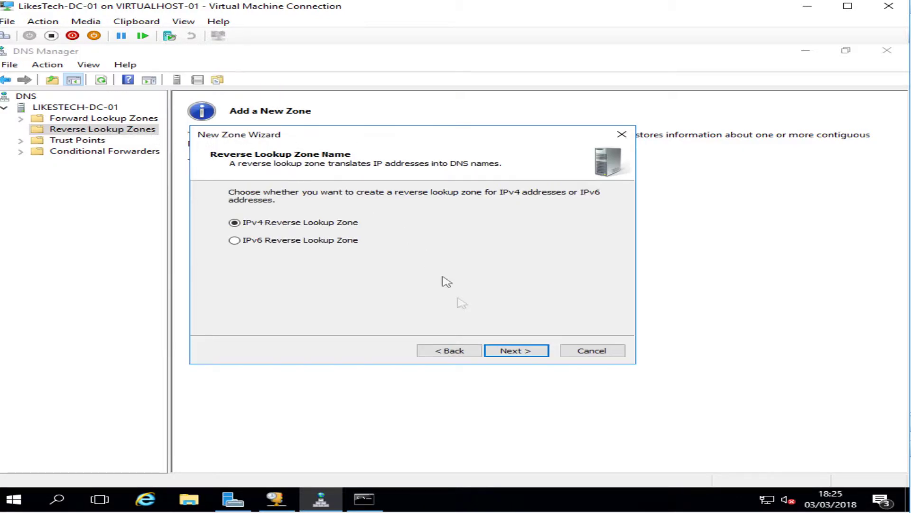
Make it an IPv4 zone for network ID 192.168.0 with secure-only dynamic updates and finish
click(506, 350)
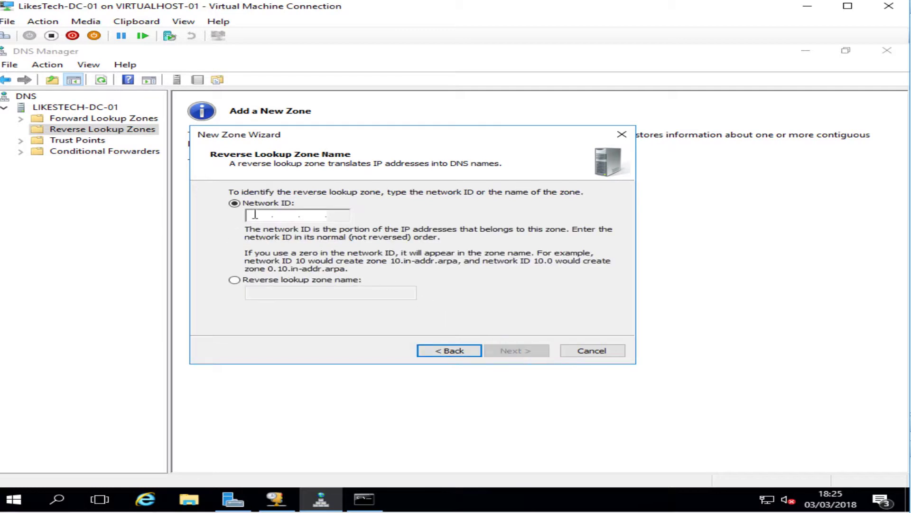
text(192.168.9)
key(BackSpace)
text(0 .)
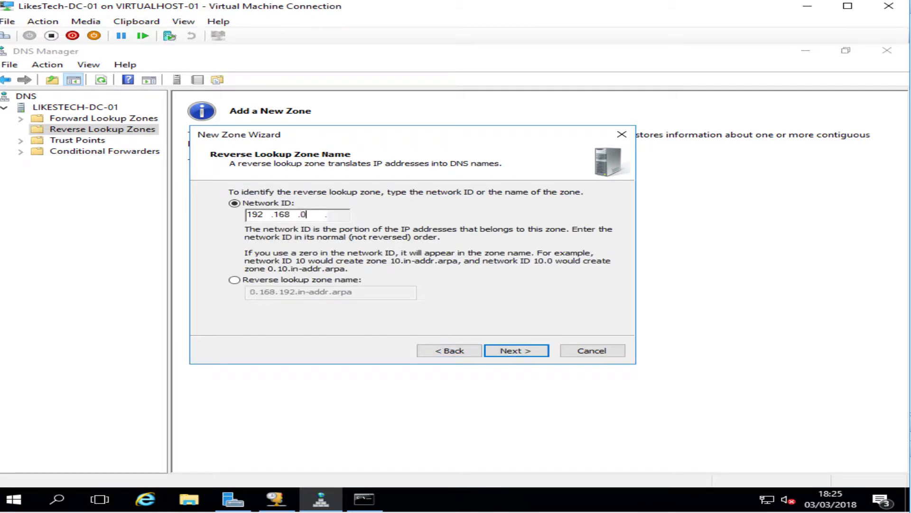
click(518, 350)
click(521, 350)
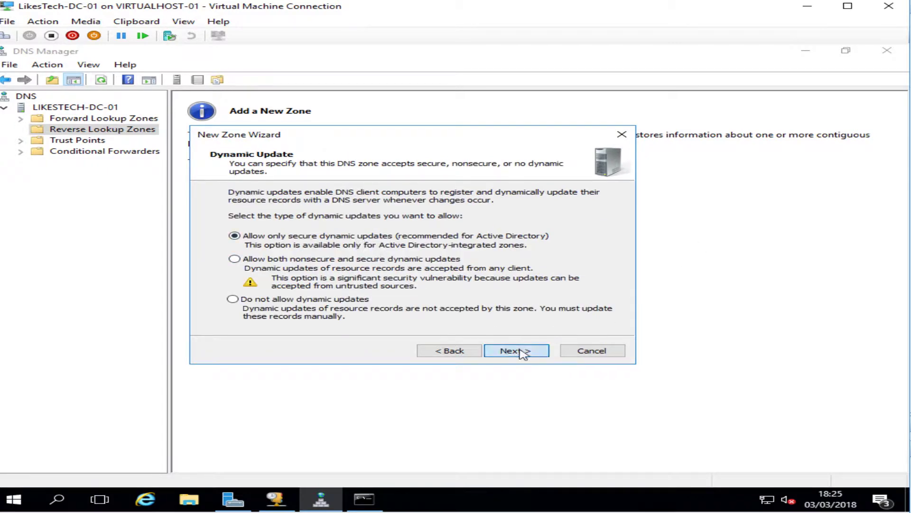
click(518, 350)
Inspect the 0.168.192.in-addr.arpa zone and the LikesTech.co.uk _sites folder, then close DNS Manager
click(52, 141)
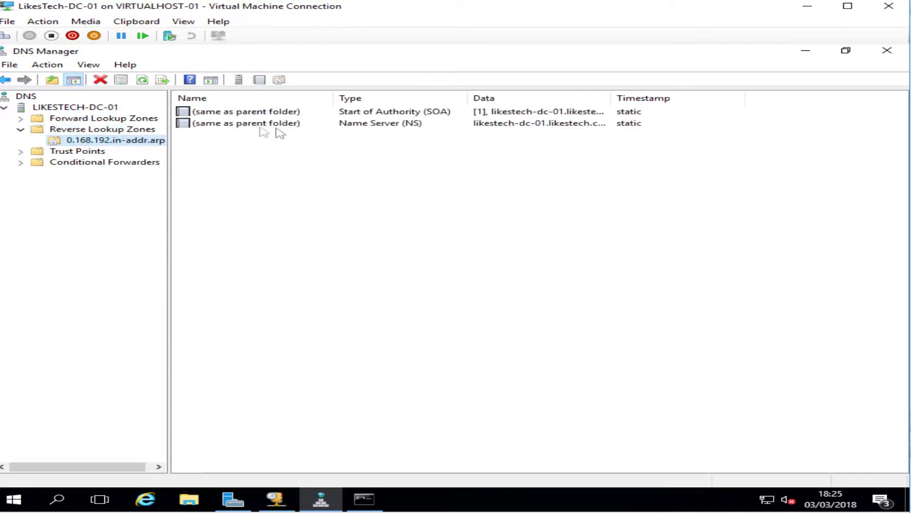
drag(681, 96, 726, 97)
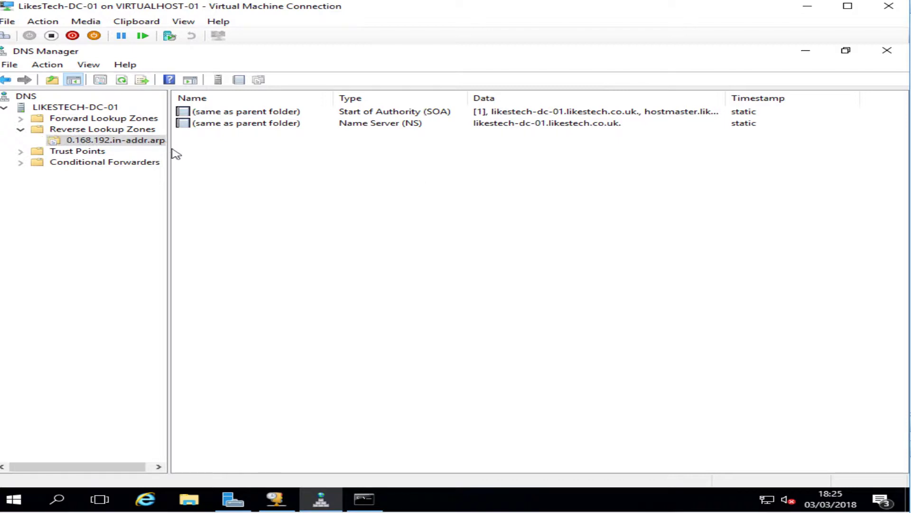
drag(170, 150, 232, 148)
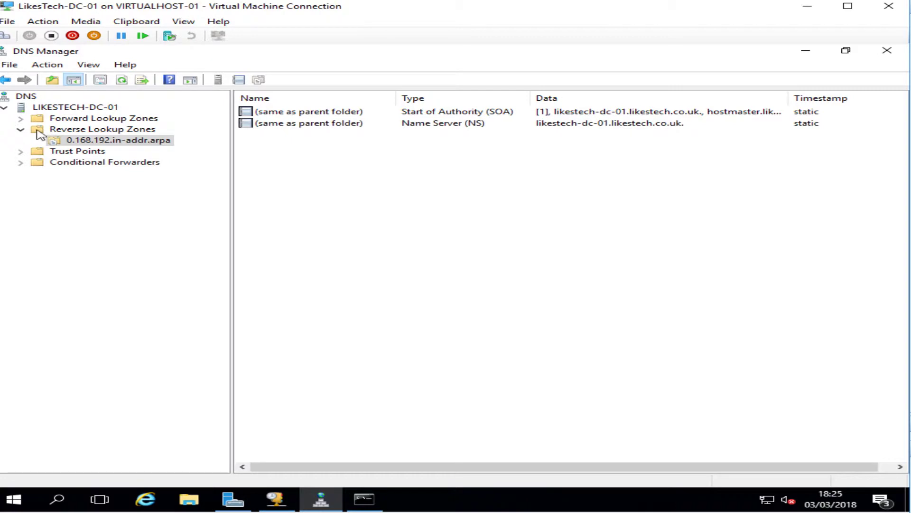
click(21, 129)
click(21, 119)
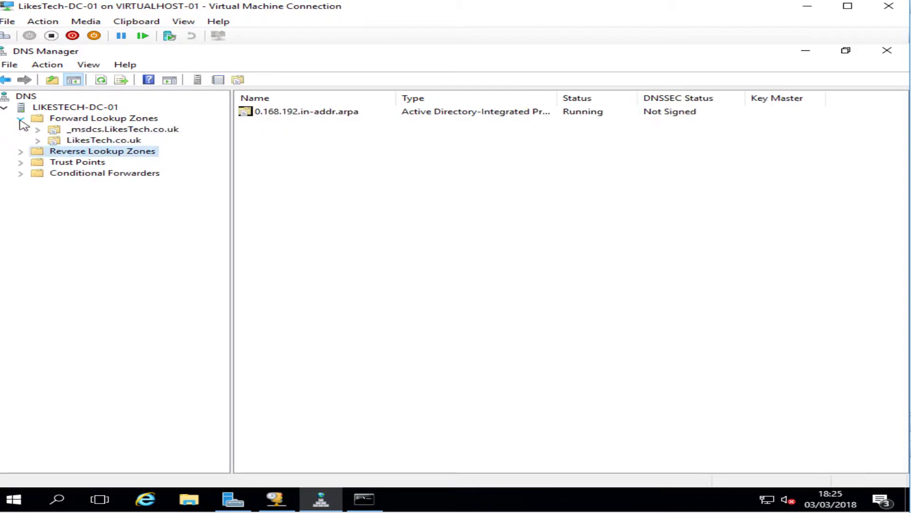
click(38, 130)
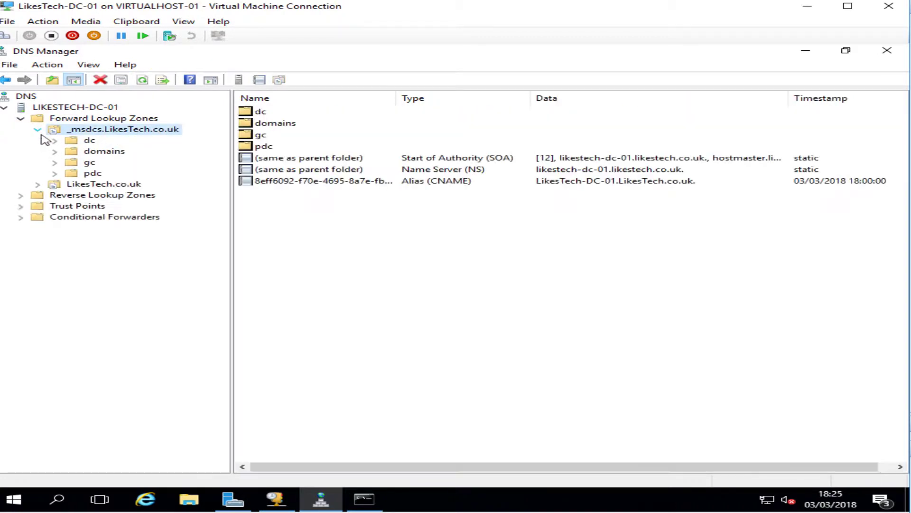
click(38, 129)
click(37, 140)
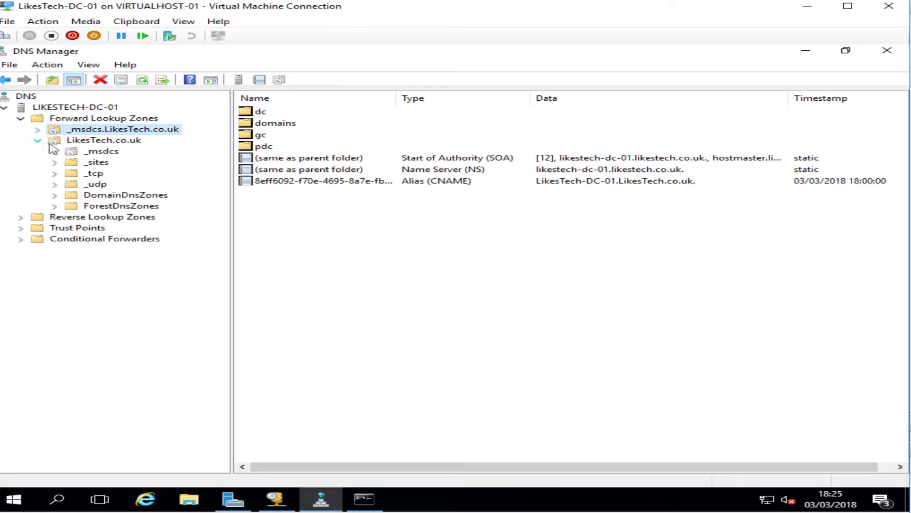
click(97, 162)
click(887, 50)
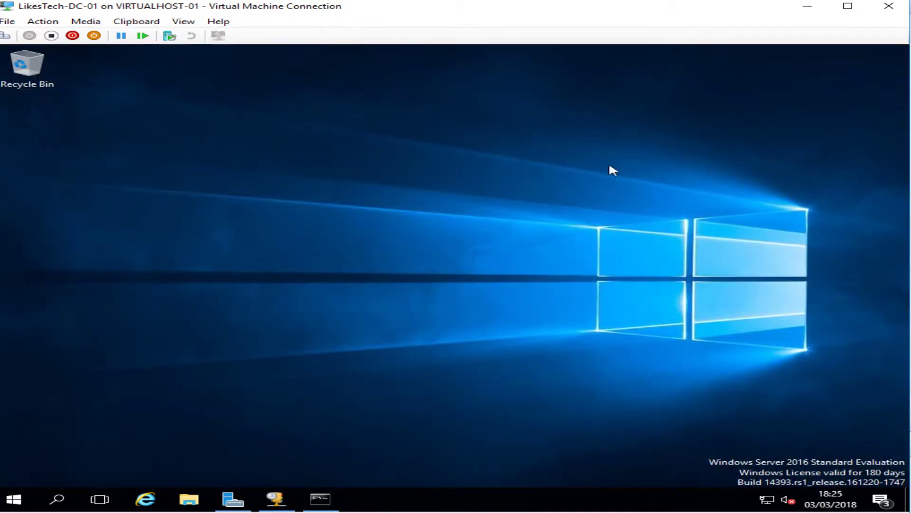
Complete the DHCP post-deployment configuration from Server Manager's notifications, committing the authorization
click(233, 499)
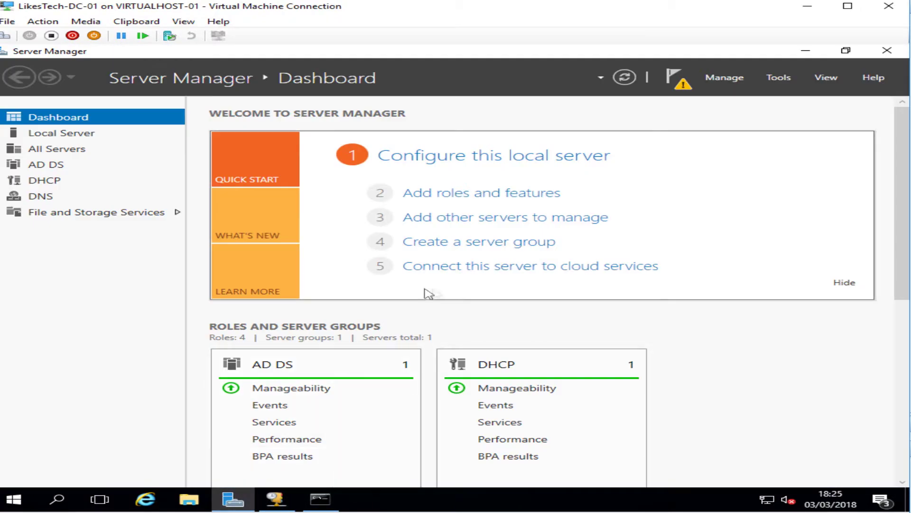
click(681, 82)
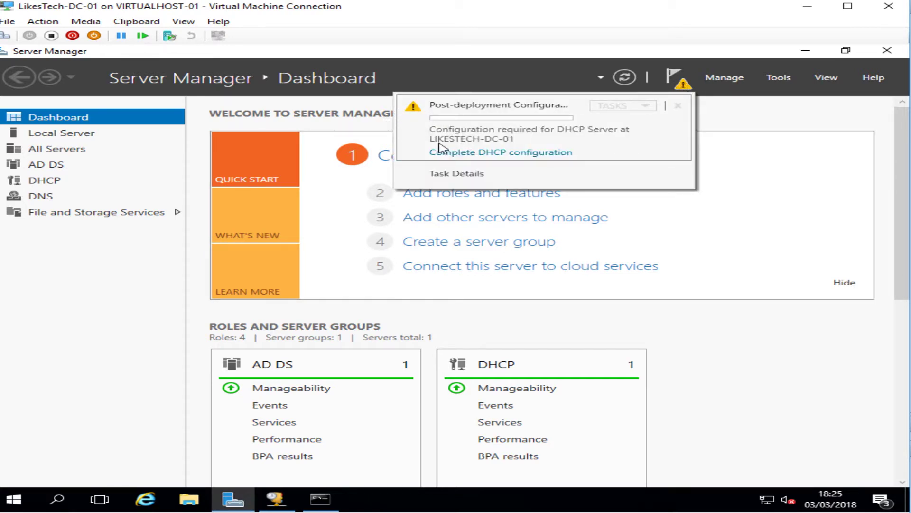
click(546, 151)
click(615, 467)
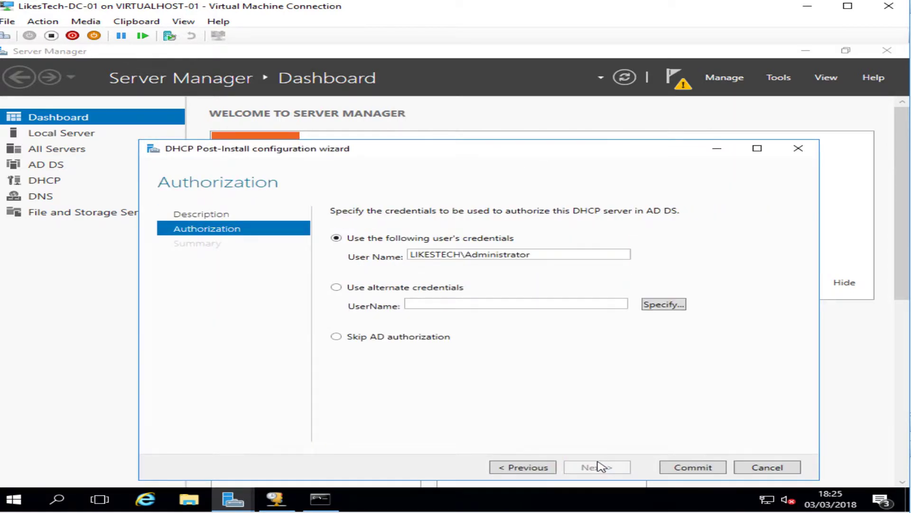
click(682, 469)
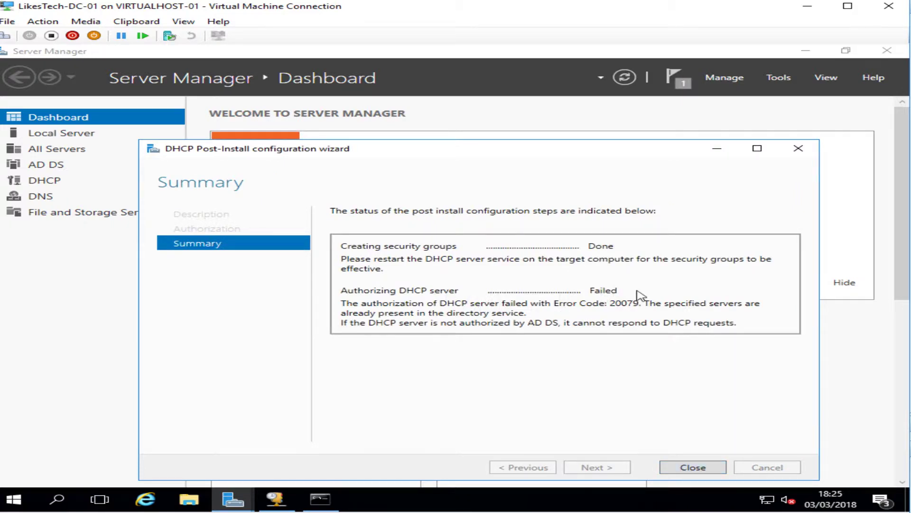
click(695, 468)
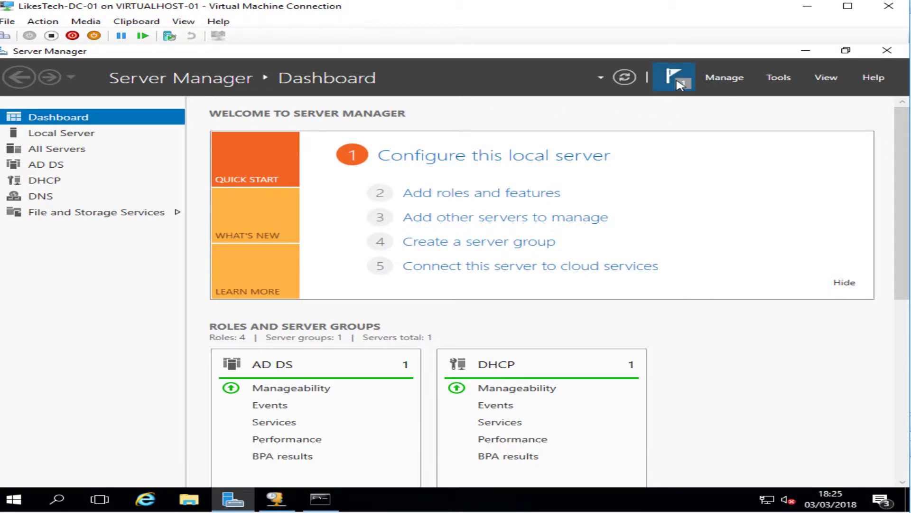
Review the DHCP task in the task details window, then close Server Manager
click(674, 77)
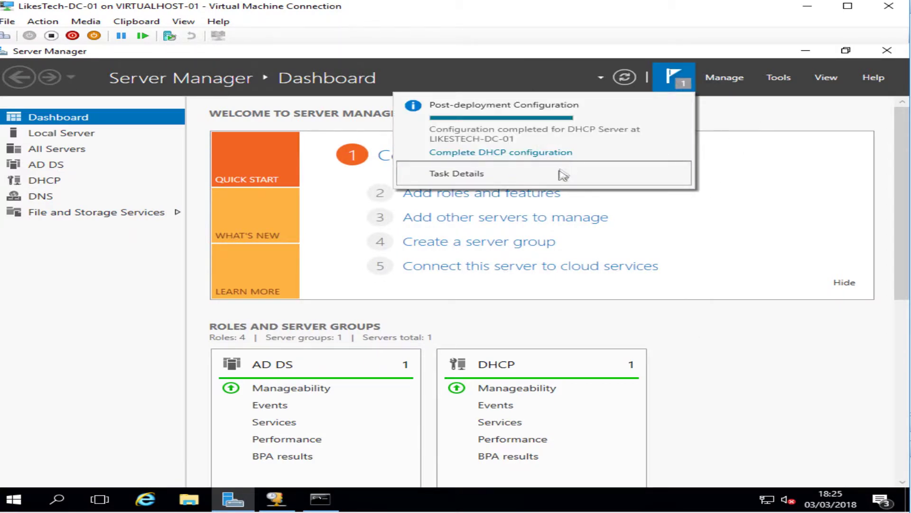
click(567, 170)
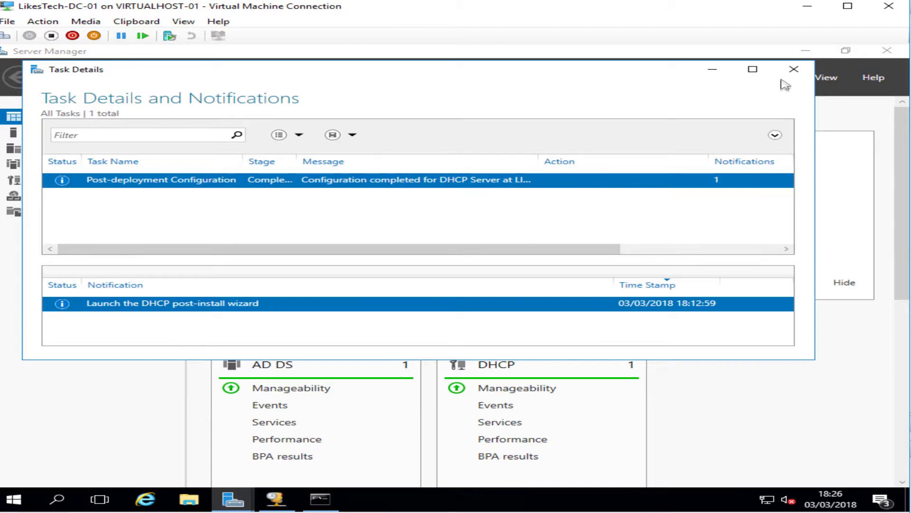
click(786, 75)
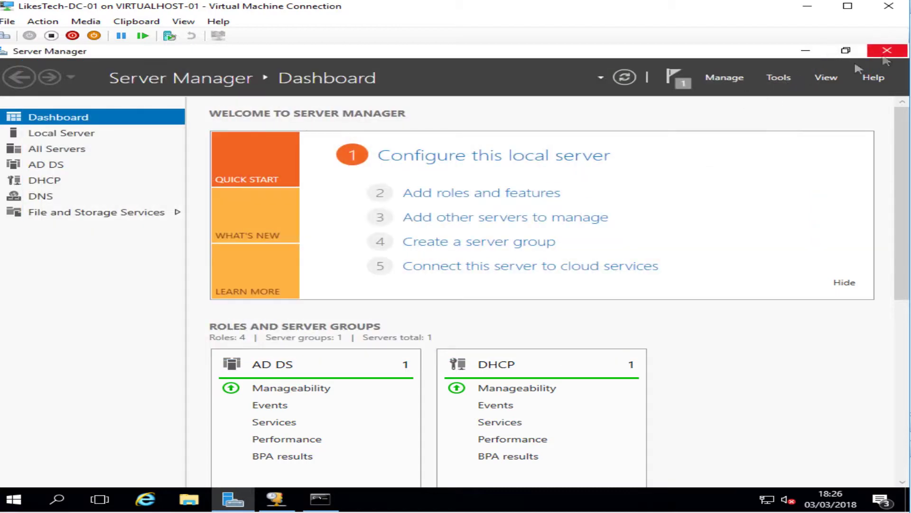
click(887, 50)
Relaunch Server Manager, confirm no notifications remain, and close it again
click(15, 499)
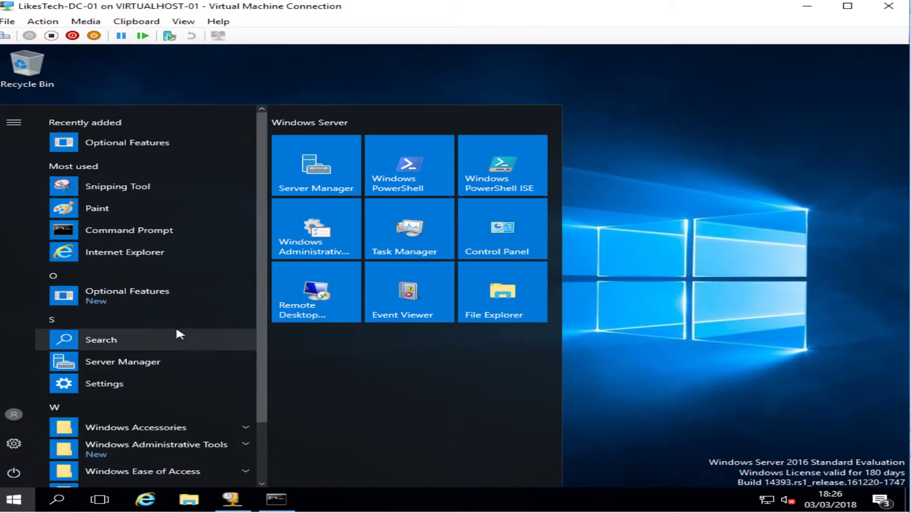
click(166, 360)
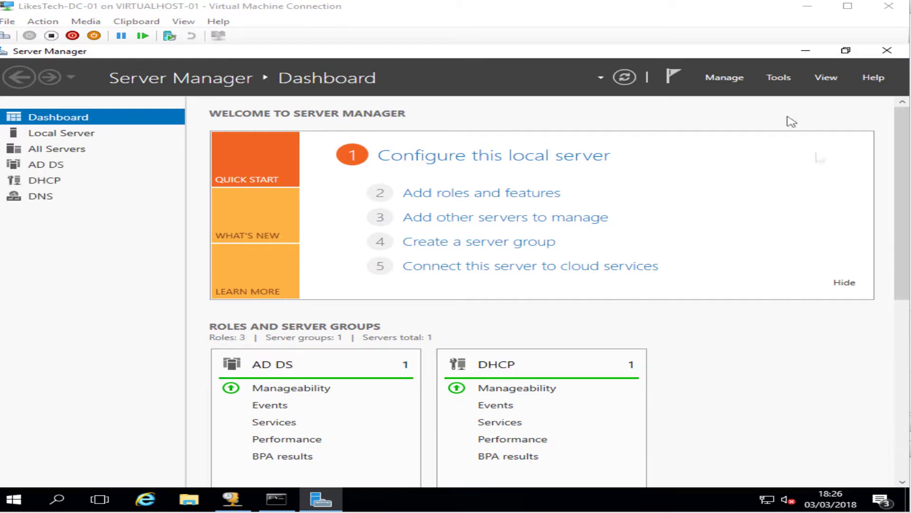
click(779, 78)
click(674, 76)
click(675, 80)
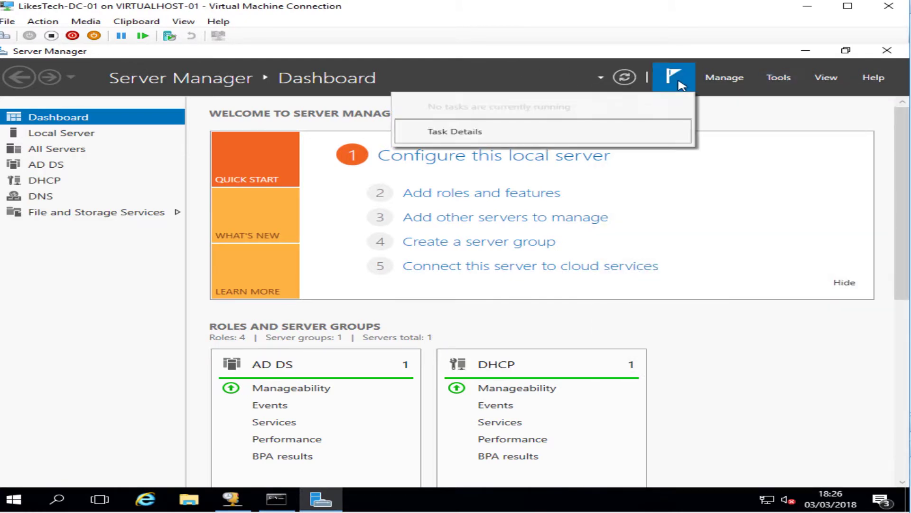
click(470, 51)
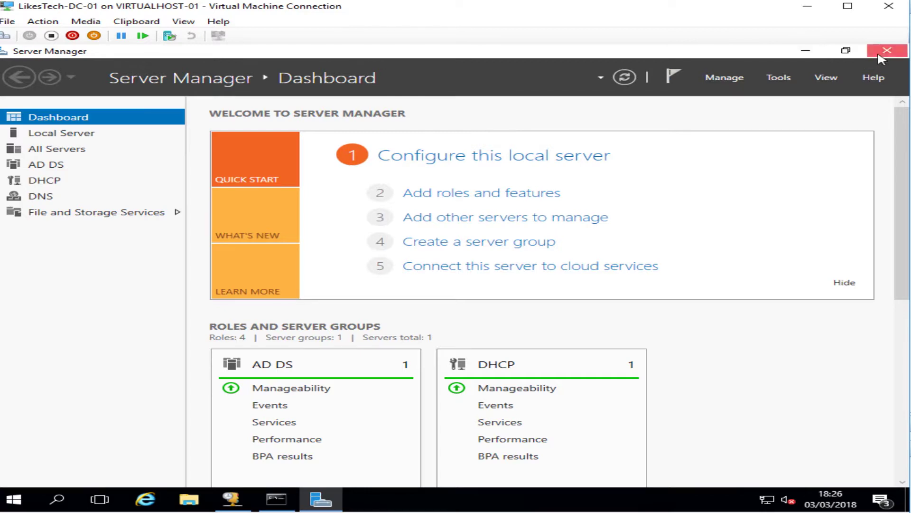
click(887, 51)
click(280, 499)
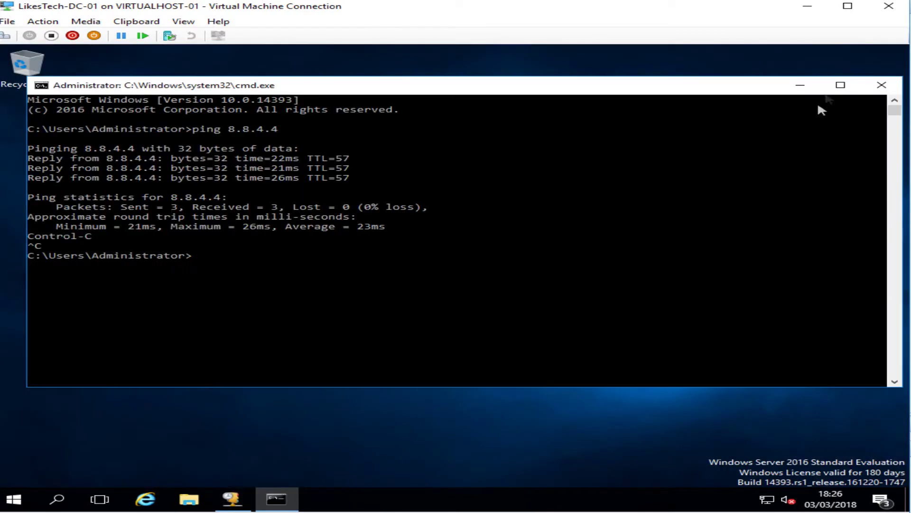
Close the Command Prompt and the DHCP console, then minimise Hyper-V Manager
click(898, 85)
click(235, 497)
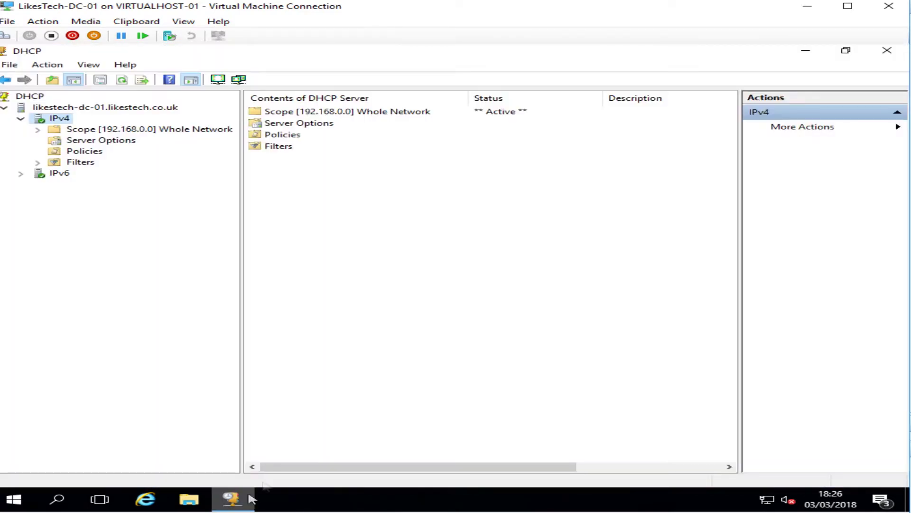
click(884, 52)
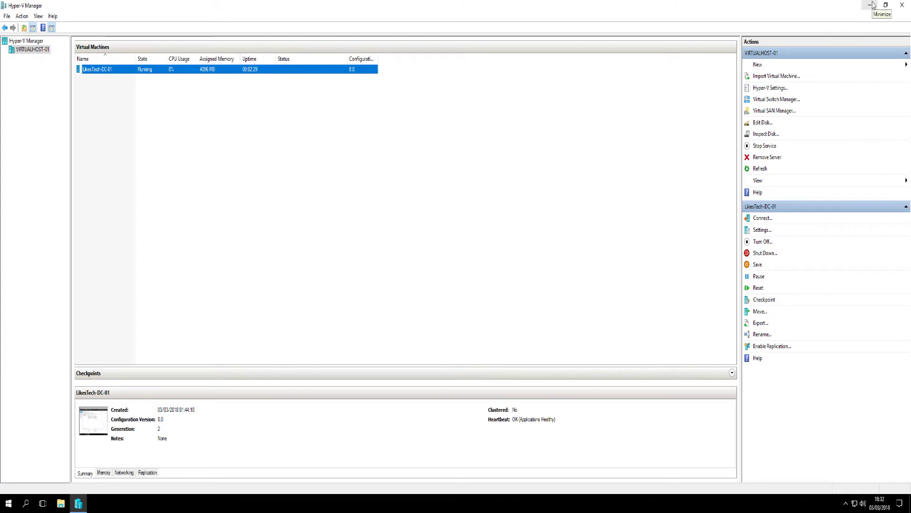
click(871, 7)
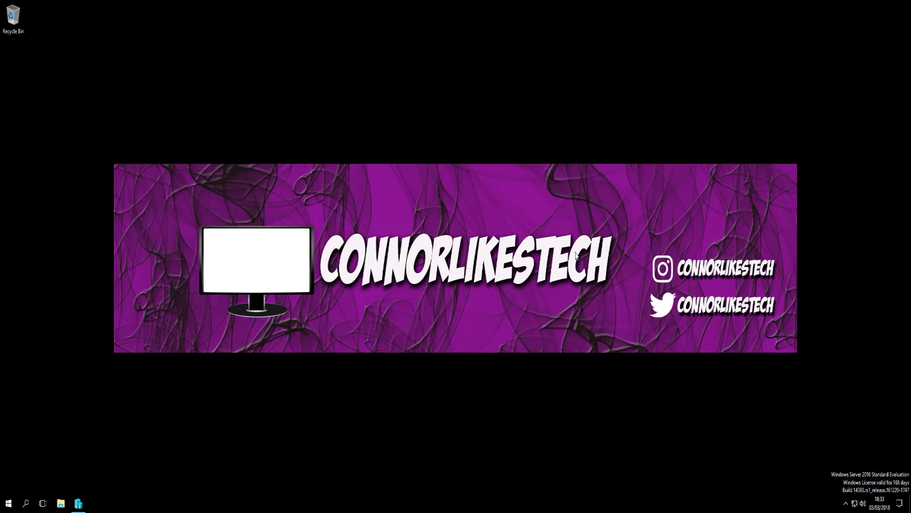
Open the System window for This PC on host VirtualHost-01 via File Explorer
click(61, 503)
drag(220, 109, 406, 111)
right_click(255, 230)
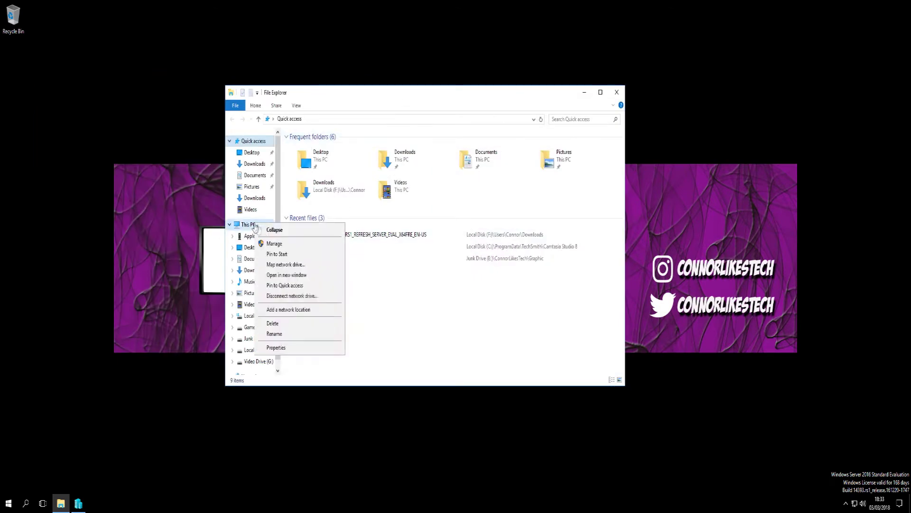
click(295, 346)
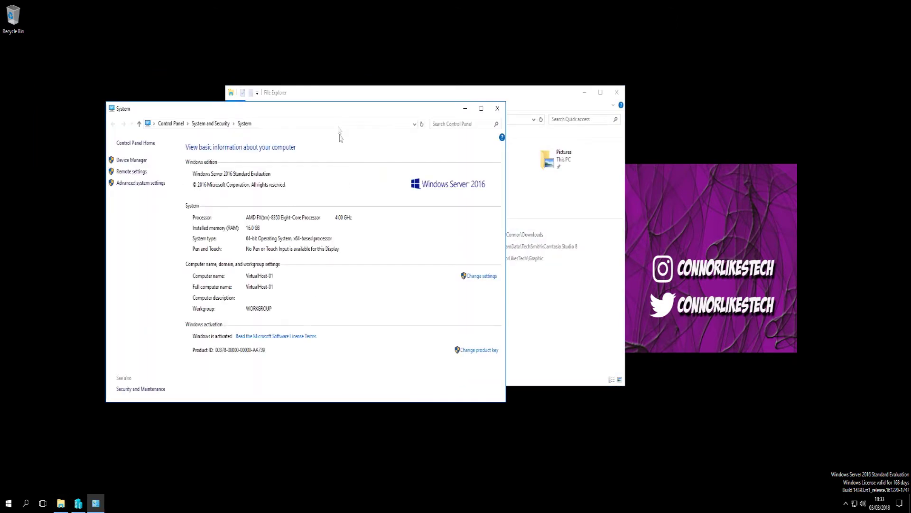
drag(421, 113, 536, 99)
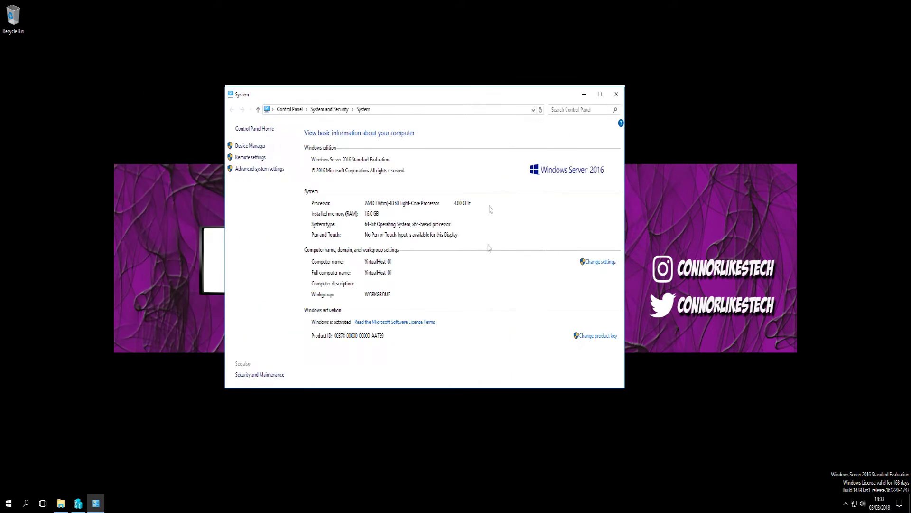
Change the computer's membership to Domain LikesTech.co.uk and confirm
click(602, 262)
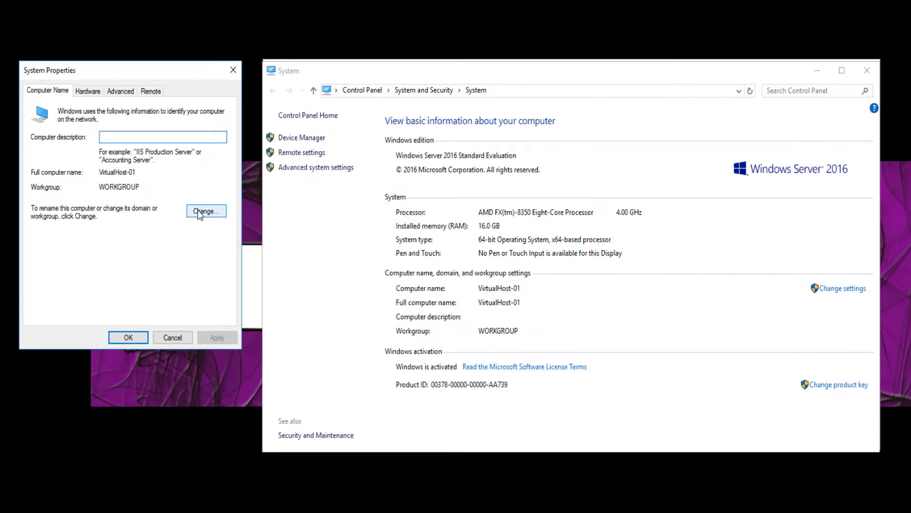
click(204, 211)
click(73, 238)
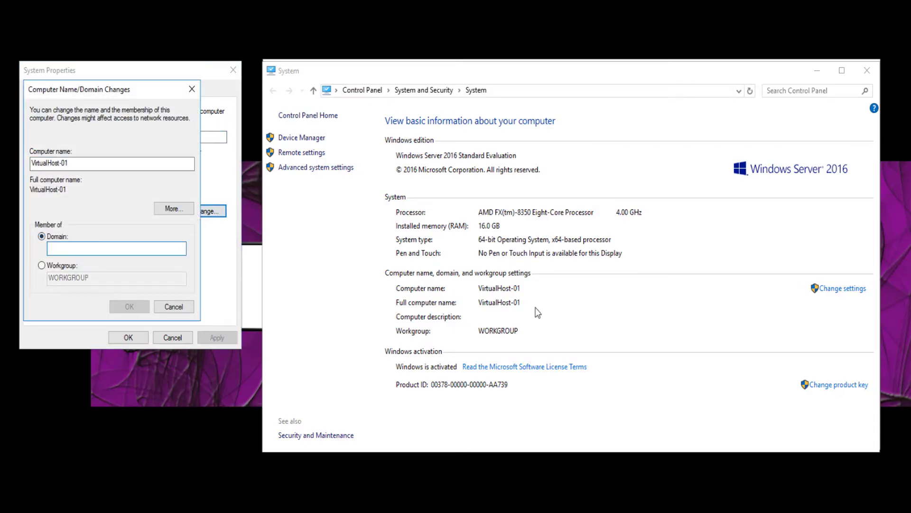
text(LikesTech.co.uk)
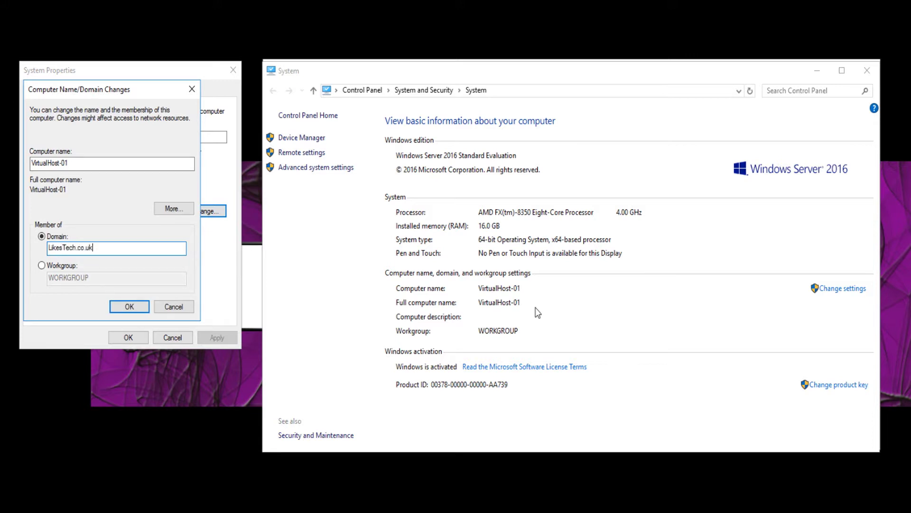
key(Return)
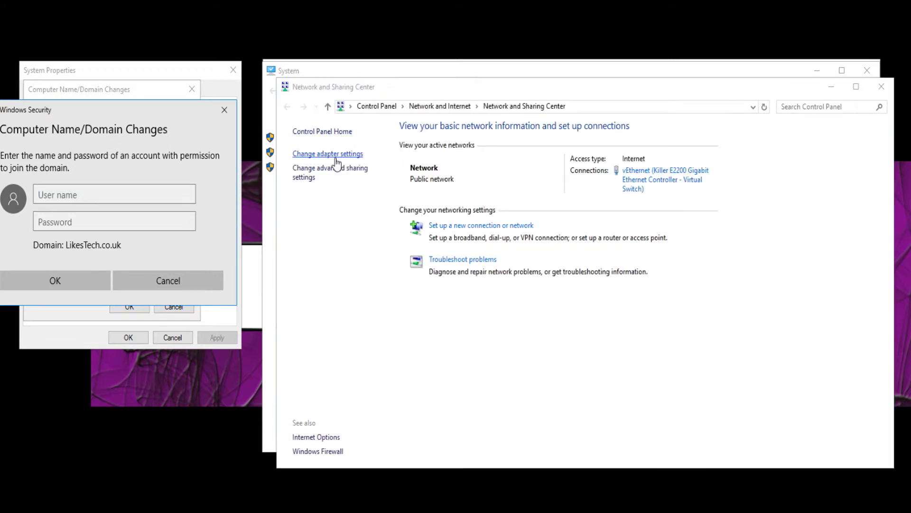
Check the vEthernet adapter's IPv4 preferred DNS server and leave the settings unchanged
click(311, 154)
click(619, 163)
right_click(619, 163)
click(652, 275)
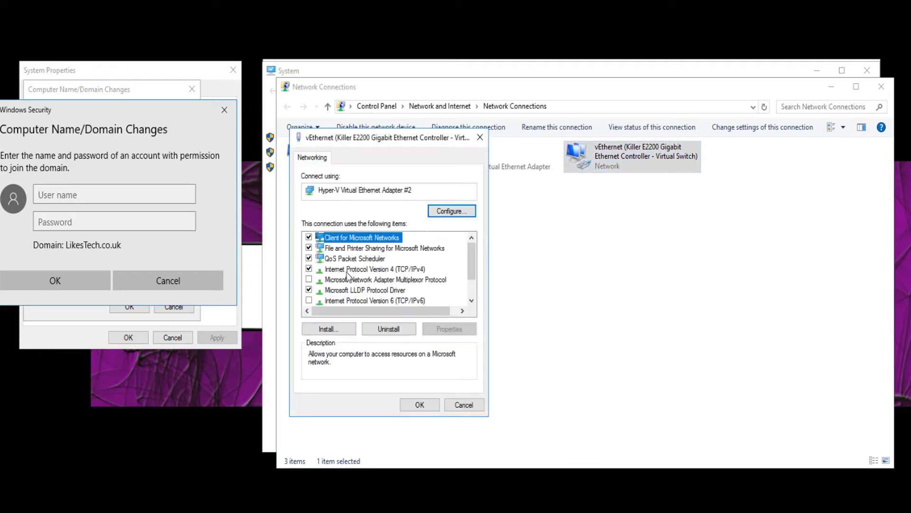
double_click(347, 269)
click(491, 371)
click(437, 372)
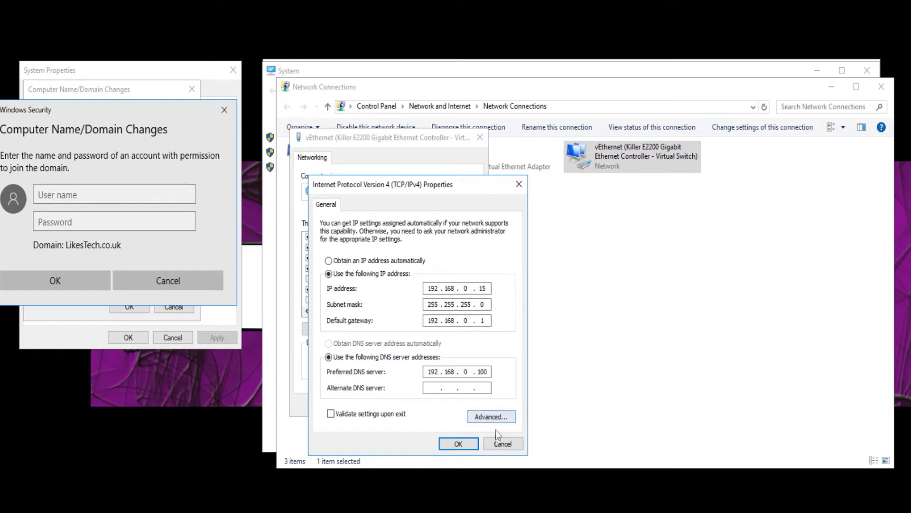
click(503, 443)
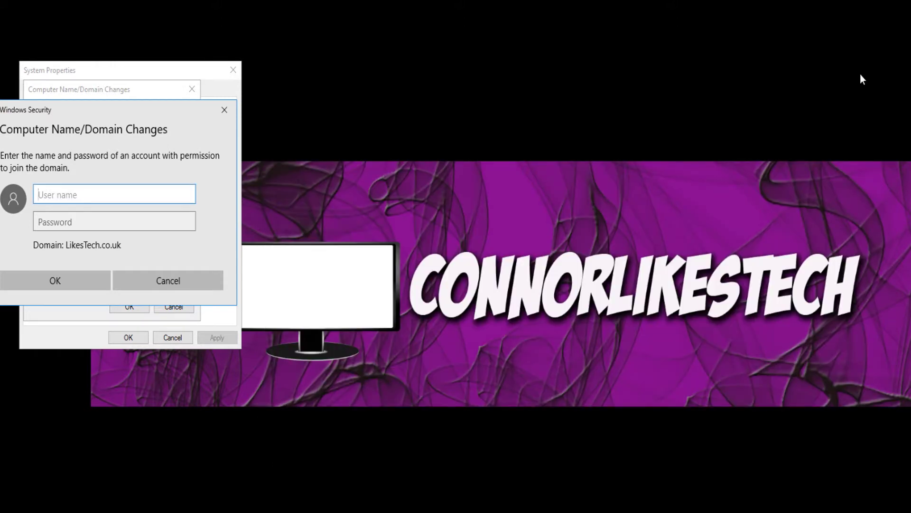
Run ipconfig /flushdns in a Command Prompt, then close the console
key(super+r)
text(cmd)
key(Return)
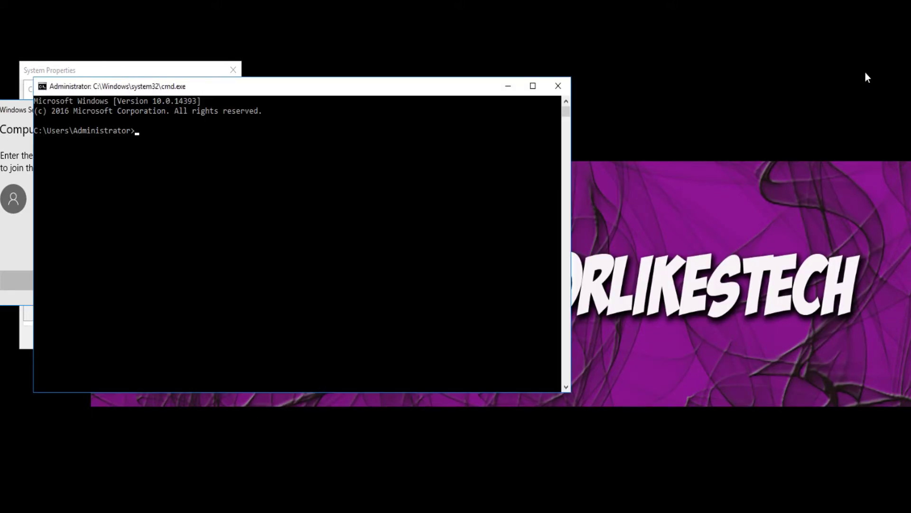
drag(317, 87, 714, 86)
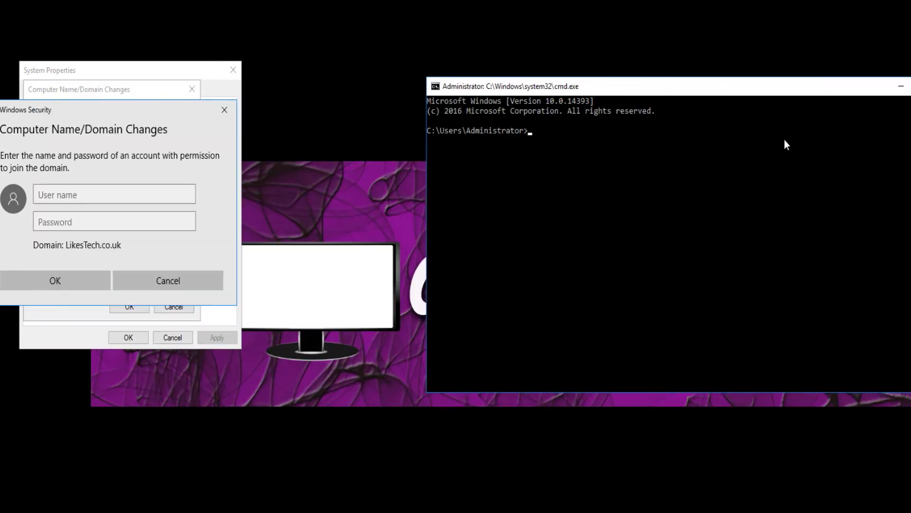
text(ipconfig /flushdns)
key(Return)
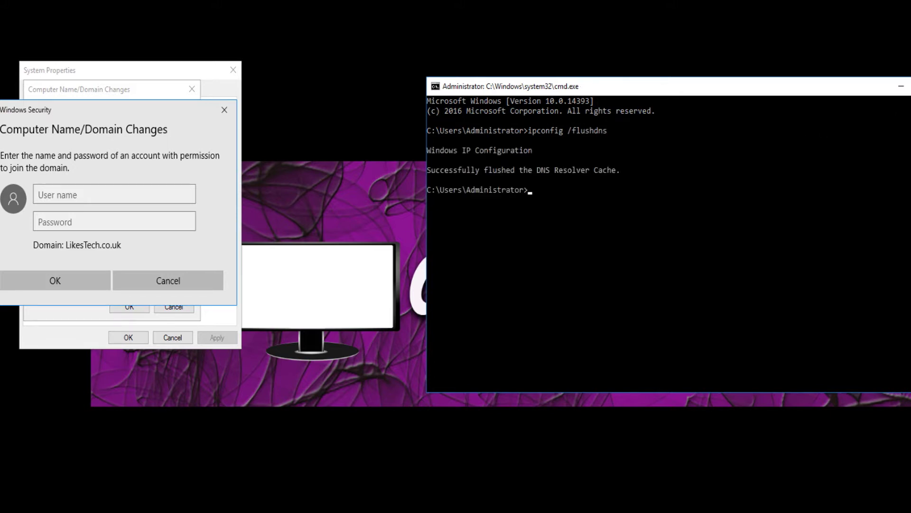
key(alt+F4)
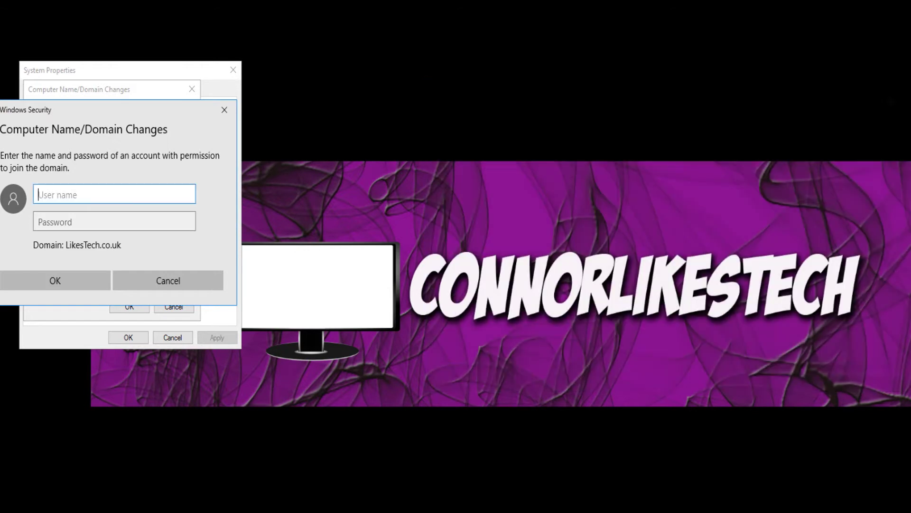
Join the LikesTech.co.uk domain with the domain administrator credentials and dismiss the welcome message
text(administrator)
key(Tab)
text(•••••••)
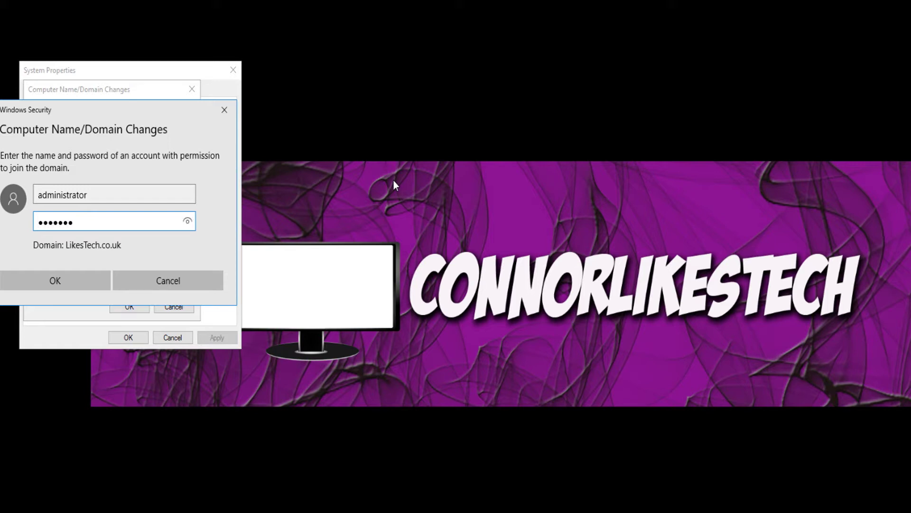
click(42, 277)
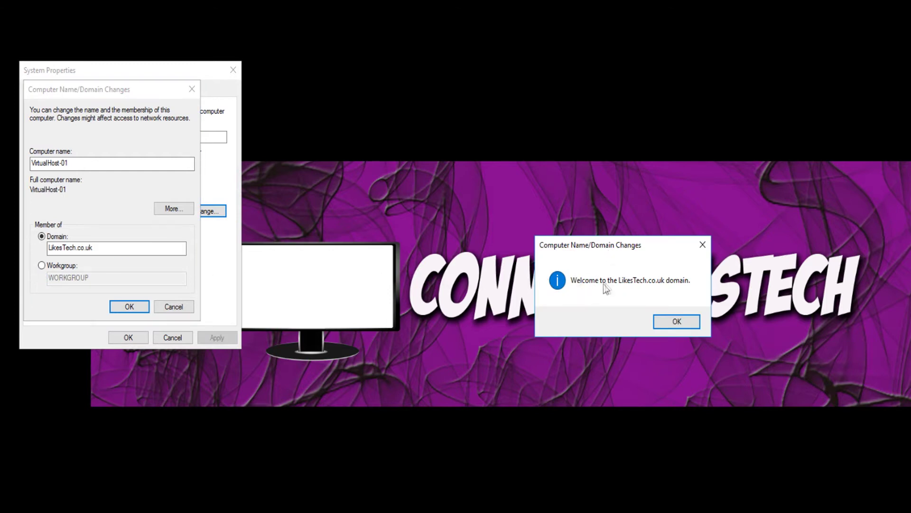
click(677, 321)
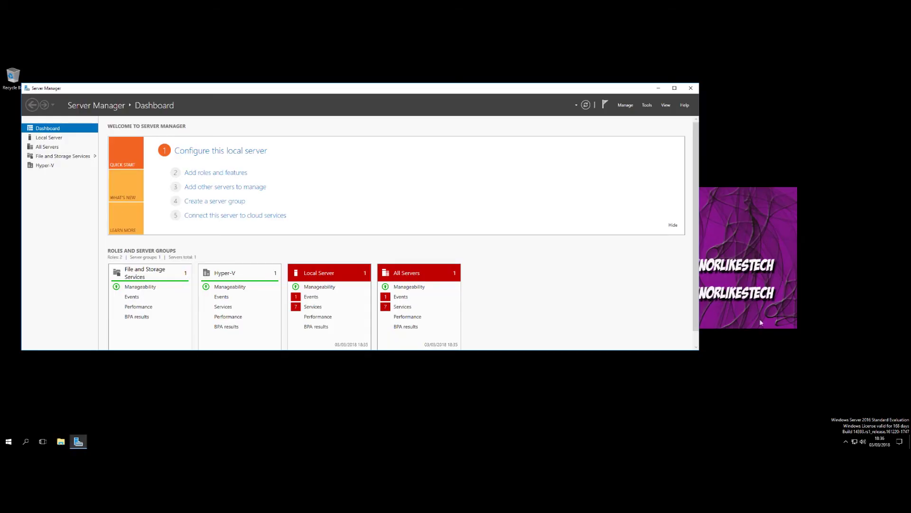
Confirm in System properties that VirtualHost-01 is a LikesTech.co.uk member, then close the windows
click(658, 88)
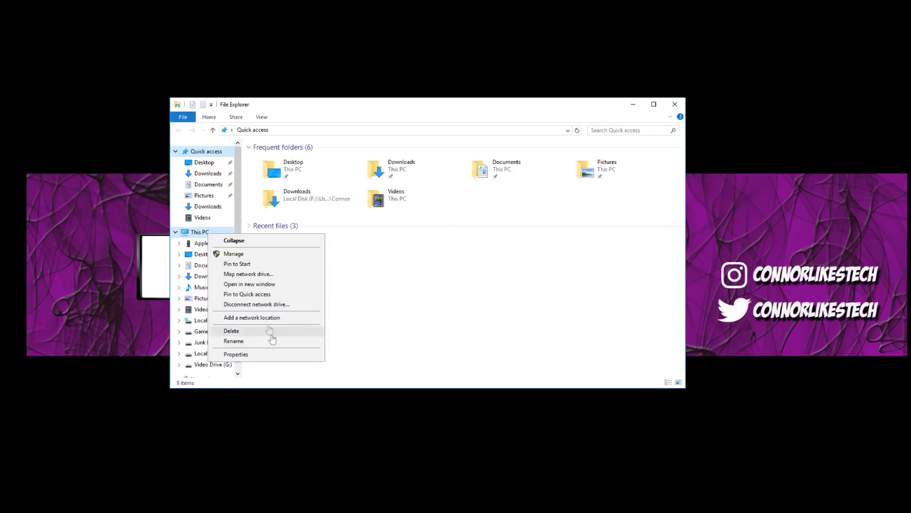
click(271, 354)
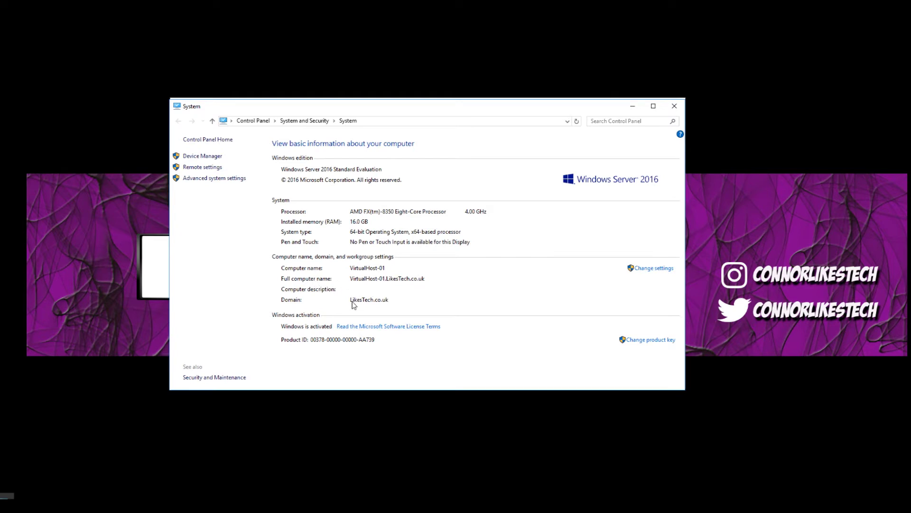
click(683, 106)
click(676, 105)
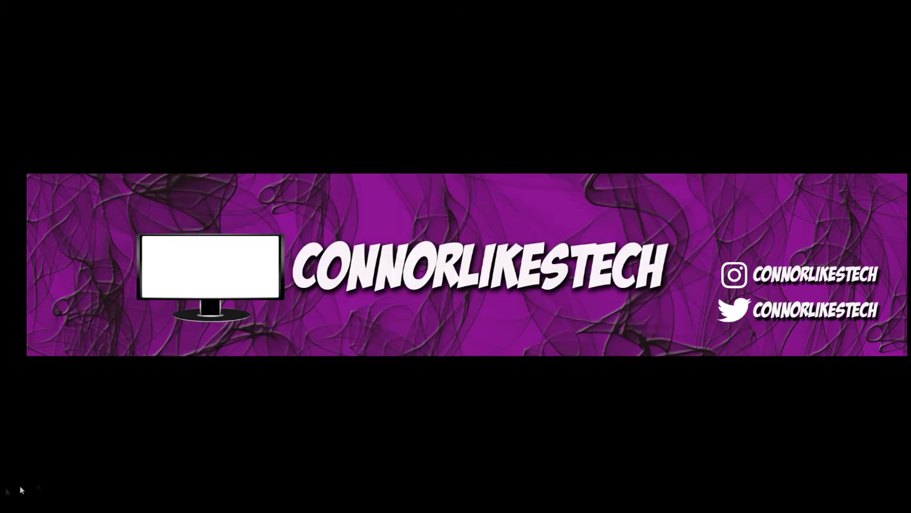
Bring Server Manager back, launch Hyper-V Manager, and close Server Manager inside the domain controller VM
click(21, 490)
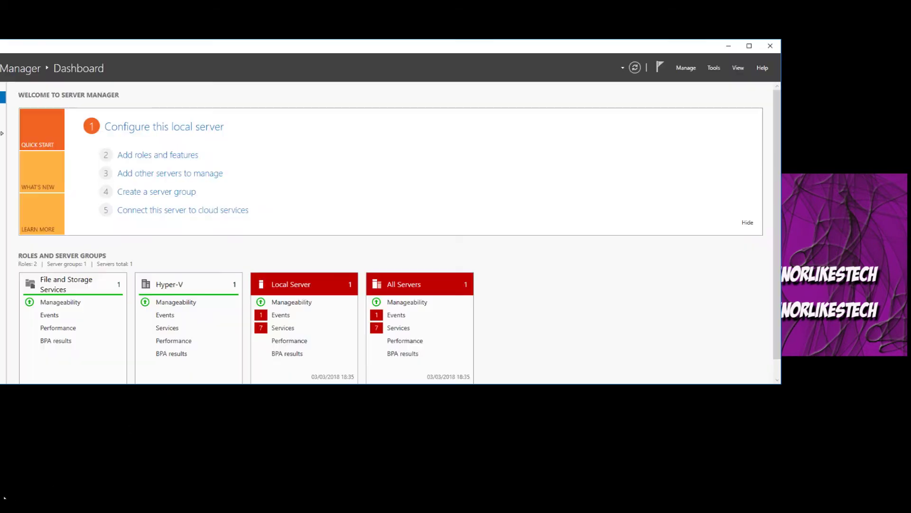
click(710, 72)
click(748, 137)
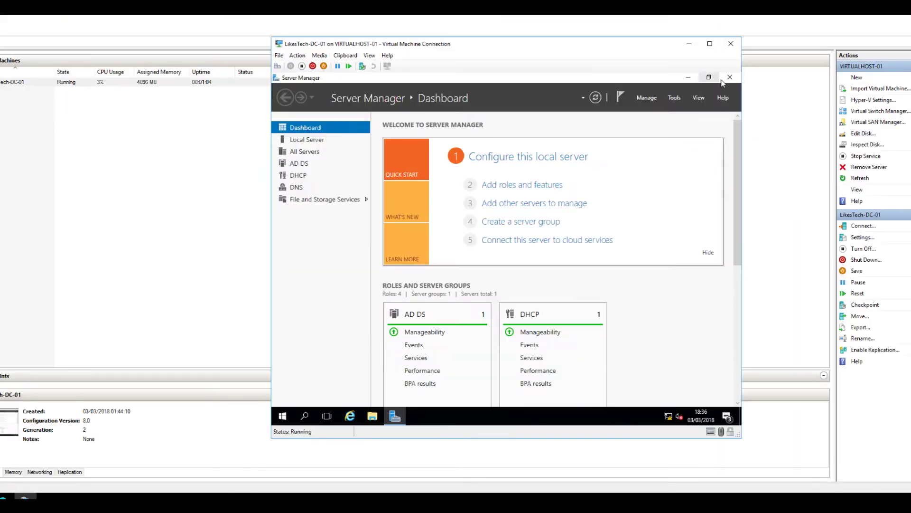
click(771, 45)
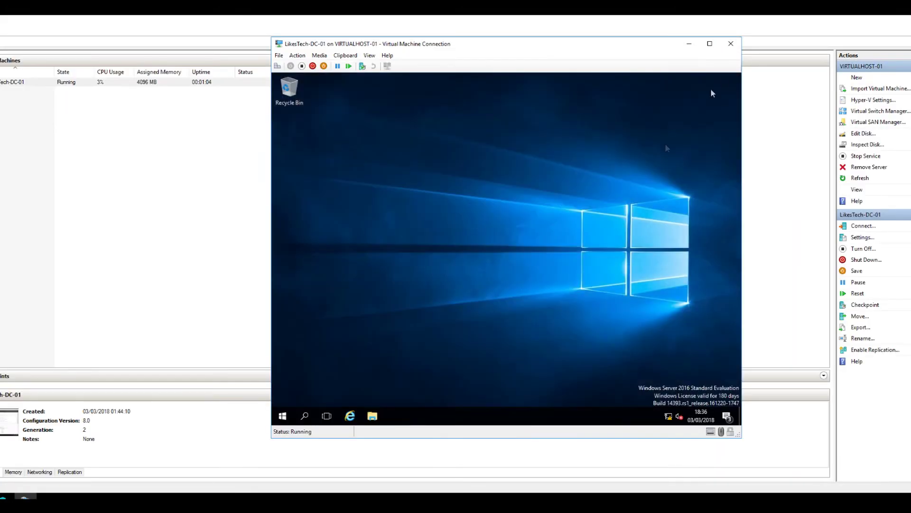
In DNS Manager on the DC, find VirtualHost-01's host record (192.168.0.15) in the LikesTech.co.uk zone
click(283, 420)
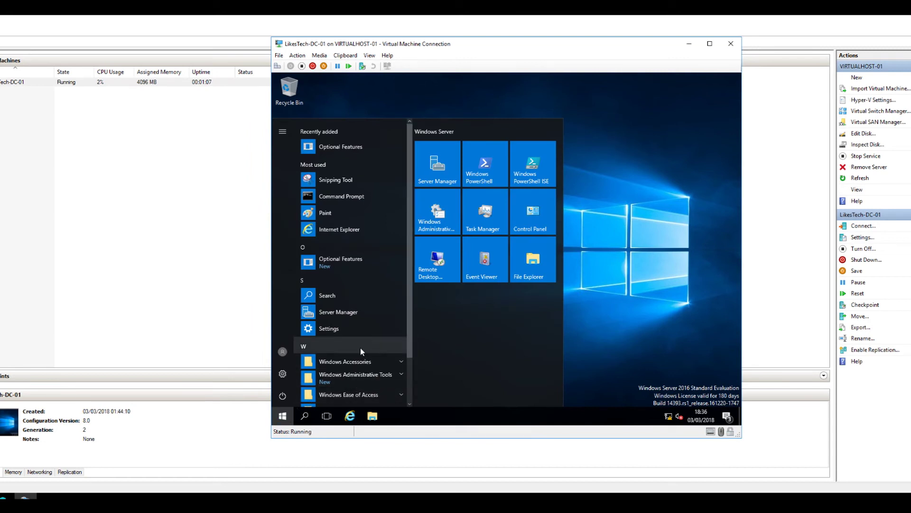
click(356, 314)
click(675, 97)
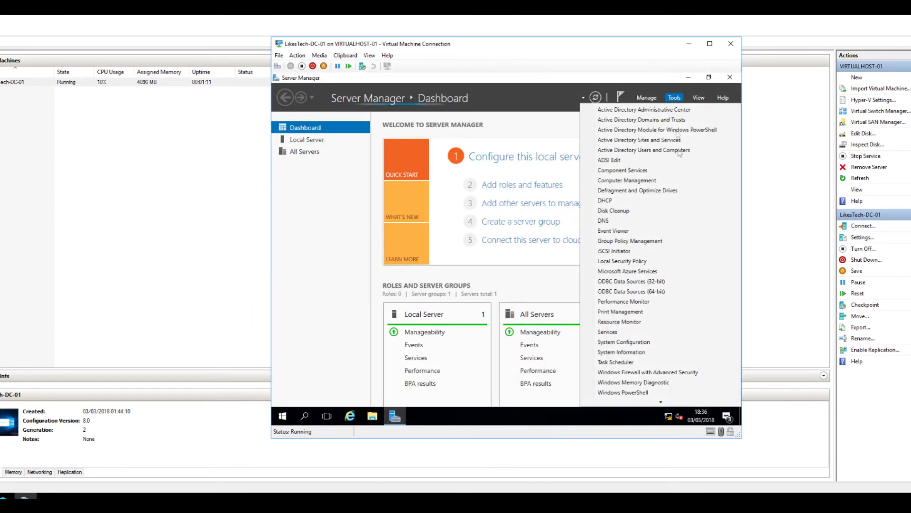
click(641, 221)
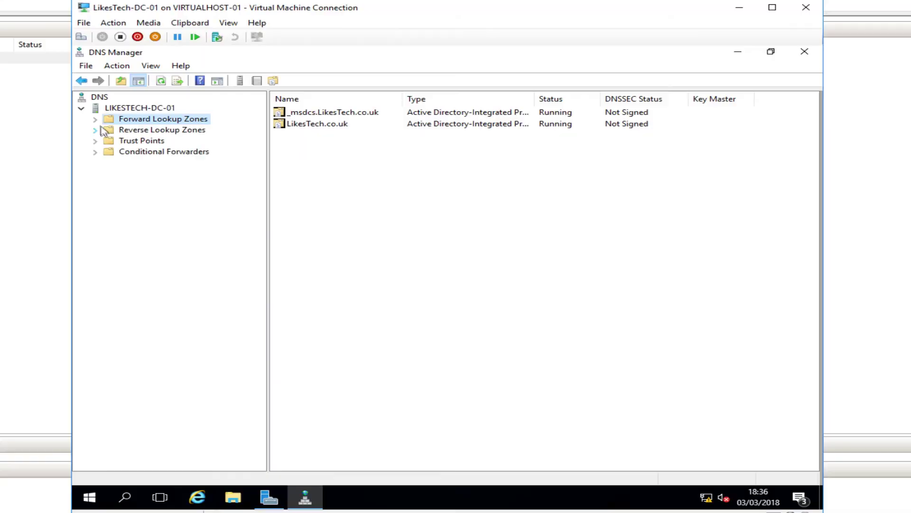
click(95, 118)
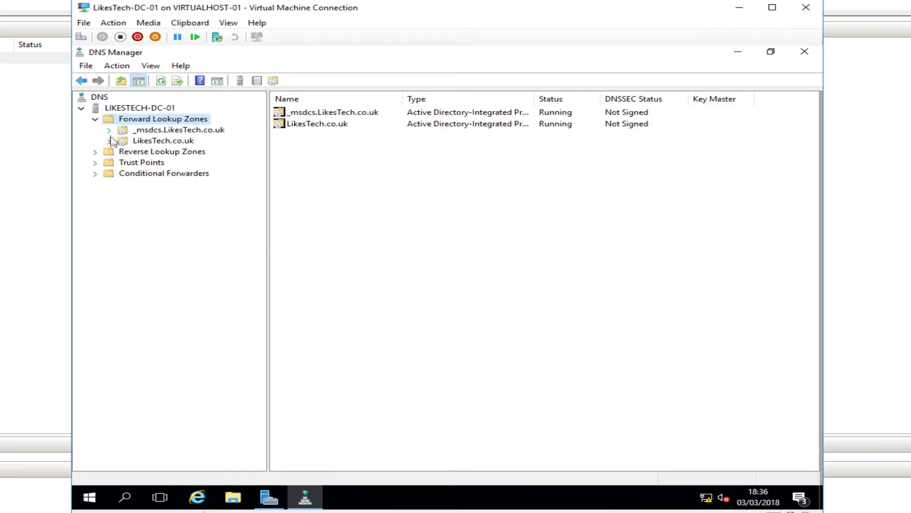
double_click(124, 142)
click(321, 227)
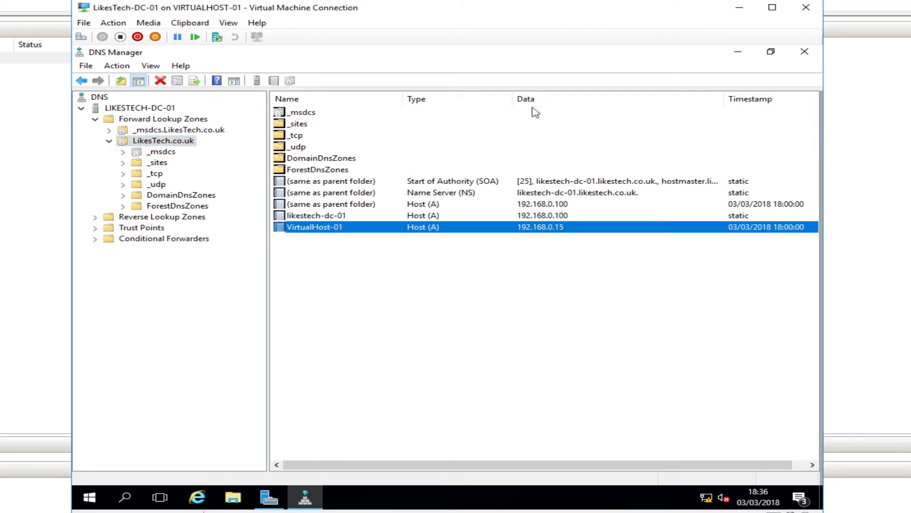
click(738, 51)
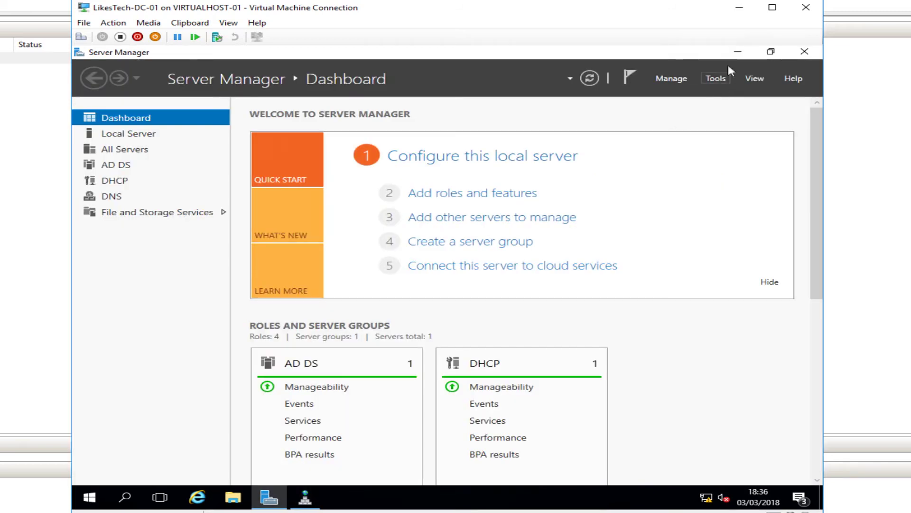
Open a Command Prompt on the DC and ping virtualhost-01 by its short name
click(735, 51)
right_click(93, 495)
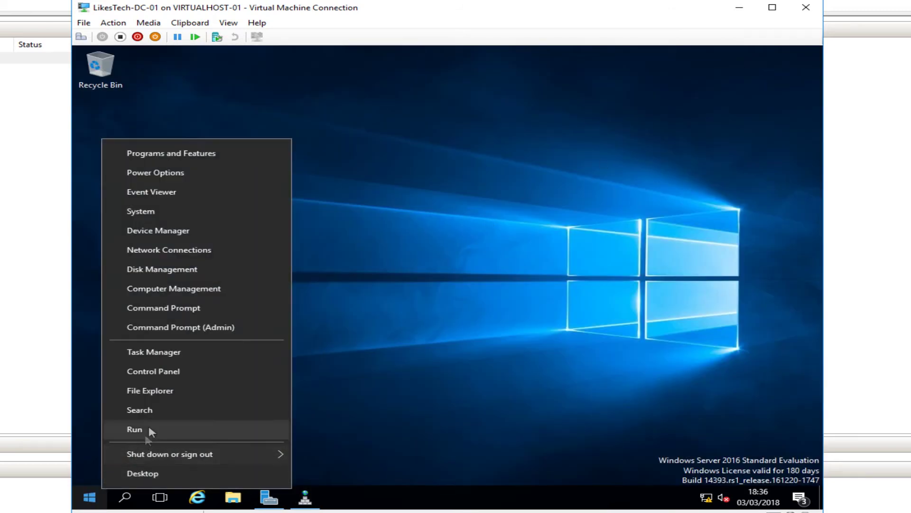
click(145, 430)
key(Return)
text(ping virtualhost-01)
key(Return)
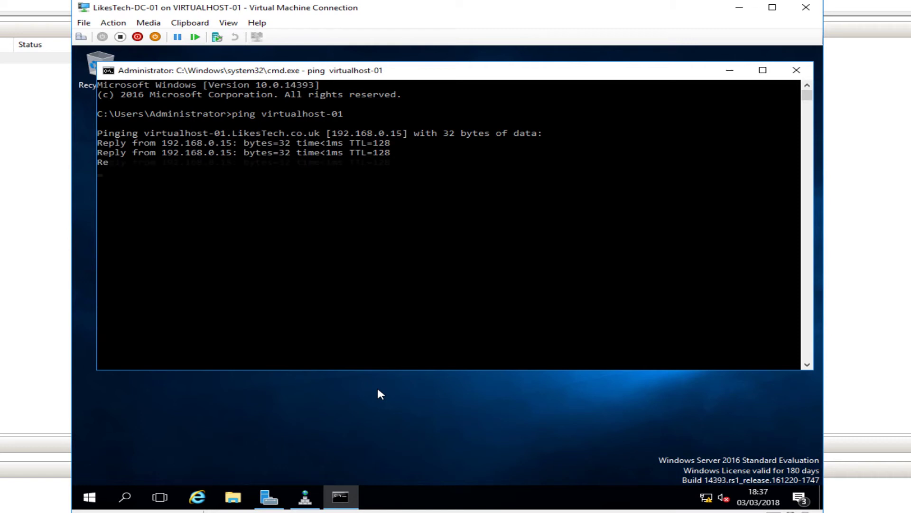
Ping virtualhost-01.likestech.co.uk and confirm replies from 192.168.0.15, then close the console
key(ctrl+c)
key(Up)
text(.likestech.co)
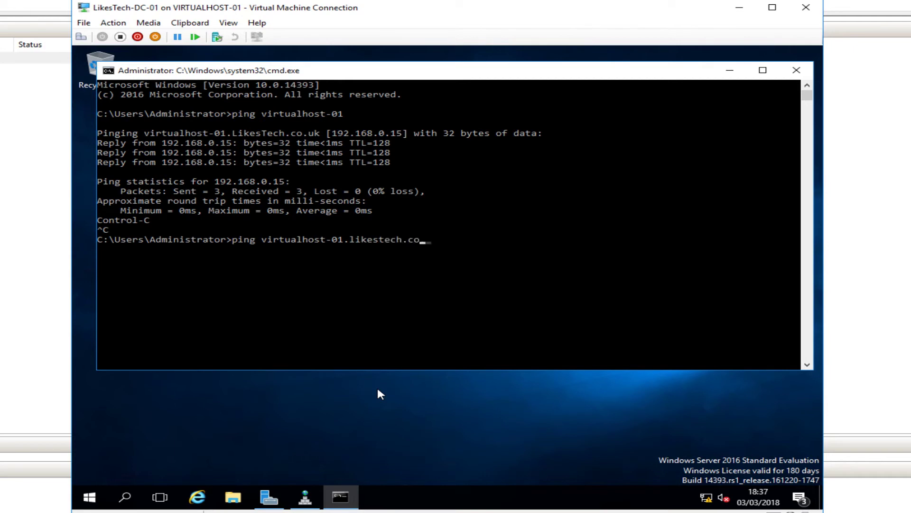
text(.uk)
key(Return)
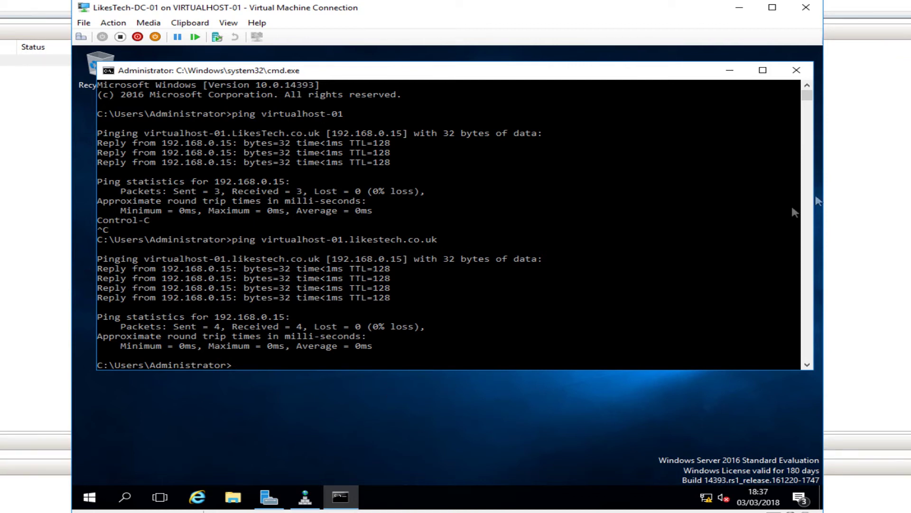
click(797, 70)
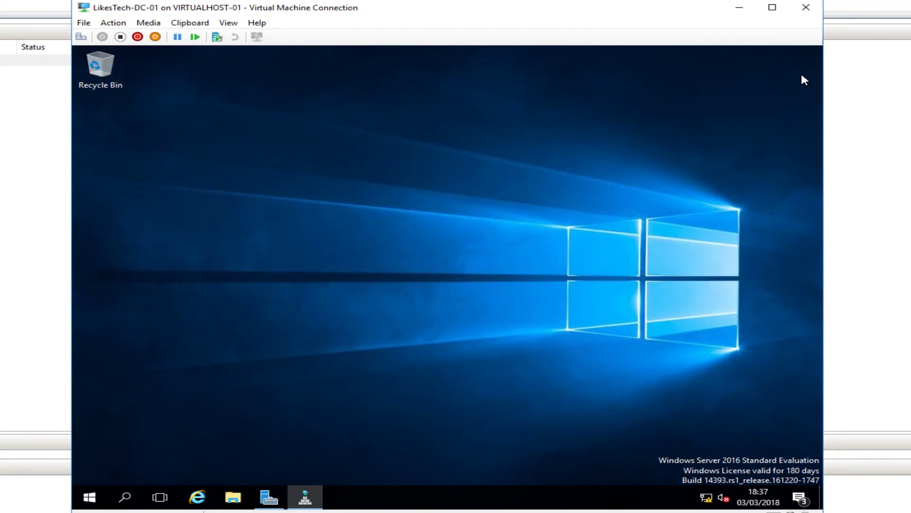